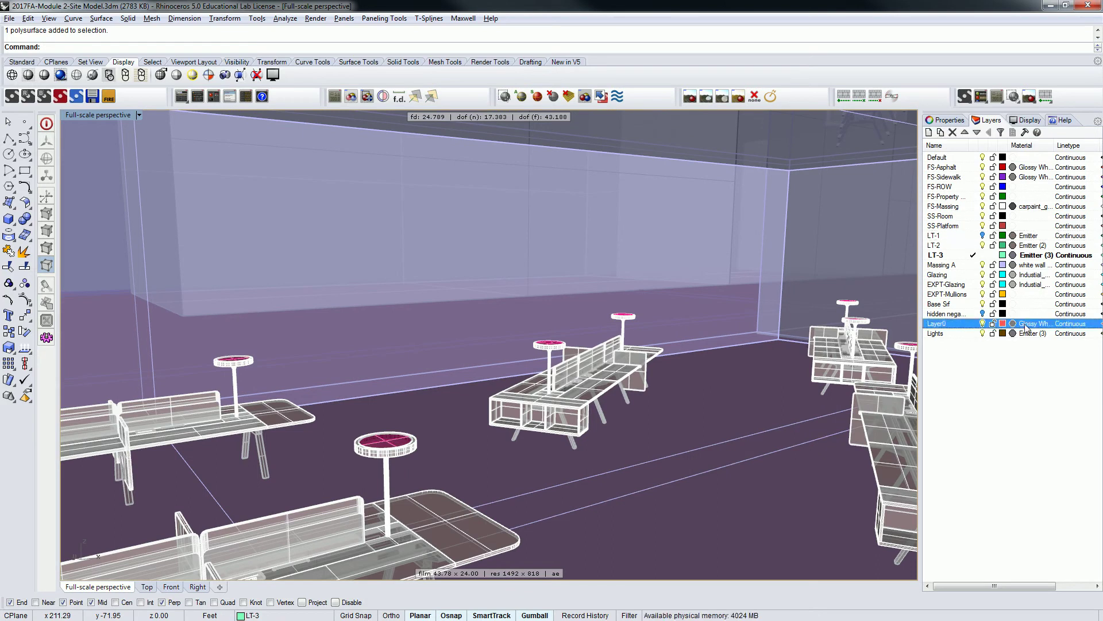
Check the material assigned to the Lights layer and frame the building entrance for a test render
{"action": "left_click", "coordinate": [941, 335]}
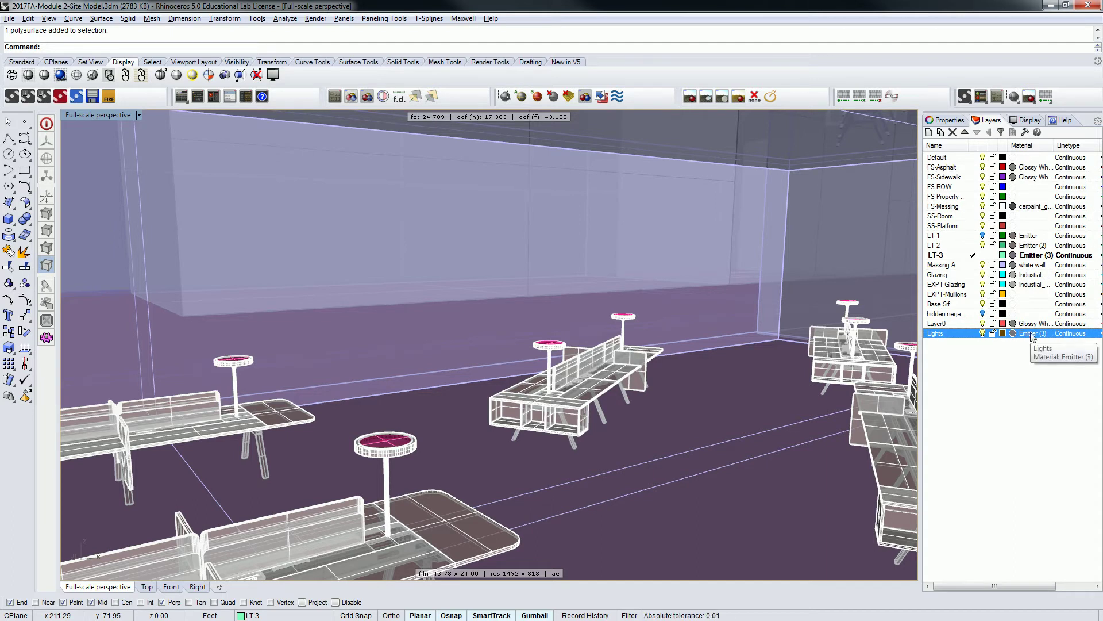
{"action": "scroll", "coordinate": [611, 333], "scroll_direction": "down", "scroll_amount": 8}
{"action": "mouse_move", "coordinate": [633, 376]}
{"action": "right_mouse_down"}
{"action": "mouse_move", "coordinate": [622, 360]}
{"action": "mouse_move", "coordinate": [645, 362]}
{"action": "mouse_move", "coordinate": [629, 360]}
{"action": "right_mouse_up"}
{"action": "scroll", "coordinate": [644, 356], "scroll_direction": "down", "scroll_amount": 2}
{"action": "right_click_drag", "start_coordinate": [661, 354], "coordinate": [695, 376], "text": "shift"}
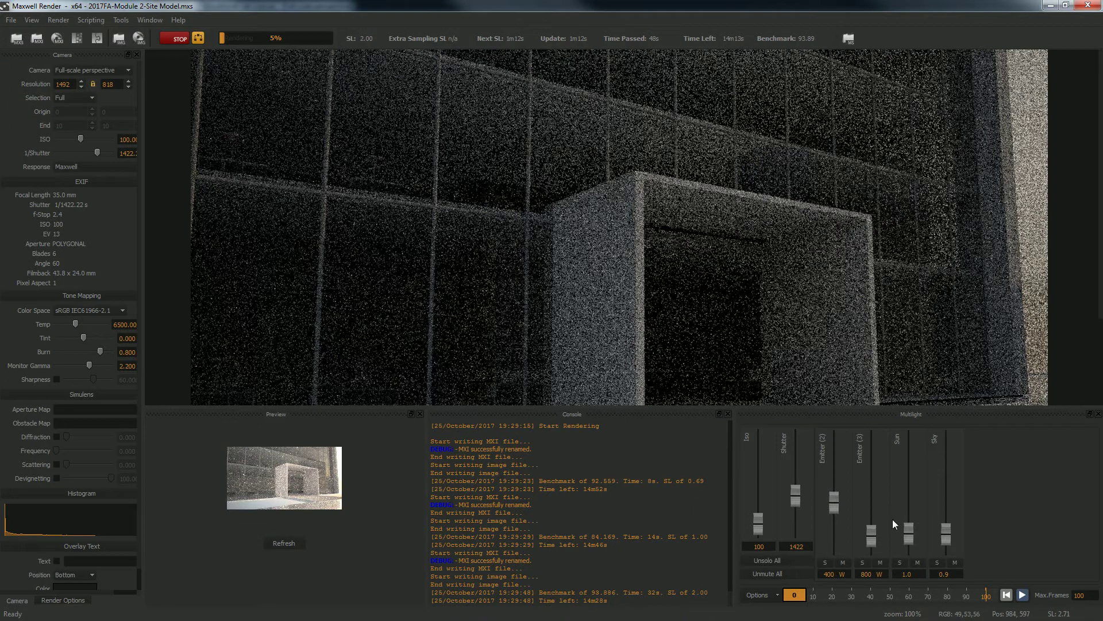
In Maxwell Render, raise the Emitter (3) intensity to about 6257 W, readjust it, and close the render
{"action": "left_click_drag", "start_coordinate": [872, 536], "coordinate": [873, 477]}
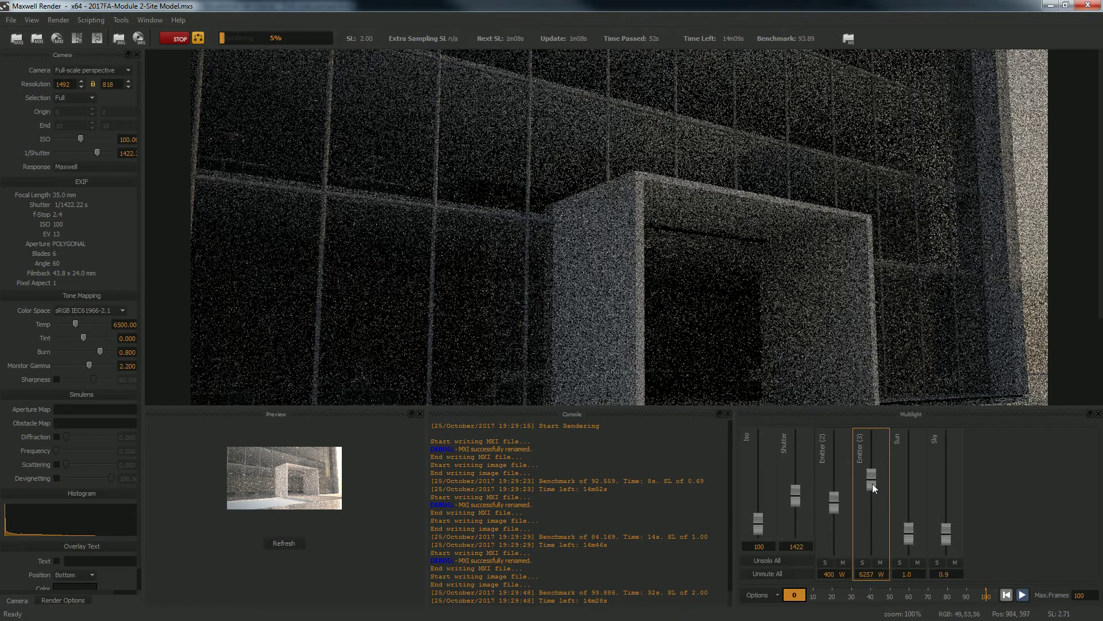
{"action": "scroll", "coordinate": [772, 313], "scroll_direction": "down", "scroll_amount": 4}
{"action": "scroll", "coordinate": [645, 232], "scroll_direction": "up", "scroll_amount": 4}
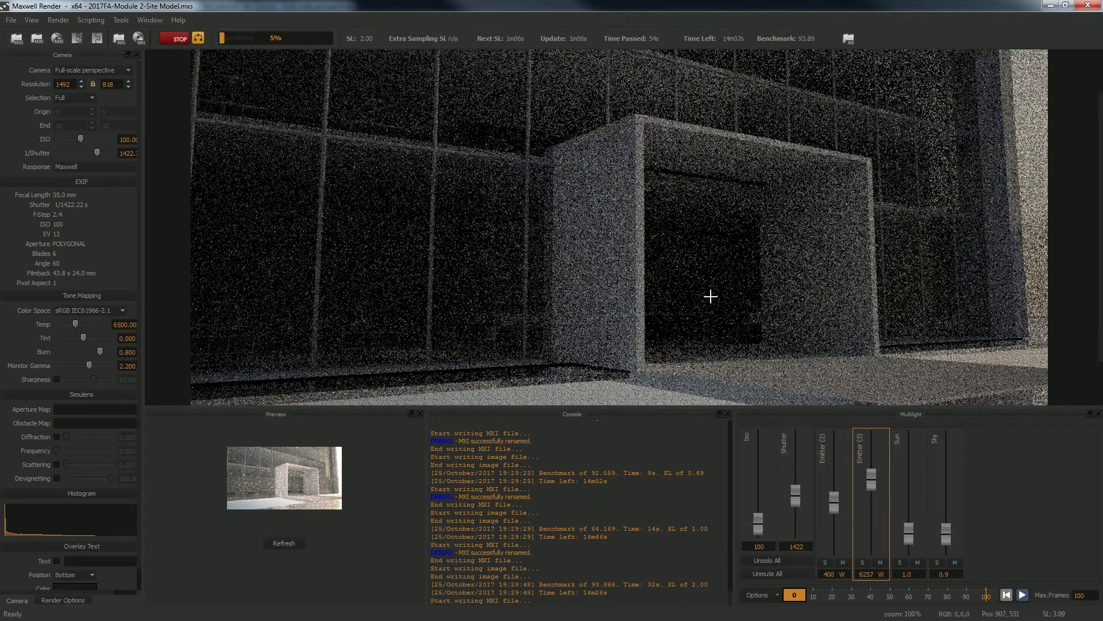
{"action": "left_click_drag", "start_coordinate": [871, 457], "coordinate": [877, 489]}
{"action": "left_click", "coordinate": [1088, 5]}
{"action": "left_click", "coordinate": [506, 329]}
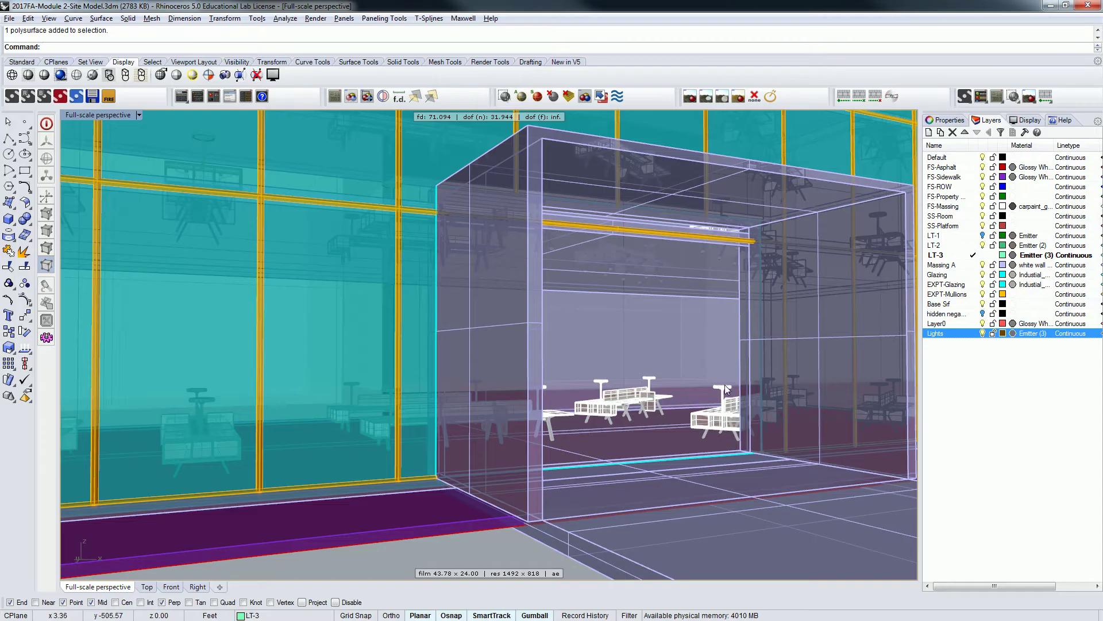
Explode the workstation block nearest the entrance into its component parts
{"action": "scroll", "coordinate": [733, 384], "scroll_direction": "up", "scroll_amount": 5}
{"action": "scroll", "coordinate": [718, 389], "scroll_direction": "up", "scroll_amount": 3}
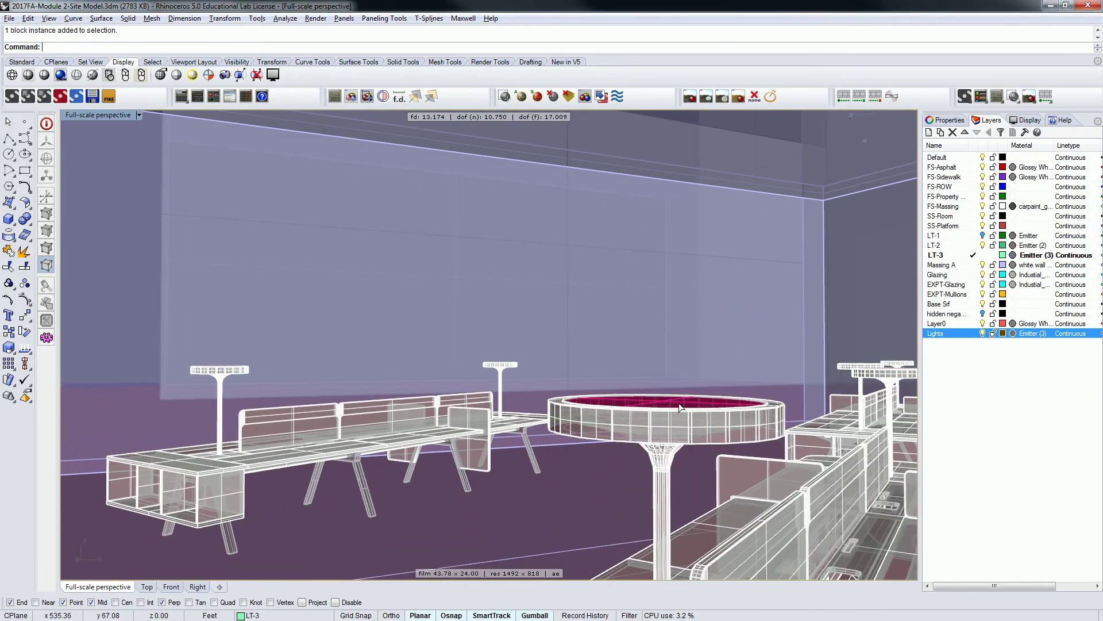
{"action": "left_click", "coordinate": [684, 402]}
{"action": "scroll", "coordinate": [684, 405], "scroll_direction": "down", "scroll_amount": 3}
{"action": "type", "text": "Explo"}
{"action": "key", "text": "Return"}
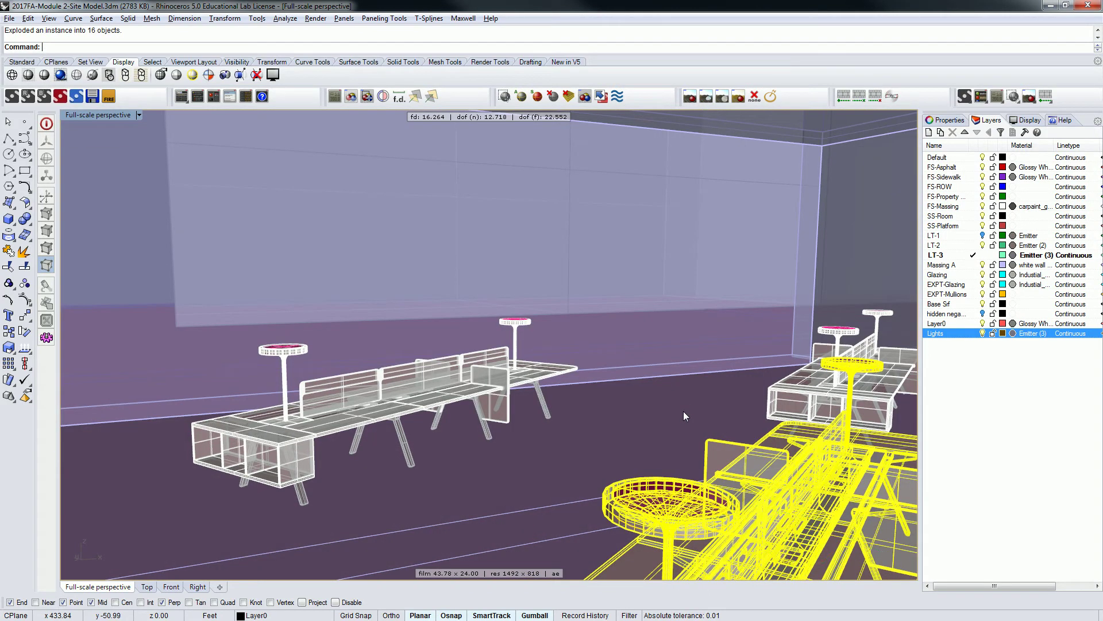
Explode the front desk lamp block and reselect its lamp head to check whether it is still a block
{"action": "key", "text": "Escape"}
{"action": "left_click", "coordinate": [680, 495]}
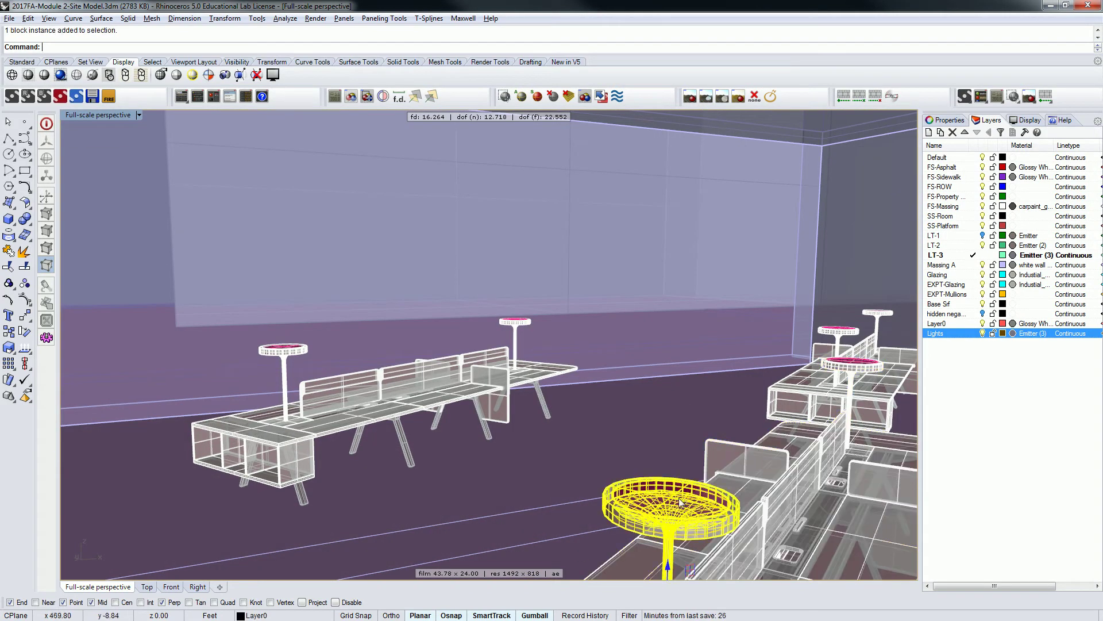
{"action": "type", "text": "Explode"}
{"action": "key", "text": "Return"}
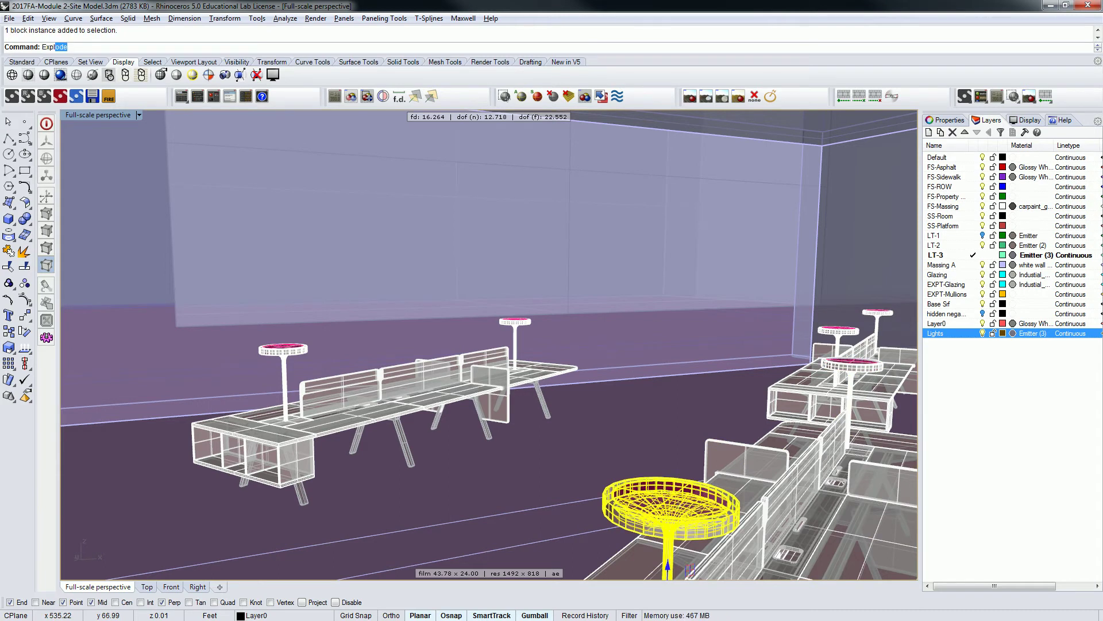
{"action": "left_click", "coordinate": [677, 499]}
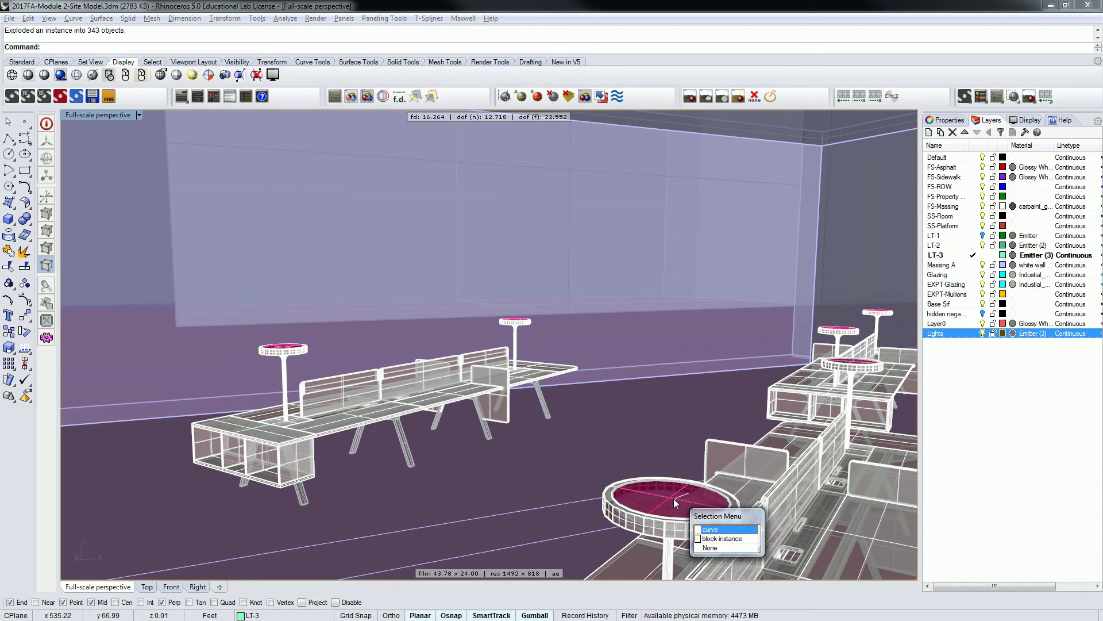
{"action": "left_click", "coordinate": [665, 495]}
{"action": "left_click", "coordinate": [681, 502]}
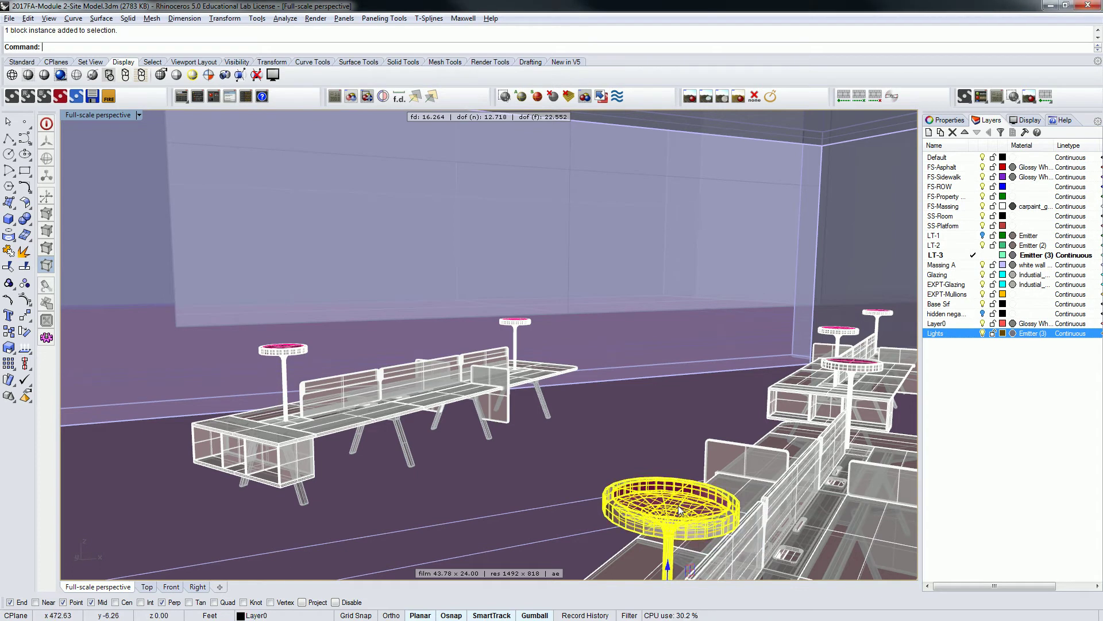
{"action": "key", "text": "Escape"}
{"action": "right_click_drag", "start_coordinate": [678, 507], "coordinate": [699, 439]}
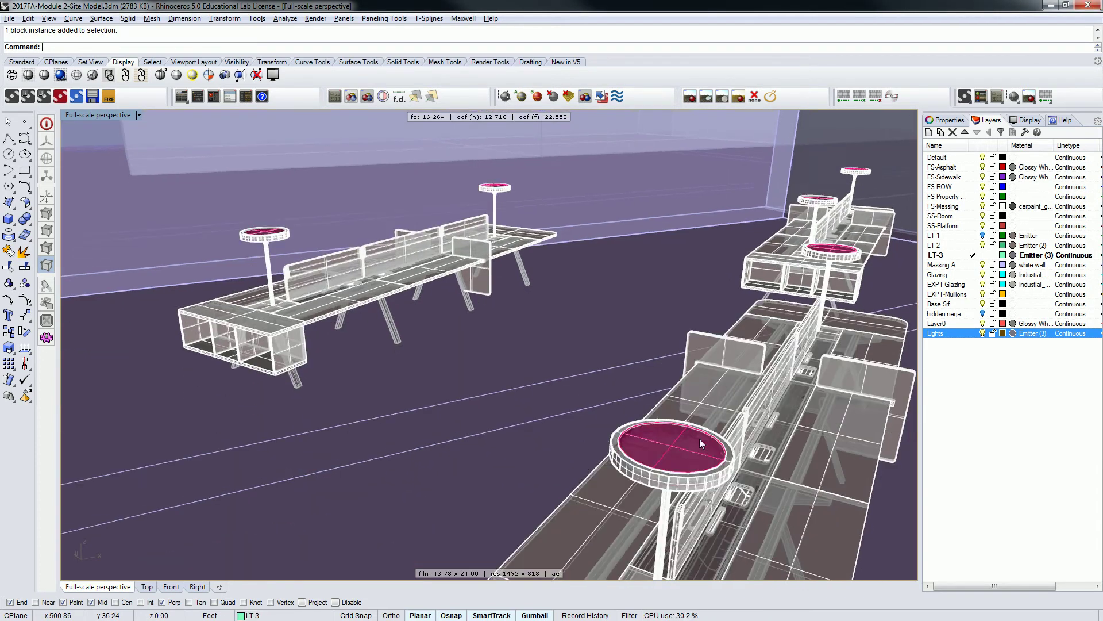
Explode the block nested inside the front desk lamp head
{"action": "scroll", "coordinate": [664, 449], "scroll_direction": "up", "scroll_amount": 5}
{"action": "left_click", "coordinate": [665, 449]}
{"action": "type", "text": "explode"}
{"action": "key", "text": "Return"}
{"action": "key", "text": "Escape"}
{"action": "left_click", "coordinate": [656, 359]}
{"action": "left_click", "coordinate": [671, 315]}
{"action": "key", "text": "Return"}
Check the surface direction of the round light disc in the front lamp head
{"action": "left_click", "coordinate": [674, 333]}
{"action": "left_click", "coordinate": [712, 361]}
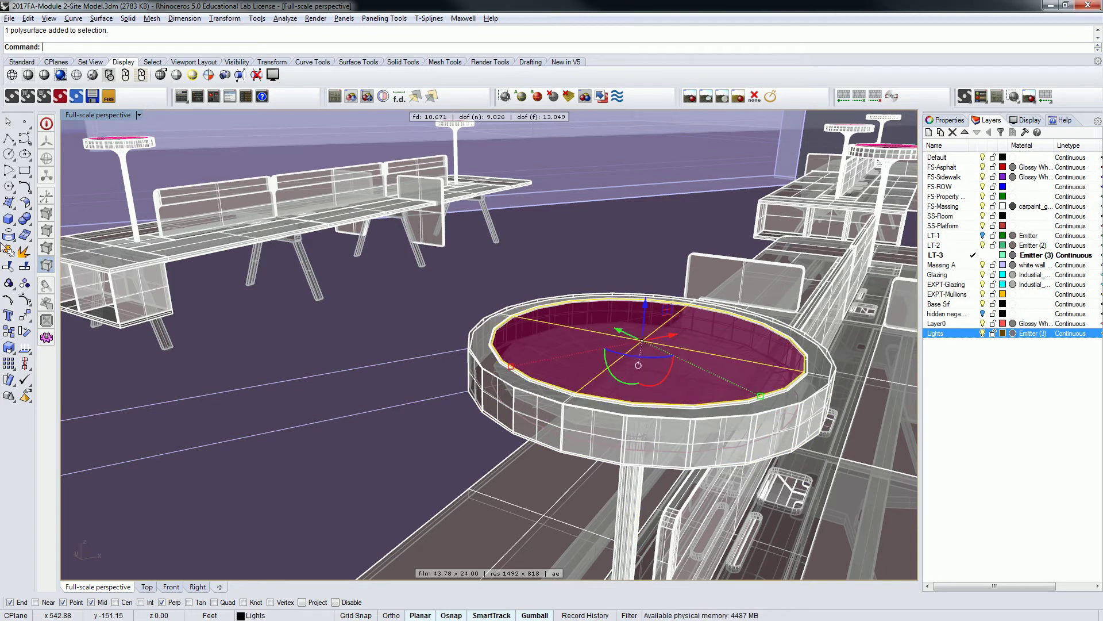
{"action": "left_click", "coordinate": [24, 348]}
{"action": "key", "text": "Escape"}
{"action": "key", "text": "Escape"}
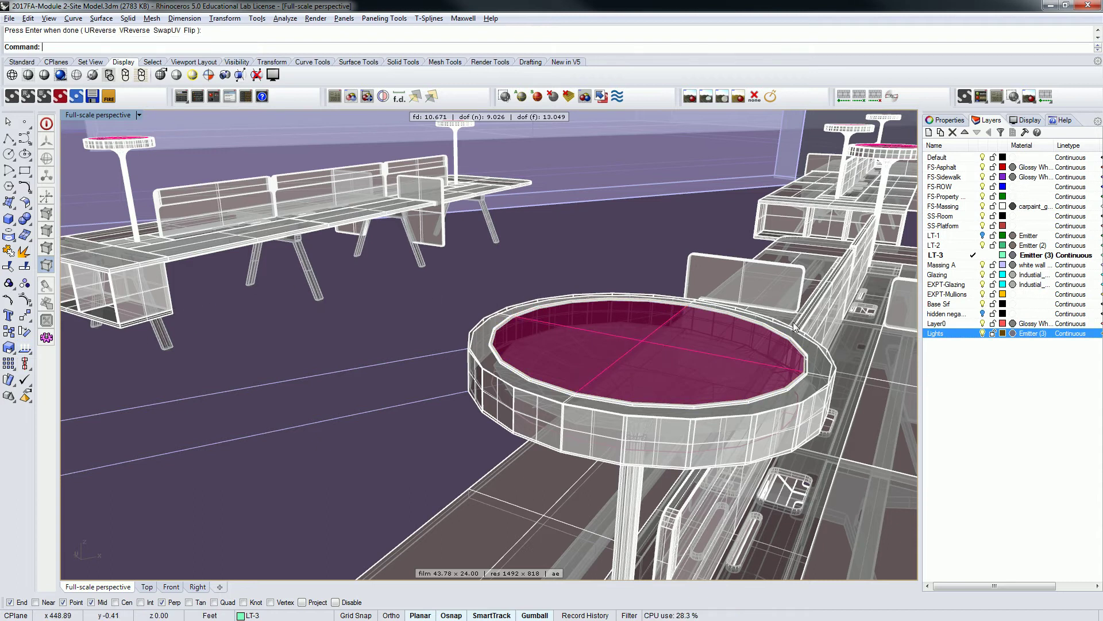
Select the front lamp's light disc and check its object properties and its layer's material
{"action": "scroll", "coordinate": [792, 330], "scroll_direction": "down", "scroll_amount": 5}
{"action": "right_click_drag", "start_coordinate": [836, 336], "coordinate": [725, 319]}
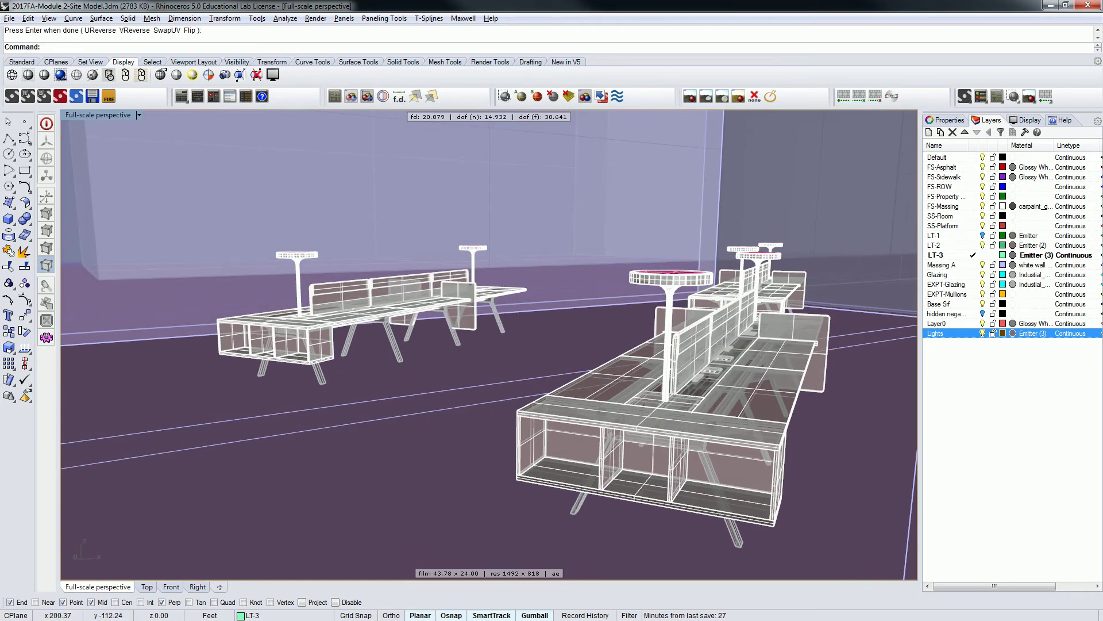
{"action": "right_click_drag", "start_coordinate": [799, 368], "coordinate": [746, 386]}
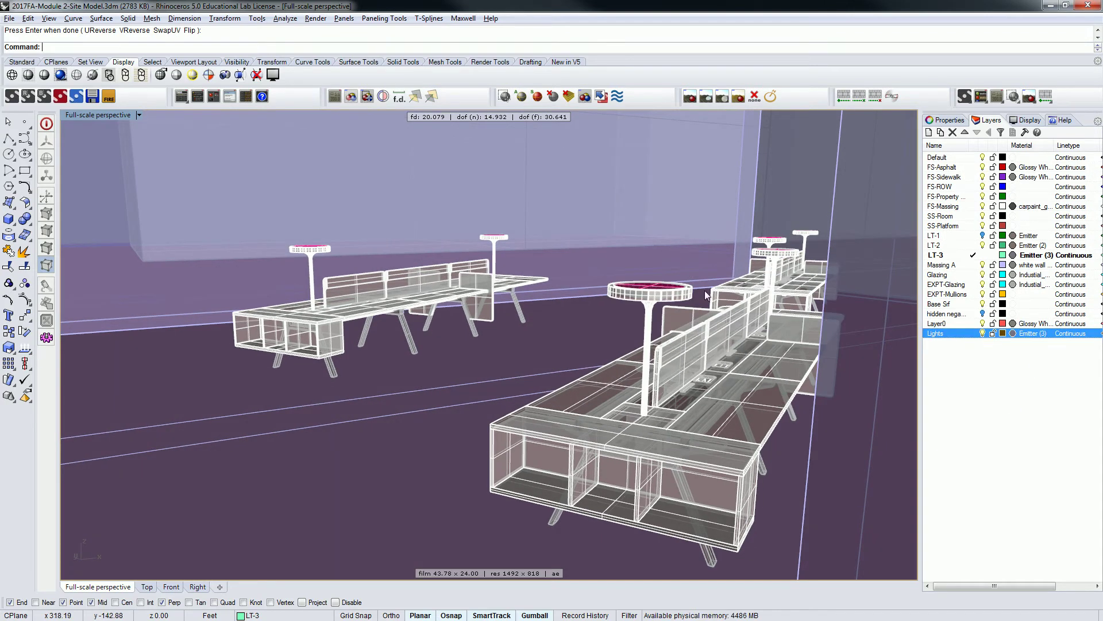
{"action": "left_click", "coordinate": [665, 288]}
{"action": "left_click", "coordinate": [706, 342]}
{"action": "left_click", "coordinate": [945, 122]}
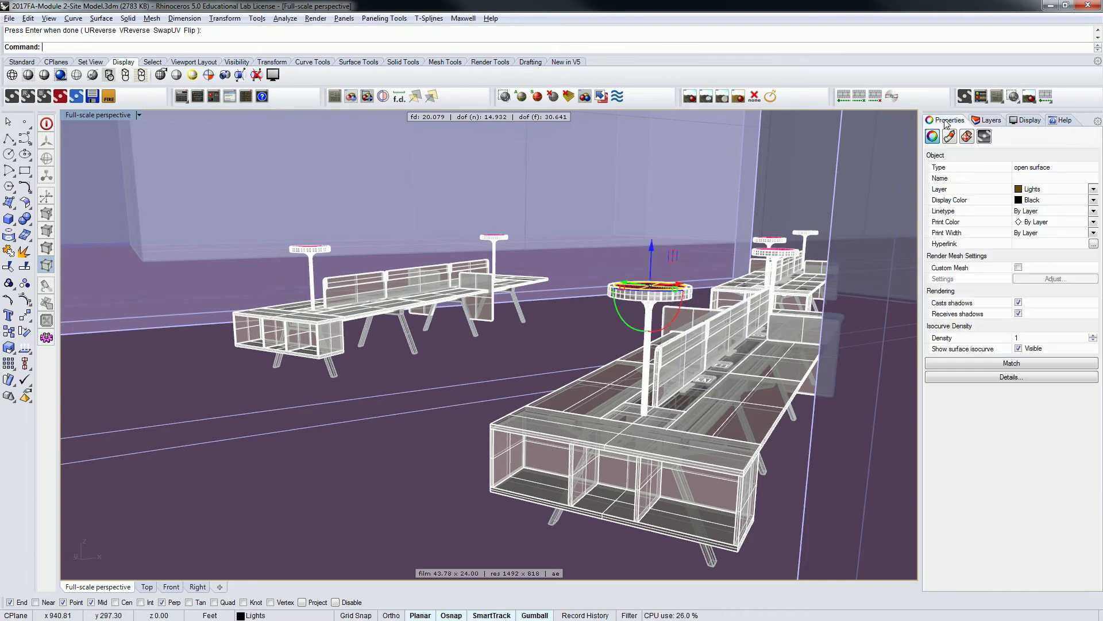
{"action": "left_click", "coordinate": [988, 120]}
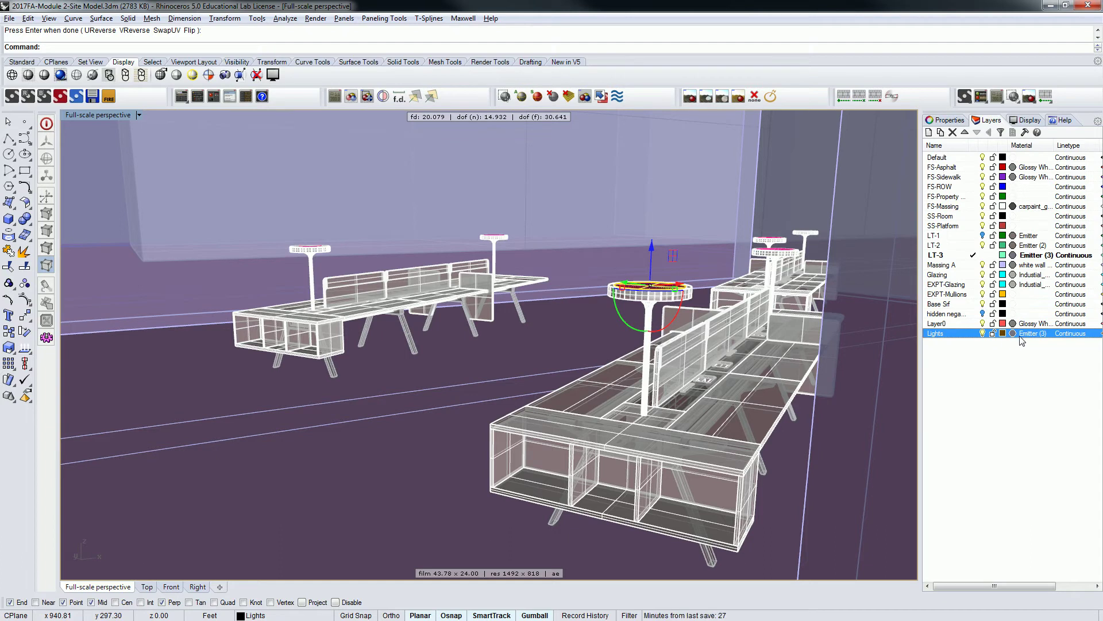
Delete the selected light surface from the front lamp head and inspect the disc surface remaining there
{"action": "scroll", "coordinate": [654, 291], "scroll_direction": "up", "scroll_amount": 9}
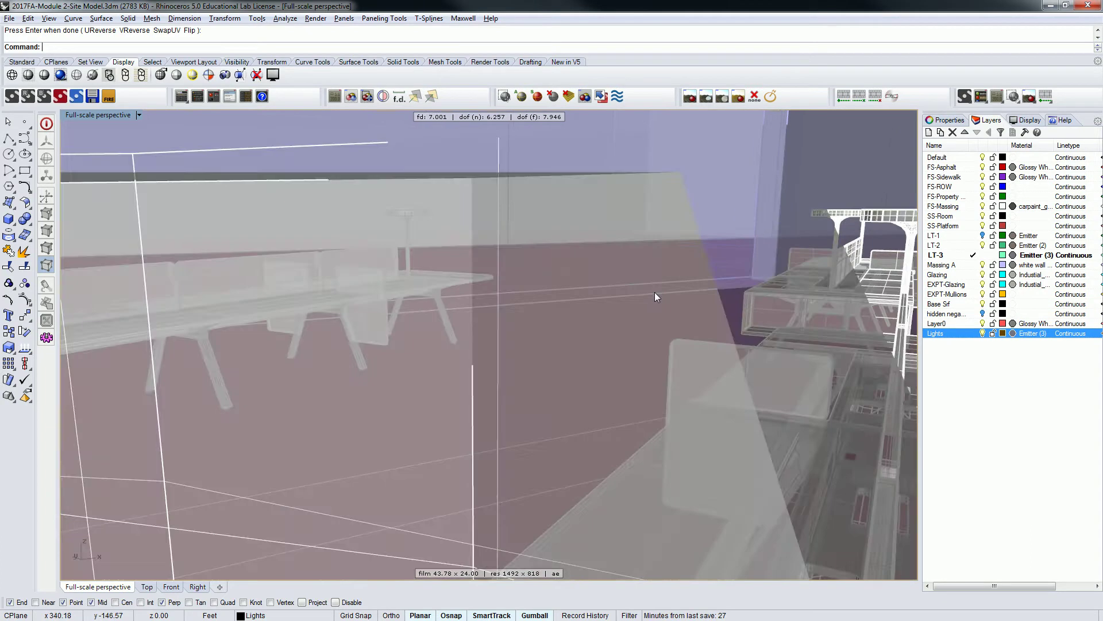
{"action": "scroll", "coordinate": [654, 292], "scroll_direction": "down", "scroll_amount": 1}
{"action": "right_click_drag", "start_coordinate": [672, 294], "coordinate": [671, 300]}
{"action": "left_click", "coordinate": [660, 446]}
{"action": "key", "text": "Delete"}
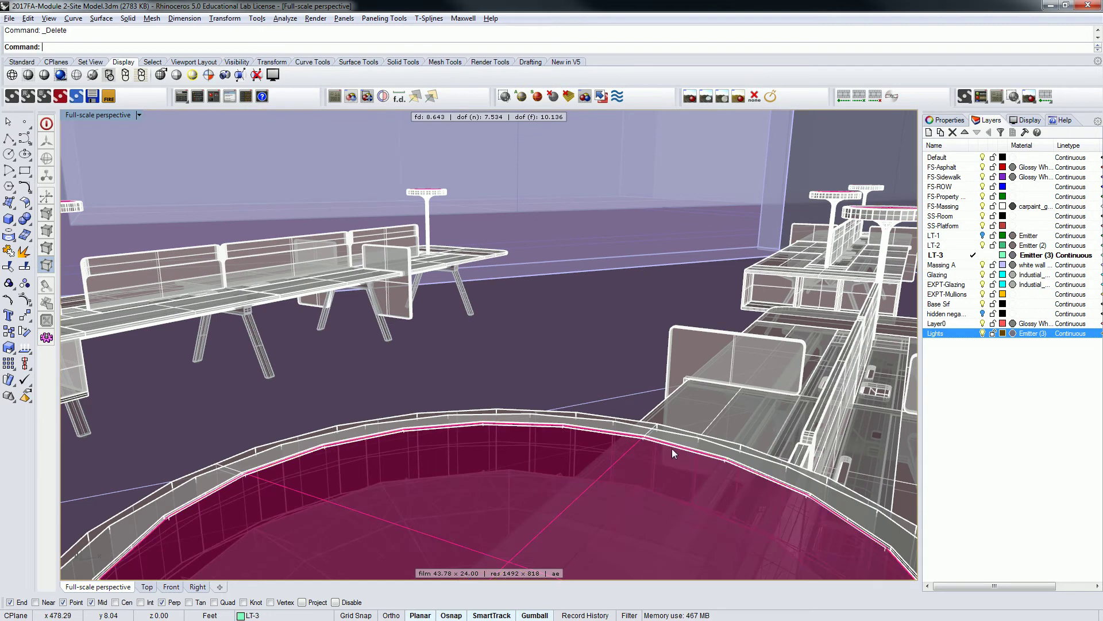
{"action": "left_click", "coordinate": [630, 448]}
{"action": "right_click_drag", "start_coordinate": [633, 450], "coordinate": [649, 386], "text": "shift"}
{"action": "scroll", "coordinate": [654, 372], "scroll_direction": "down", "scroll_amount": 1}
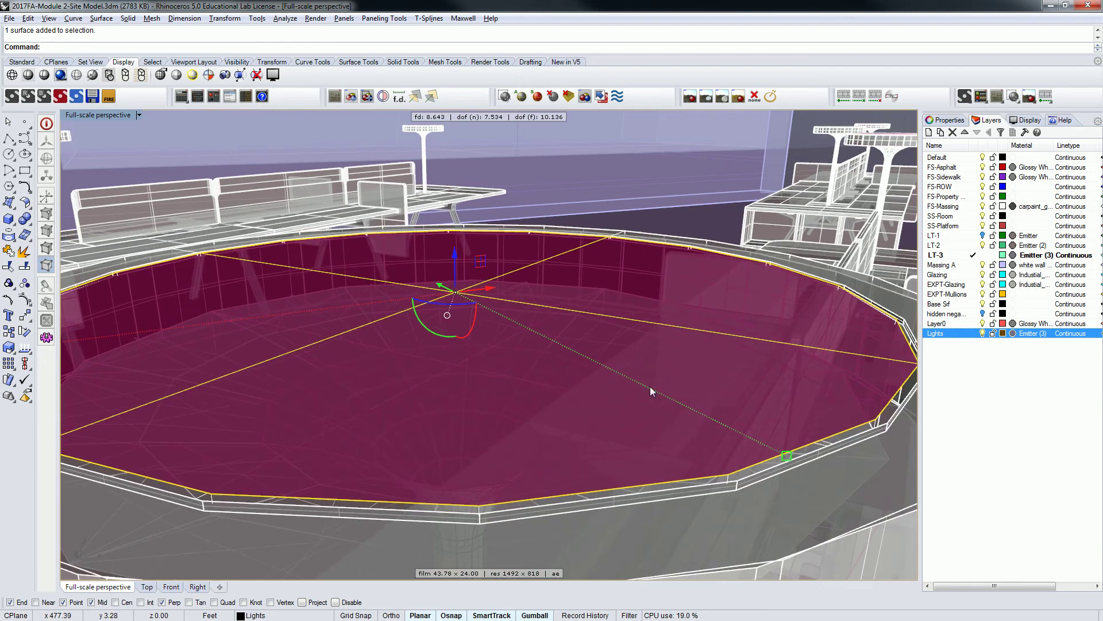
{"action": "key", "text": "Escape"}
Render the workstation view in Maxwell Render and raise the Emitter (3) intensity to about 3017 W
{"action": "scroll", "coordinate": [730, 371], "scroll_direction": "down", "scroll_amount": 6}
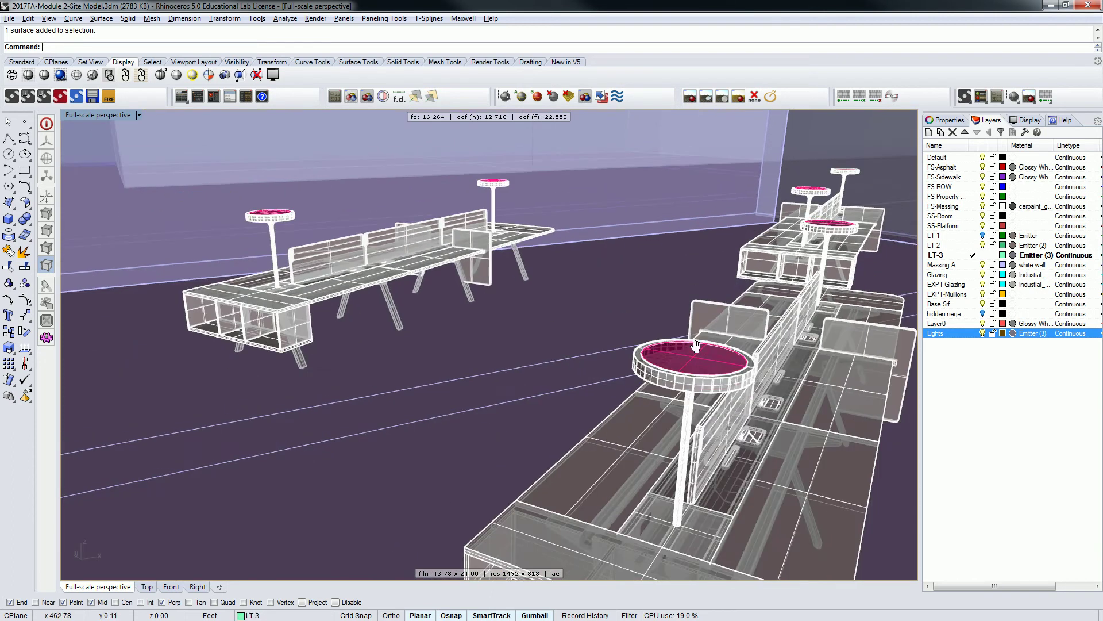
{"action": "right_click_drag", "start_coordinate": [697, 346], "coordinate": [682, 320], "text": "shift"}
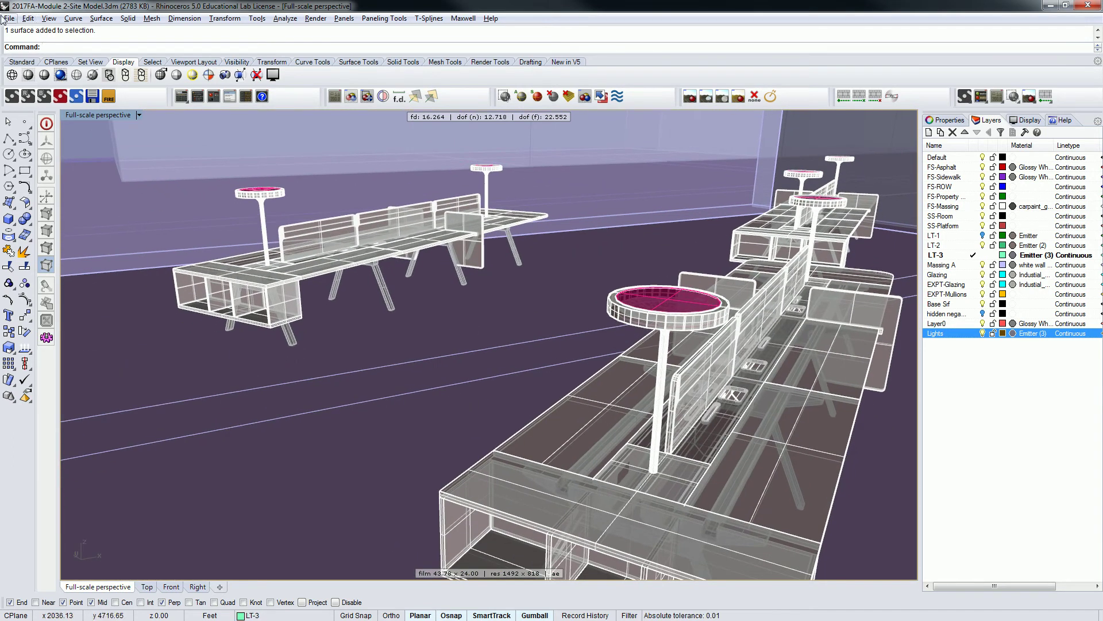
{"action": "left_click", "coordinate": [313, 18]}
{"action": "left_click", "coordinate": [274, 57]}
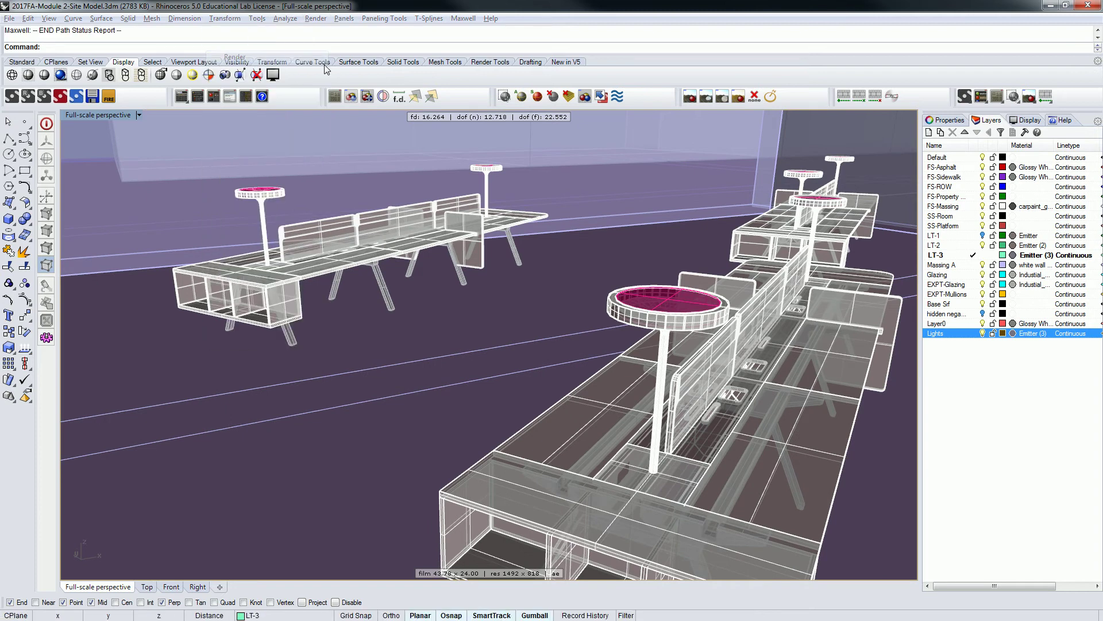
{"action": "left_click", "coordinate": [521, 363]}
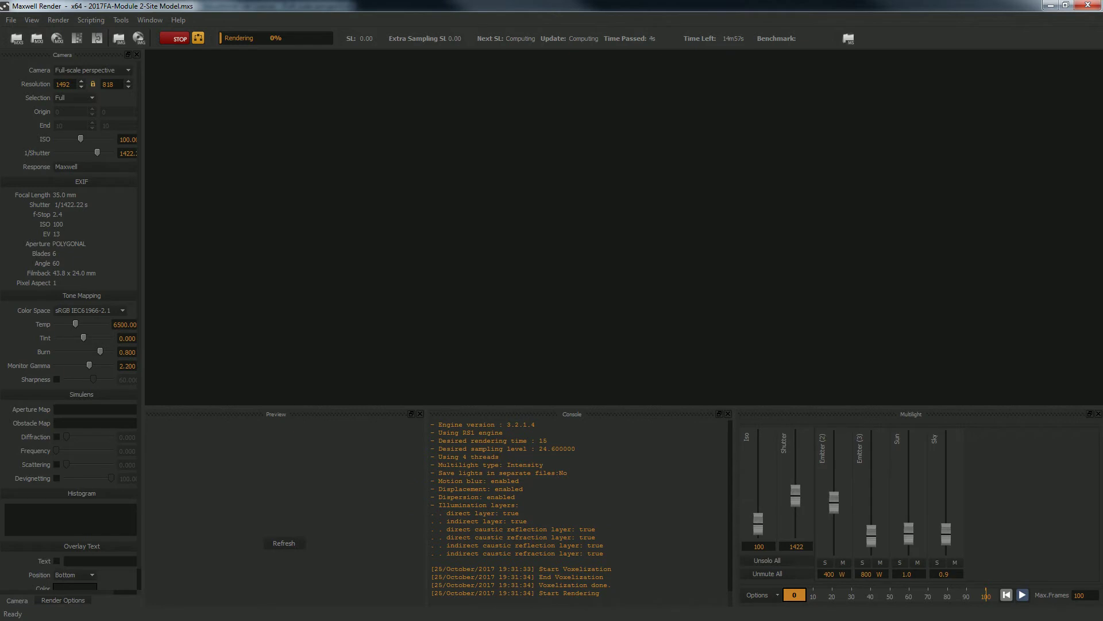
{"action": "key", "text": "alt+Tab"}
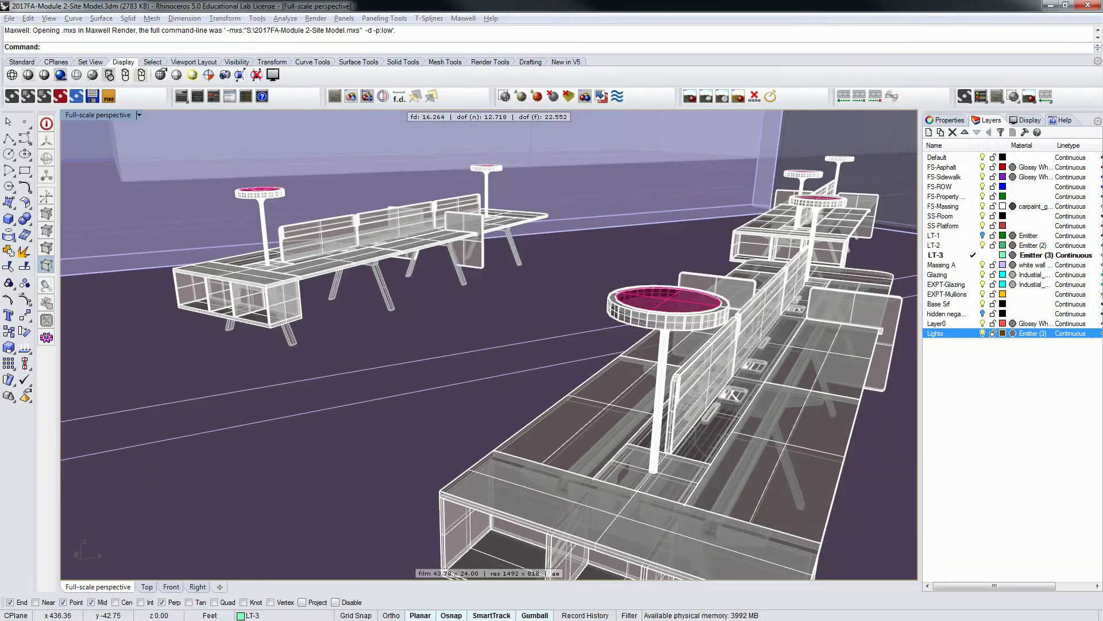
{"action": "key", "text": "alt+Tab"}
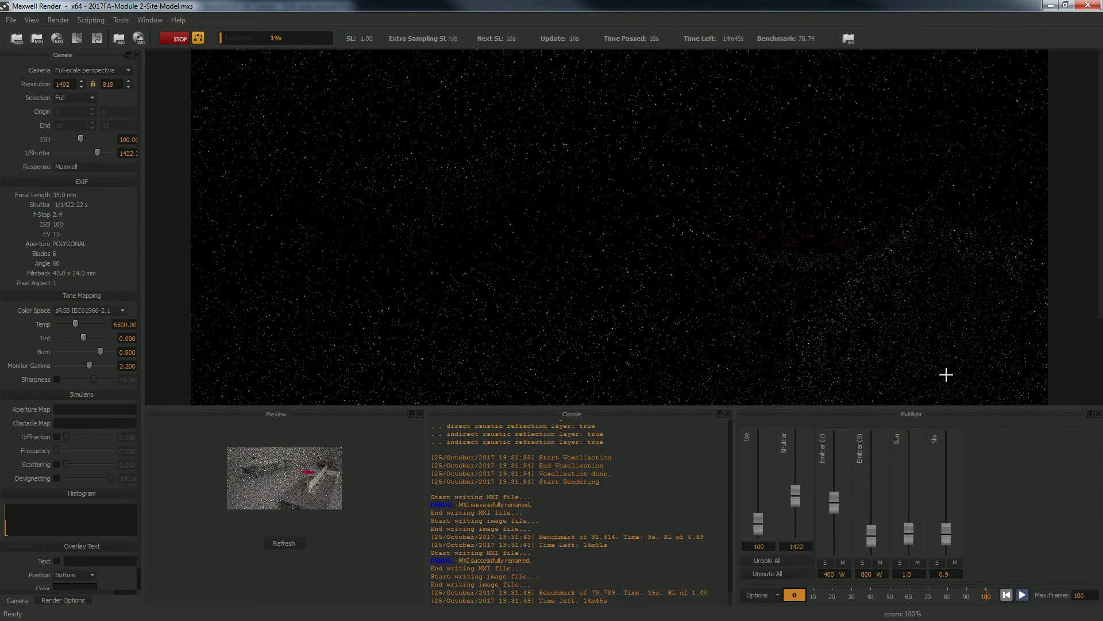
{"action": "mouse_move", "coordinate": [867, 533]}
{"action": "left_mouse_down"}
{"action": "mouse_move", "coordinate": [870, 497]}
{"action": "mouse_move", "coordinate": [876, 528]}
{"action": "mouse_move", "coordinate": [875, 516]}
{"action": "left_mouse_up"}
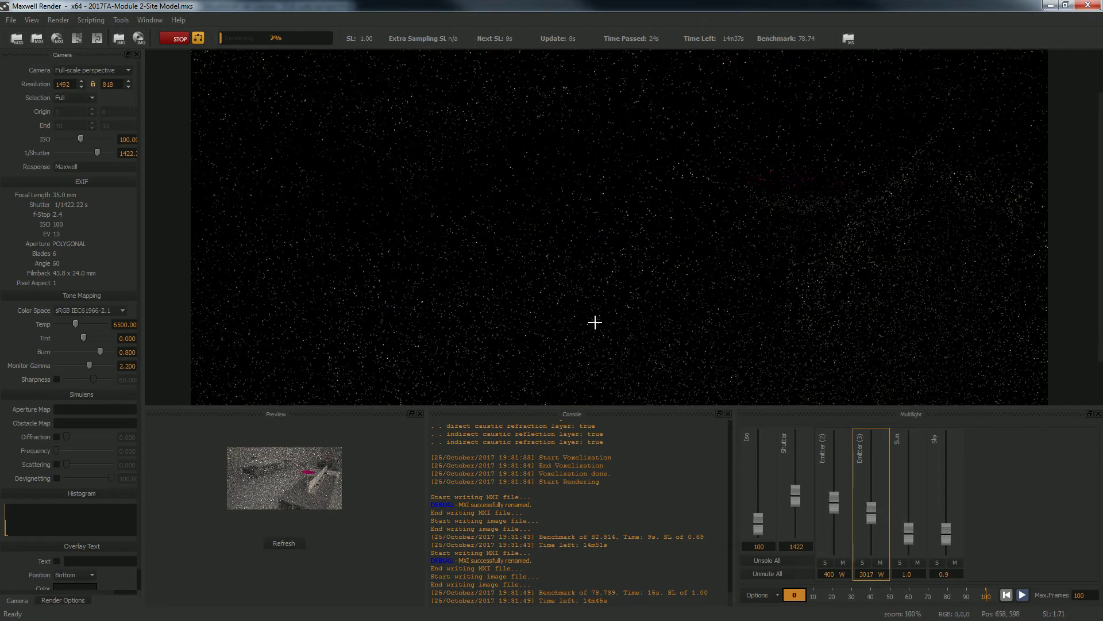
{"action": "left_click", "coordinate": [1050, 6]}
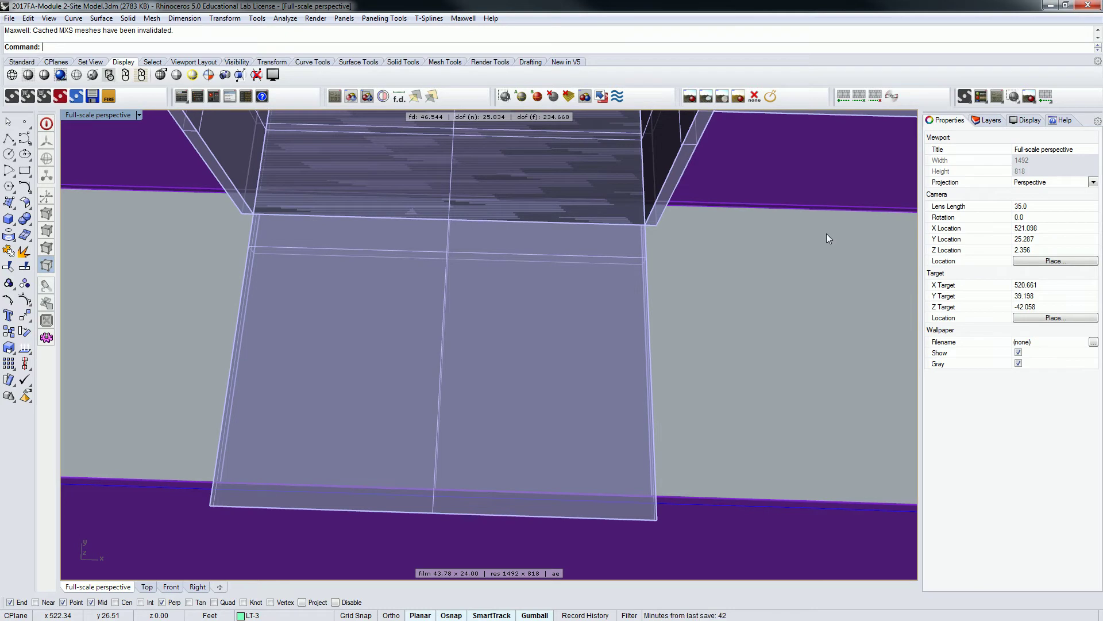
In Rhino, select the rear workstation block inside the building and review its object and material properties
{"action": "scroll", "coordinate": [702, 246], "scroll_direction": "down", "scroll_amount": 6}
{"action": "right_click_drag", "start_coordinate": [708, 212], "coordinate": [713, 377], "text": "shift"}
{"action": "right_click_drag", "start_coordinate": [713, 376], "coordinate": [788, 218]}
{"action": "scroll", "coordinate": [539, 254], "scroll_direction": "up", "scroll_amount": 10}
{"action": "scroll", "coordinate": [539, 260], "scroll_direction": "up", "scroll_amount": 4}
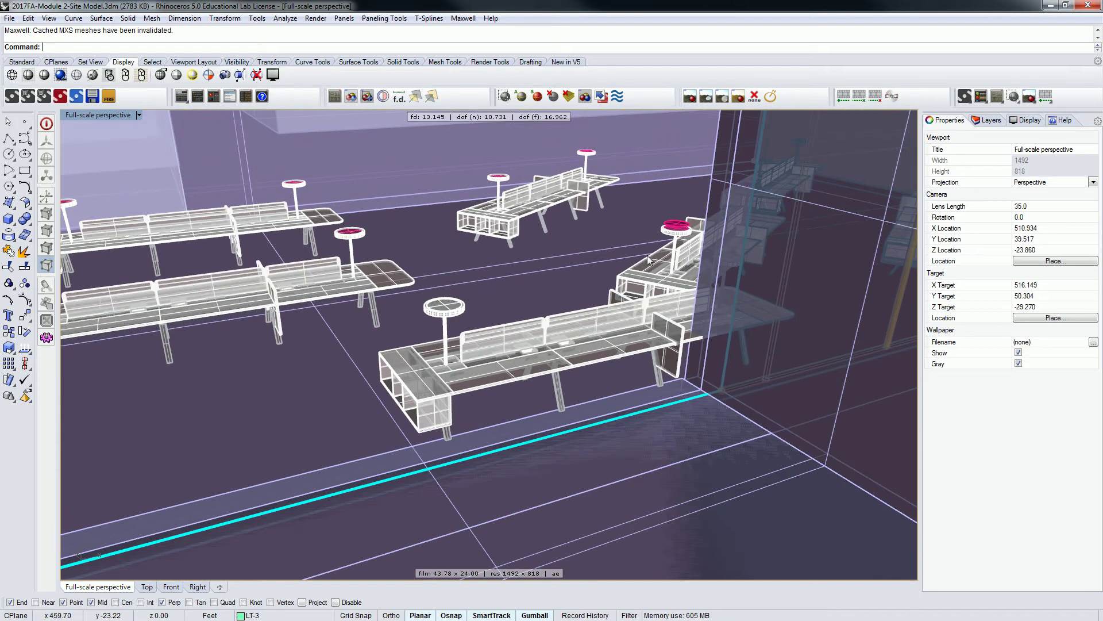
{"action": "left_click", "coordinate": [485, 211]}
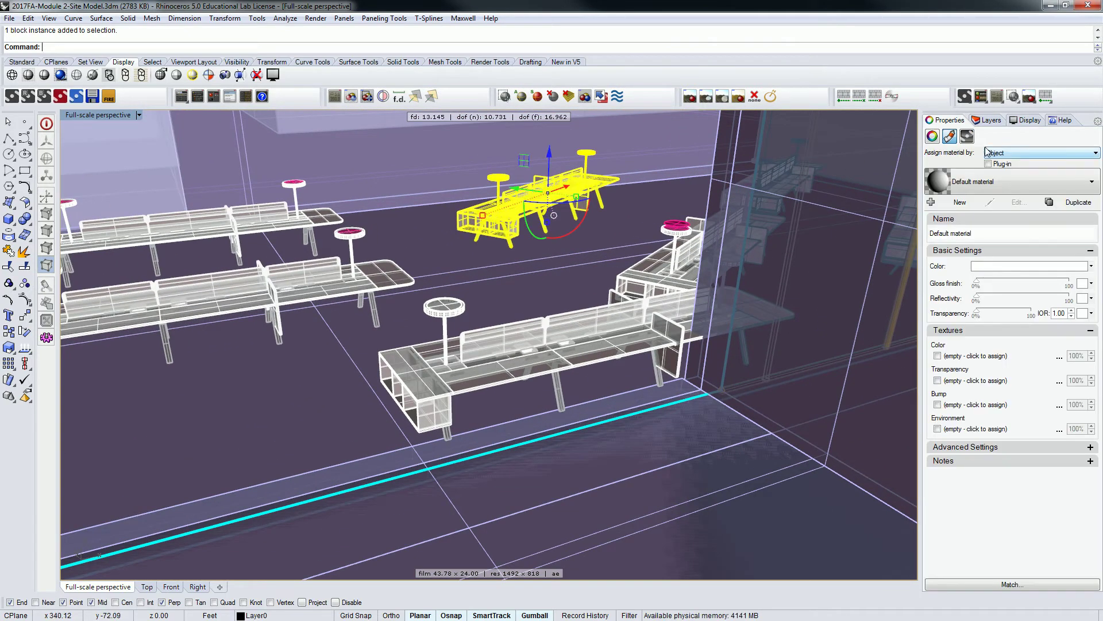
{"action": "left_click", "coordinate": [932, 136]}
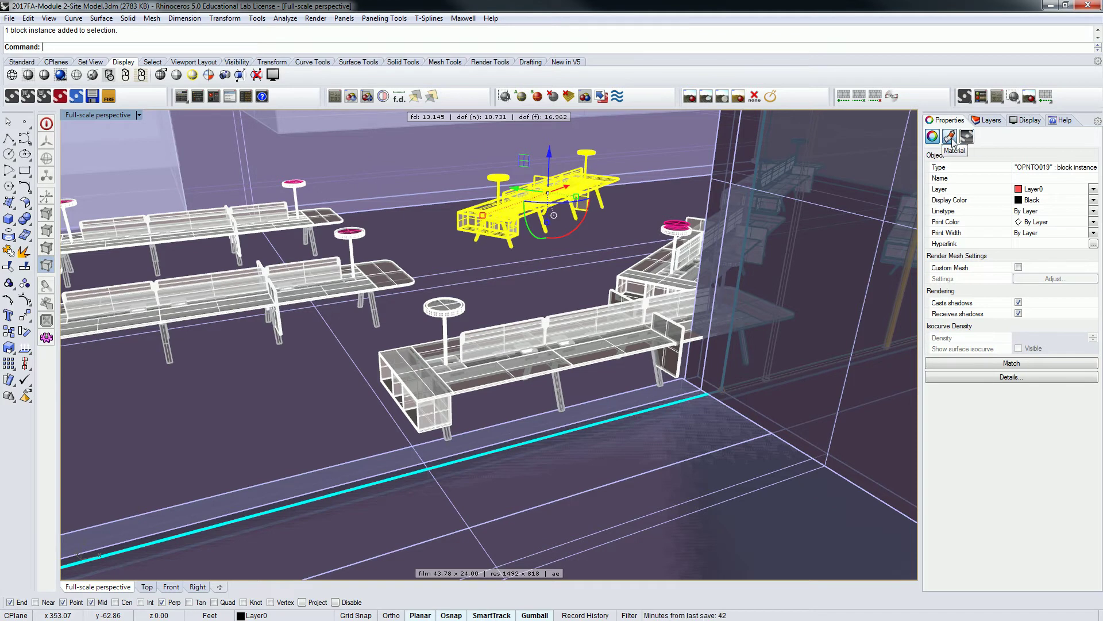
{"action": "left_click", "coordinate": [951, 138]}
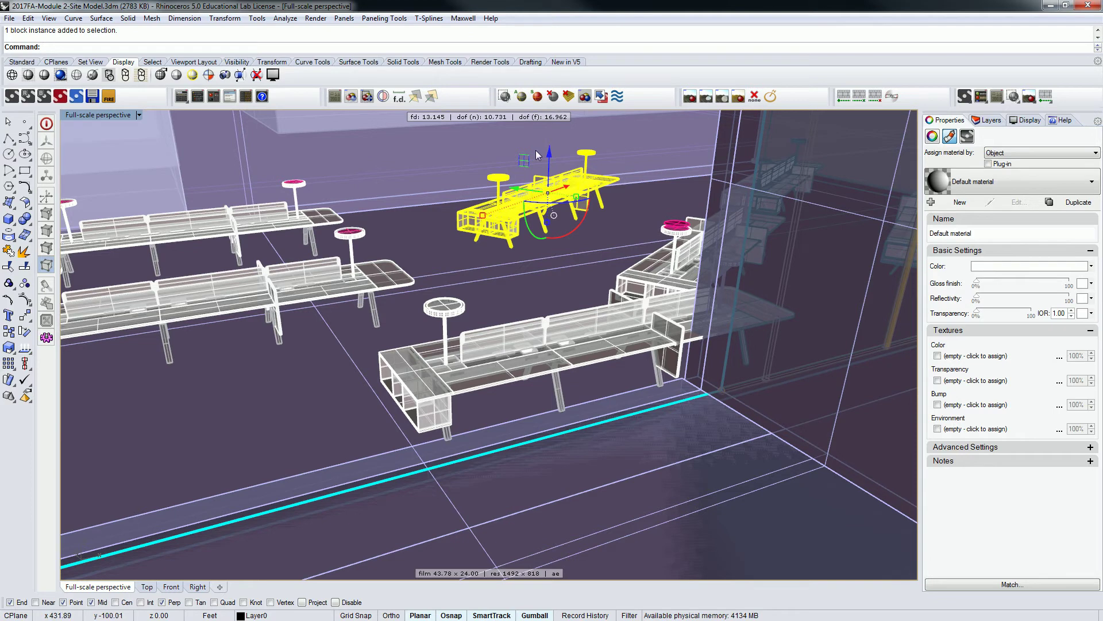
Move the selected workstation block out of the building to the area in front of the entrance
{"action": "scroll", "coordinate": [537, 194], "scroll_direction": "down", "scroll_amount": 4}
{"action": "left_click_drag", "start_coordinate": [519, 187], "coordinate": [819, 325]}
{"action": "right_click_drag", "start_coordinate": [862, 270], "coordinate": [848, 315]}
{"action": "left_click_drag", "start_coordinate": [875, 311], "coordinate": [219, 316]}
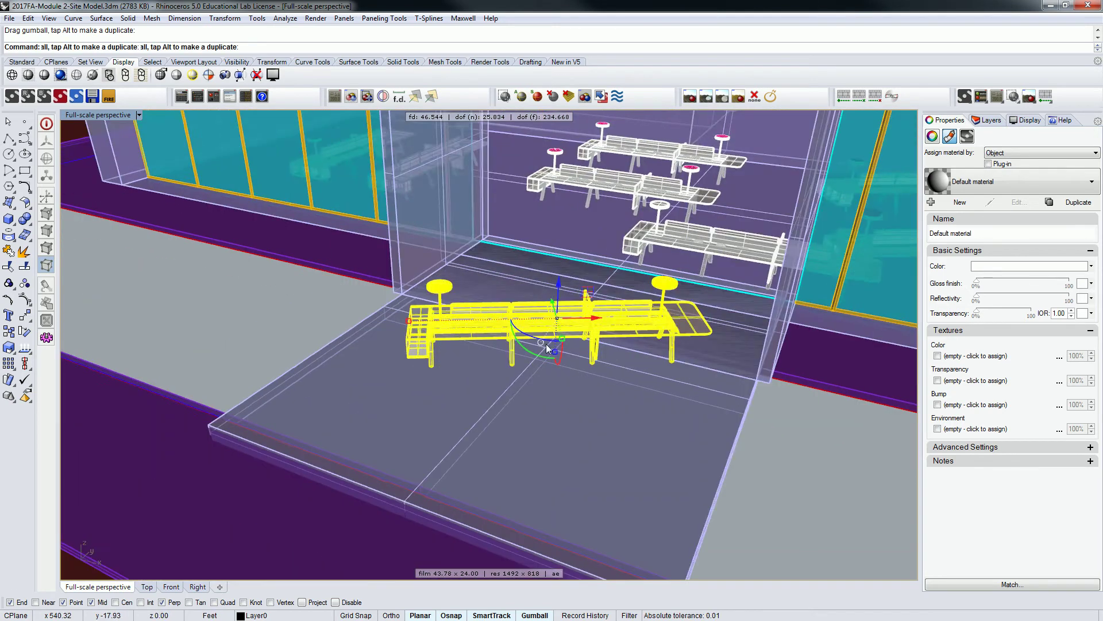
Lower the workstation block toward the entrance platform and adjust its position on it
{"action": "right_click_drag", "start_coordinate": [546, 345], "coordinate": [598, 329]}
{"action": "left_click_drag", "start_coordinate": [565, 261], "coordinate": [581, 312]}
{"action": "left_click_drag", "start_coordinate": [569, 385], "coordinate": [550, 372]}
{"action": "left_click_drag", "start_coordinate": [603, 327], "coordinate": [587, 393]}
{"action": "right_click_drag", "start_coordinate": [647, 440], "coordinate": [483, 341], "text": "shift"}
{"action": "right_click_drag", "start_coordinate": [483, 340], "coordinate": [601, 333]}
{"action": "scroll", "coordinate": [543, 302], "scroll_direction": "up", "scroll_amount": 5}
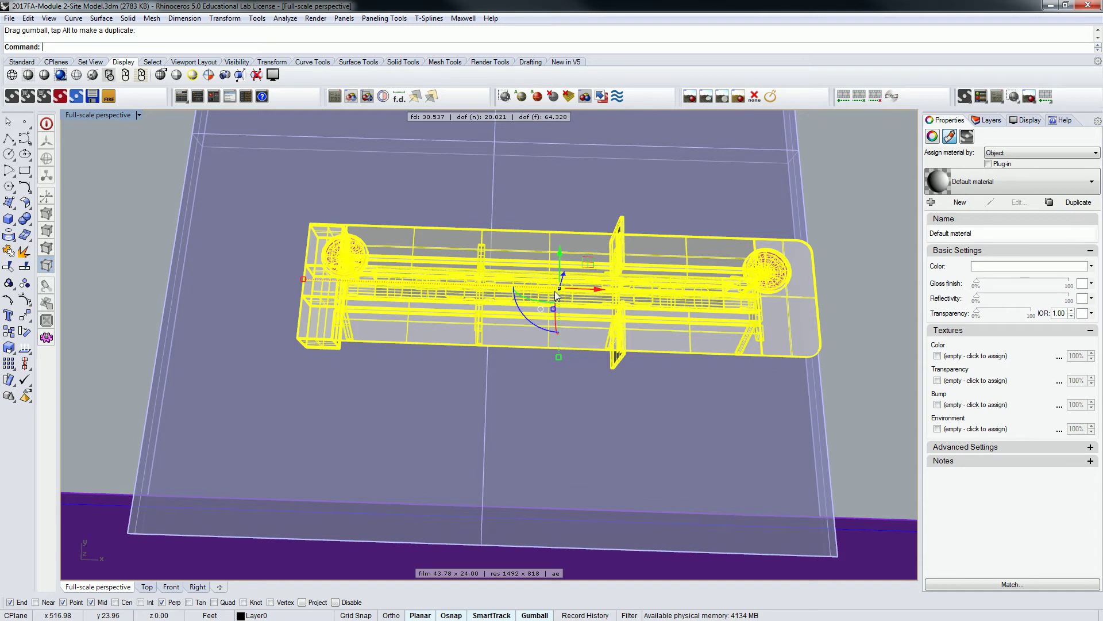
Explode the workstation block in front of the entrance, then explode the nested blocks it contains
{"action": "type", "text": "explode"}
{"action": "key", "text": "Return"}
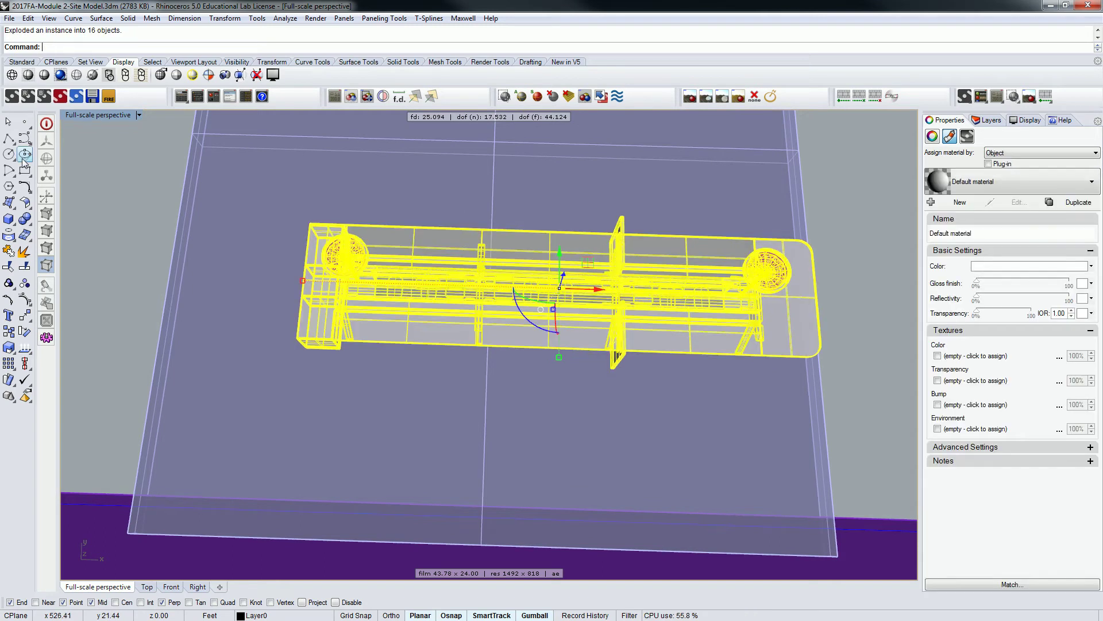
{"action": "left_click", "coordinate": [456, 257]}
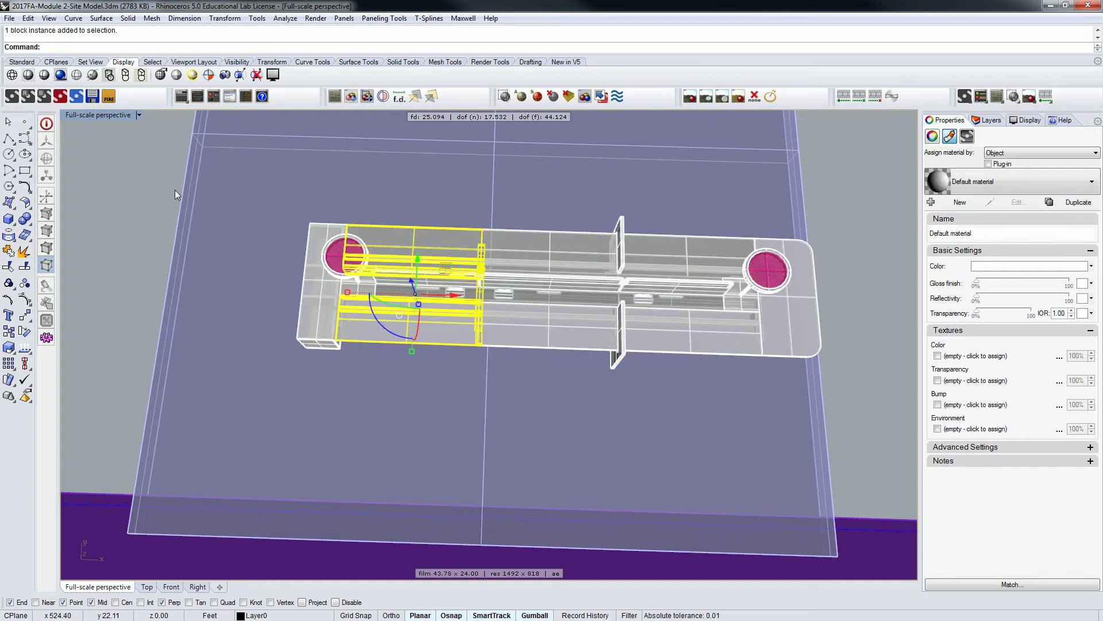
{"action": "left_click_drag", "start_coordinate": [132, 177], "coordinate": [868, 402]}
{"action": "type", "text": "Expl"}
{"action": "key", "text": "Return"}
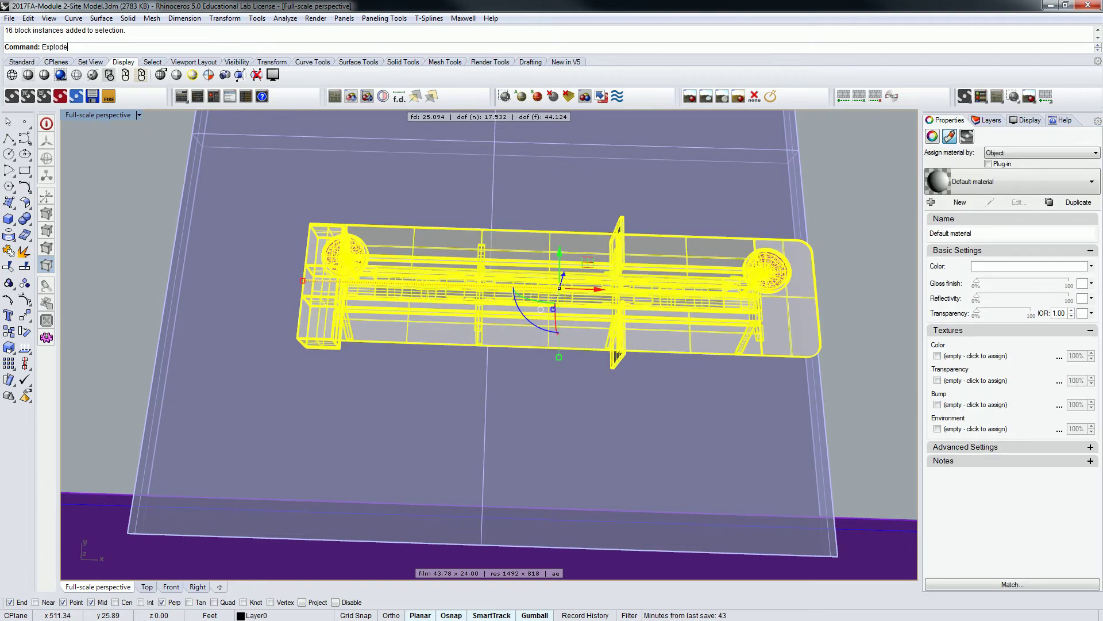
{"action": "left_click", "coordinate": [421, 262]}
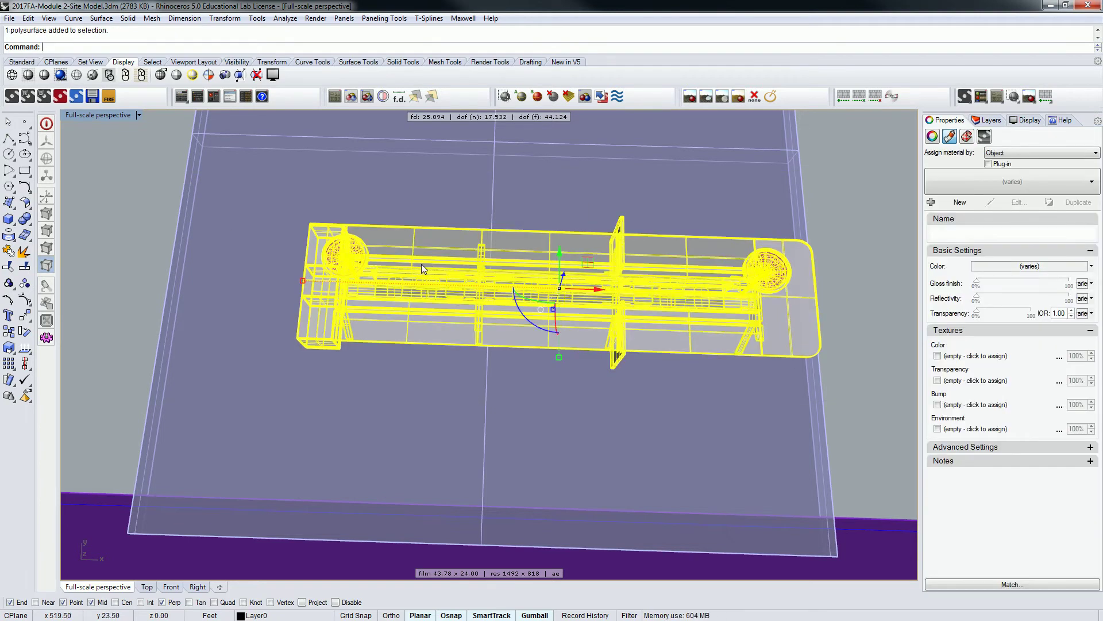
Try to ungroup all parts of the exploded workstation, checking whether individual desk pieces can be selected separately
{"action": "left_click_drag", "start_coordinate": [153, 168], "coordinate": [906, 411]}
{"action": "type", "text": "group"}
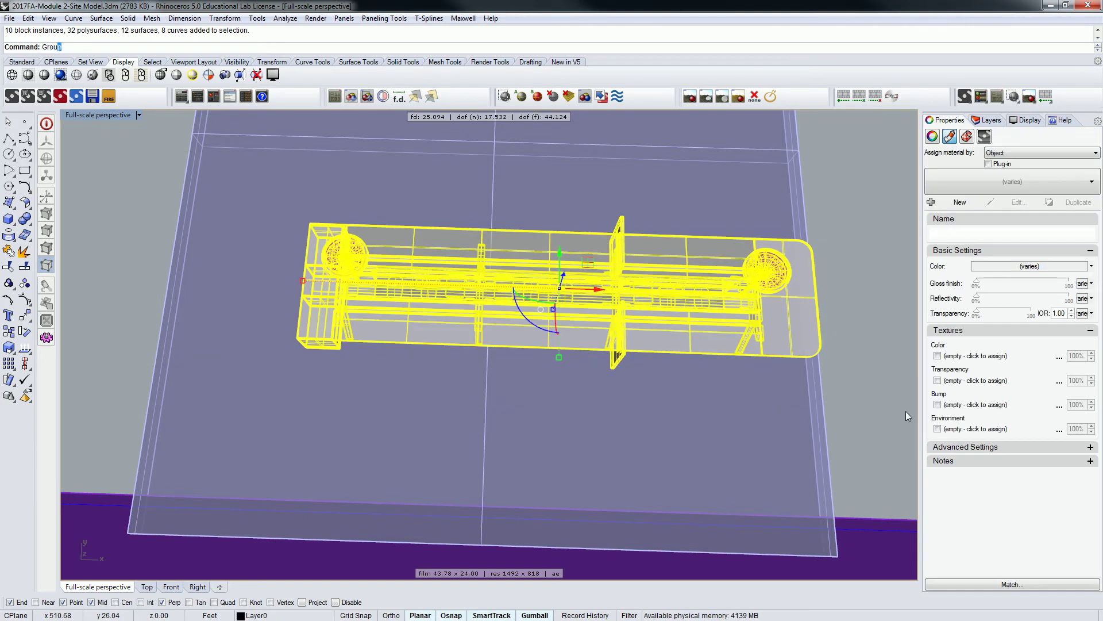
{"action": "key", "text": "BackSpace"}
{"action": "key", "text": "BackSpace"}
{"action": "key", "text": "BackSpace"}
{"action": "key", "text": "BackSpace"}
{"action": "key", "text": "BackSpace"}
{"action": "type", "text": "Ung"}
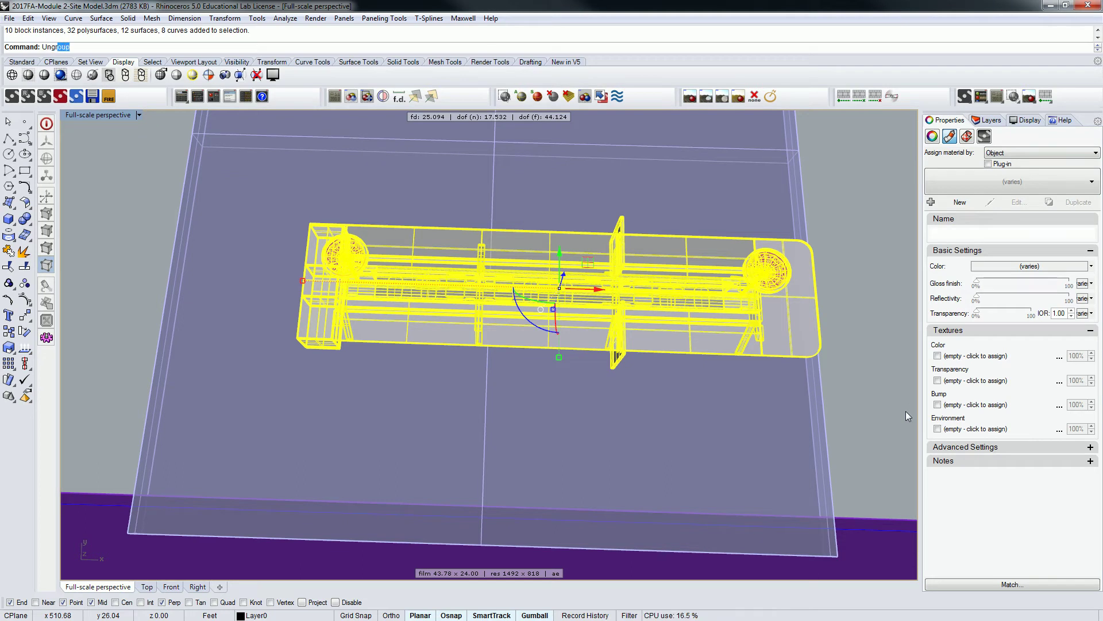
{"action": "key", "text": "Return"}
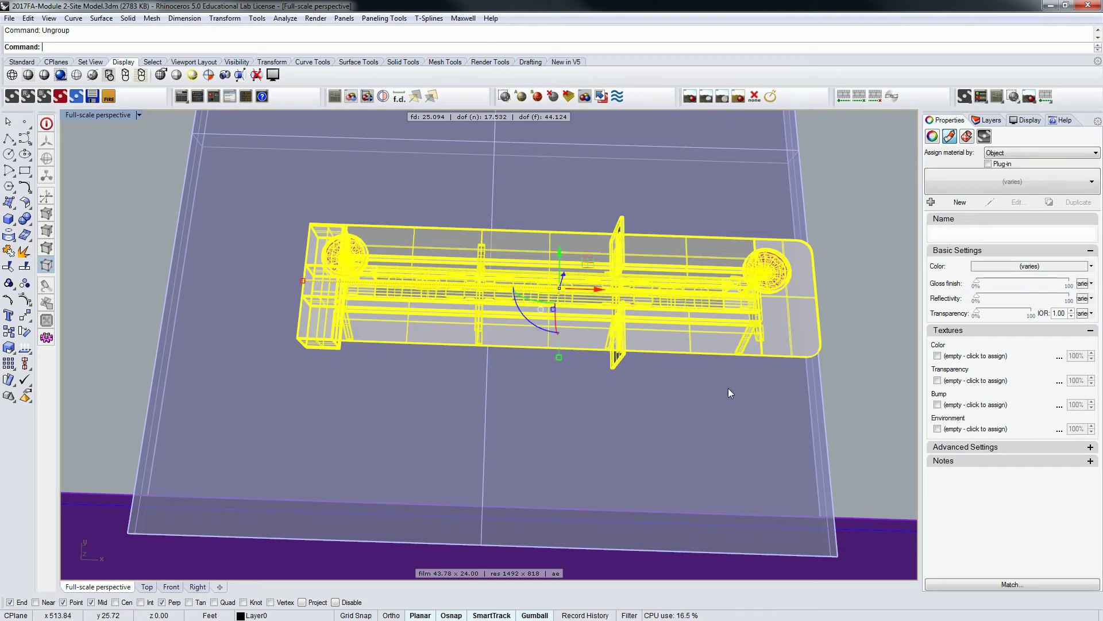
{"action": "left_click", "coordinate": [671, 320]}
{"action": "left_click", "coordinate": [488, 315]}
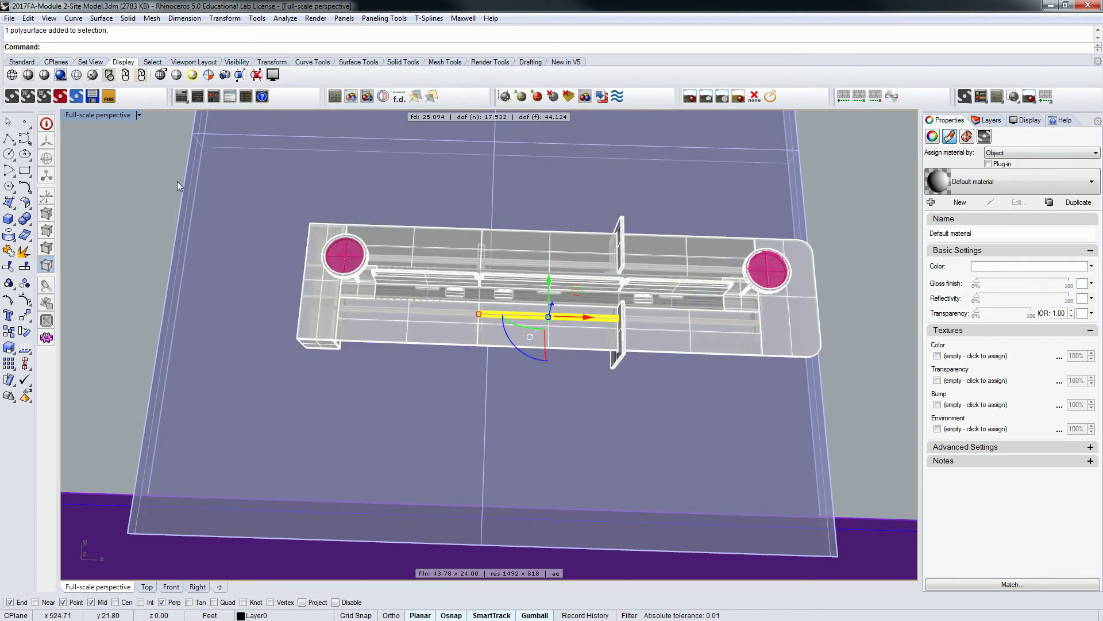
{"action": "key", "text": "Escape"}
{"action": "key", "text": "ctrl+a"}
{"action": "type", "text": "Ung"}
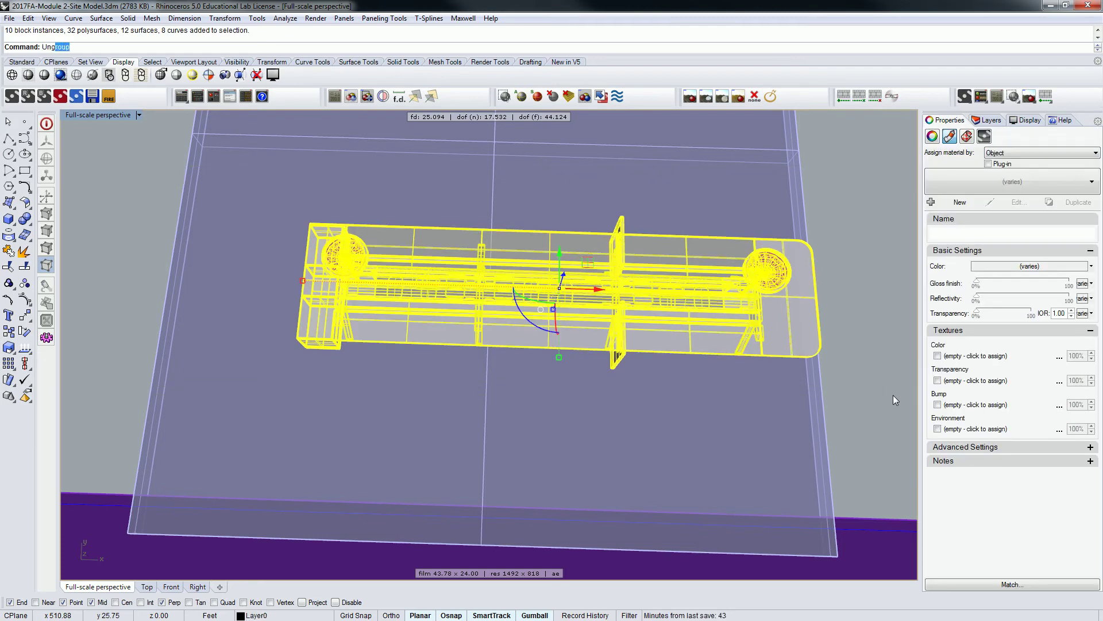
{"action": "key", "text": "Return"}
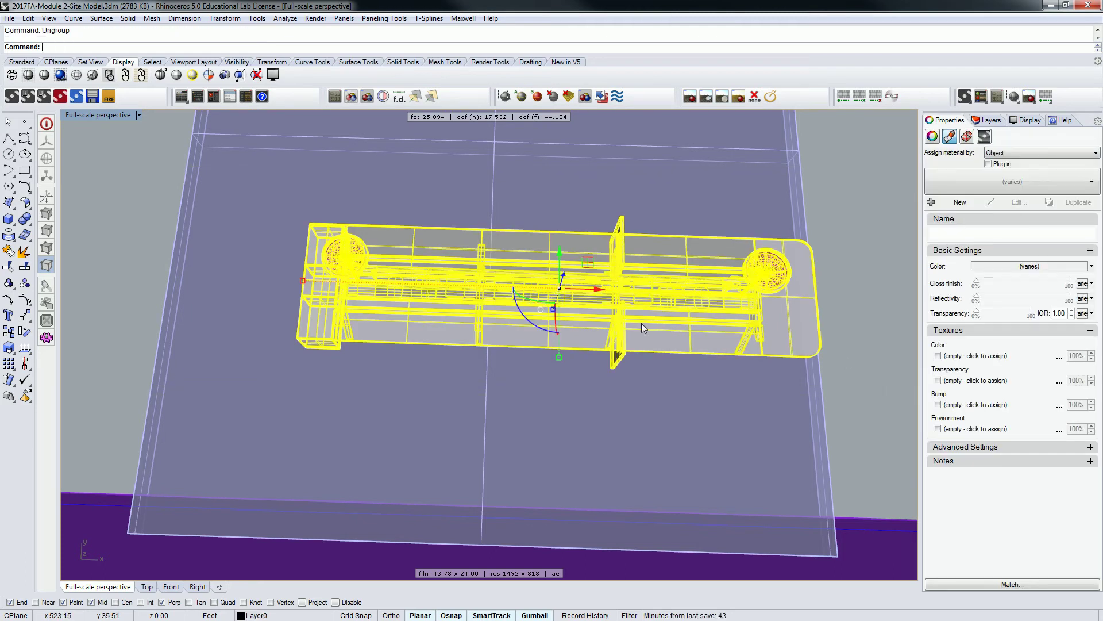
{"action": "left_click", "coordinate": [639, 323]}
Try to ungroup the round lamp near the shelf end of the workstation and select its light disc on its own
{"action": "right_click_drag", "start_coordinate": [733, 342], "coordinate": [731, 280]}
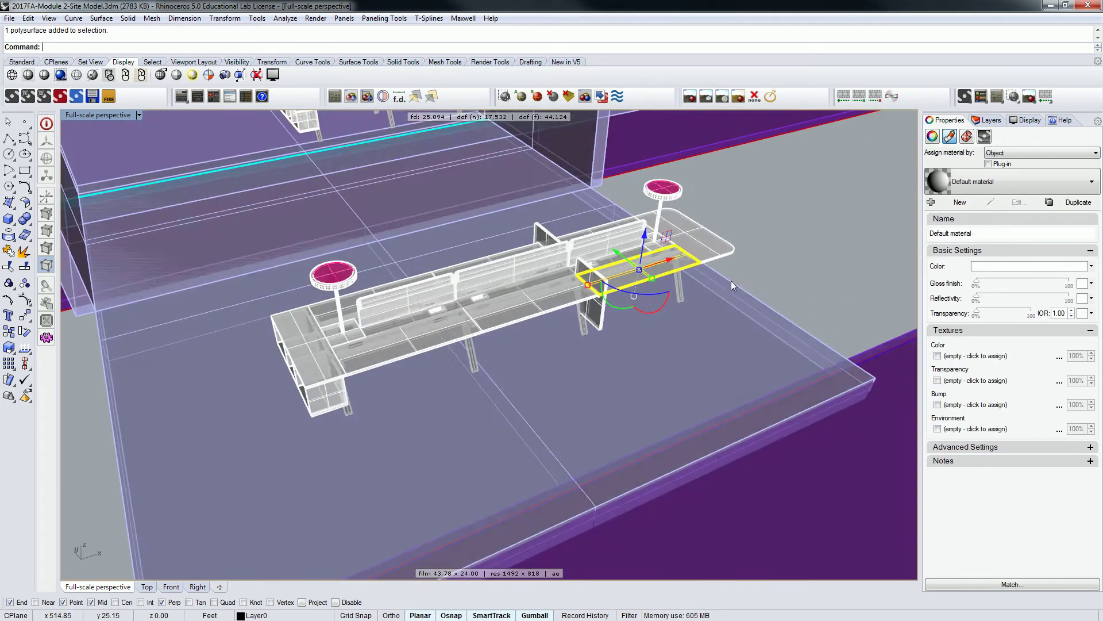
{"action": "scroll", "coordinate": [345, 272], "scroll_direction": "up", "scroll_amount": 4}
{"action": "left_click", "coordinate": [318, 274]}
{"action": "scroll", "coordinate": [318, 274], "scroll_direction": "up", "scroll_amount": 5}
{"action": "scroll", "coordinate": [319, 274], "scroll_direction": "up", "scroll_amount": 3}
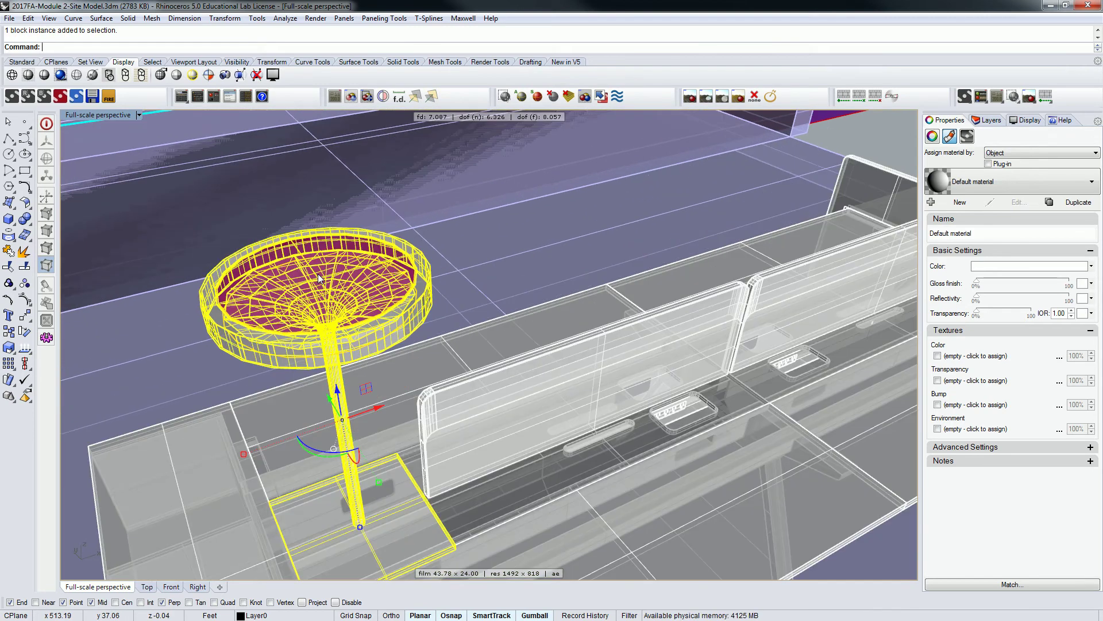
{"action": "type", "text": "Ungroup"}
{"action": "key", "text": "Return"}
{"action": "left_click", "coordinate": [316, 262]}
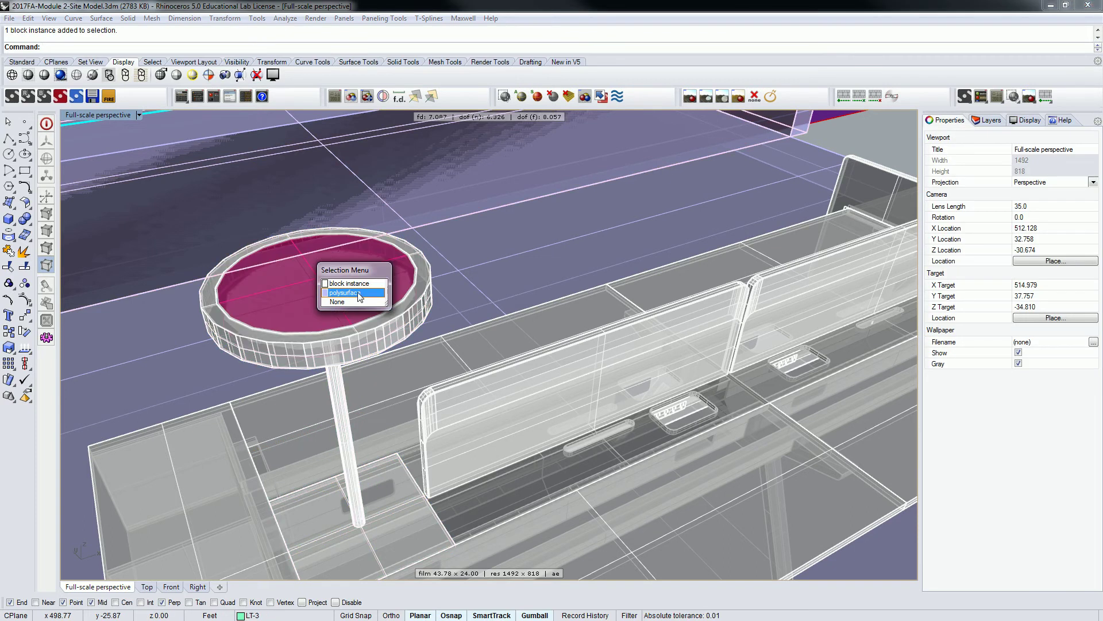
{"action": "left_click", "coordinate": [357, 293]}
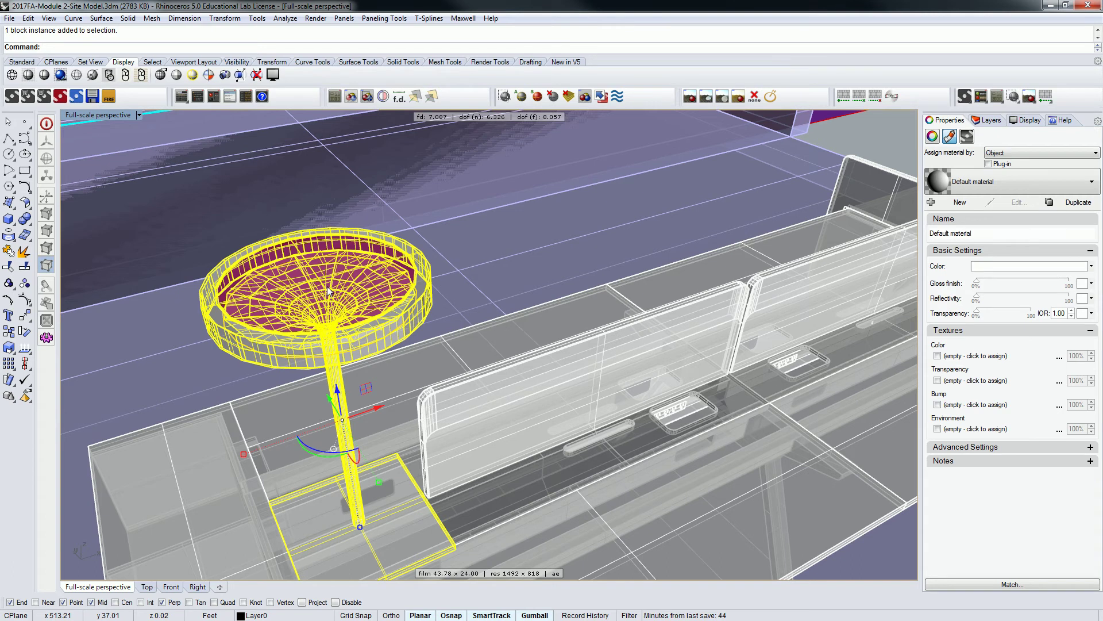
Select the whole workstation and explode its remaining nested blocks over two rounds
{"action": "right_click_drag", "start_coordinate": [327, 287], "coordinate": [581, 344]}
{"action": "left_click_drag", "start_coordinate": [197, 199], "coordinate": [760, 393]}
{"action": "type", "text": "explode"}
{"action": "key", "text": "Return"}
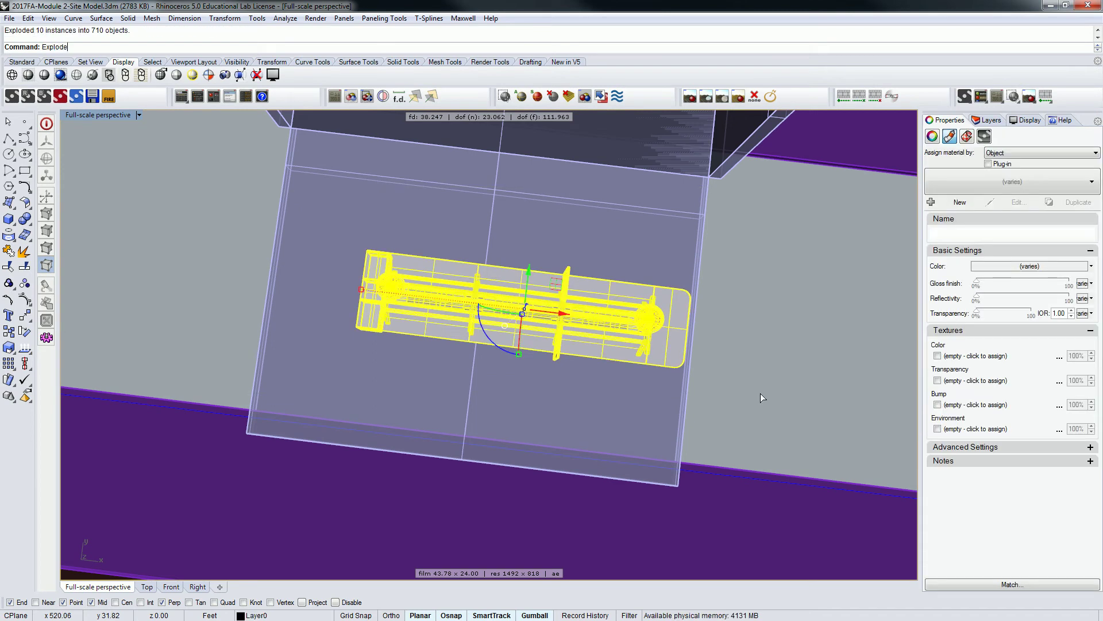
{"action": "right_click_drag", "start_coordinate": [740, 402], "coordinate": [736, 415]}
{"action": "left_click_drag", "start_coordinate": [239, 257], "coordinate": [778, 371]}
{"action": "type", "text": "explode"}
{"action": "key", "text": "Return"}
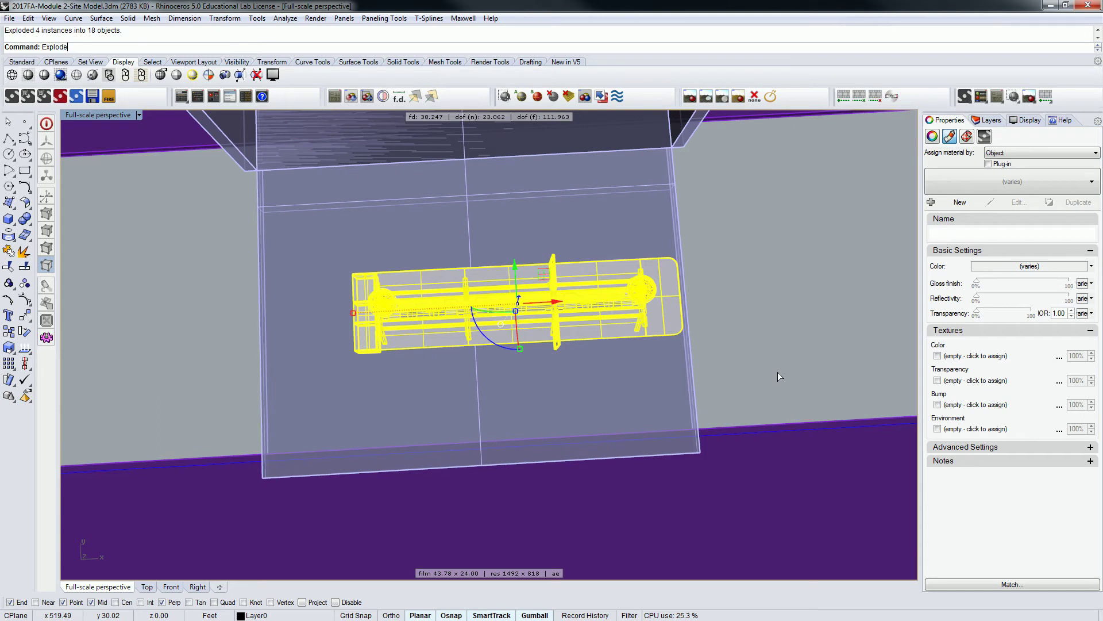
Explode all remaining workstation pieces down to single surfaces, then delete the exploded workstation
{"action": "left_click_drag", "start_coordinate": [198, 229], "coordinate": [737, 353]}
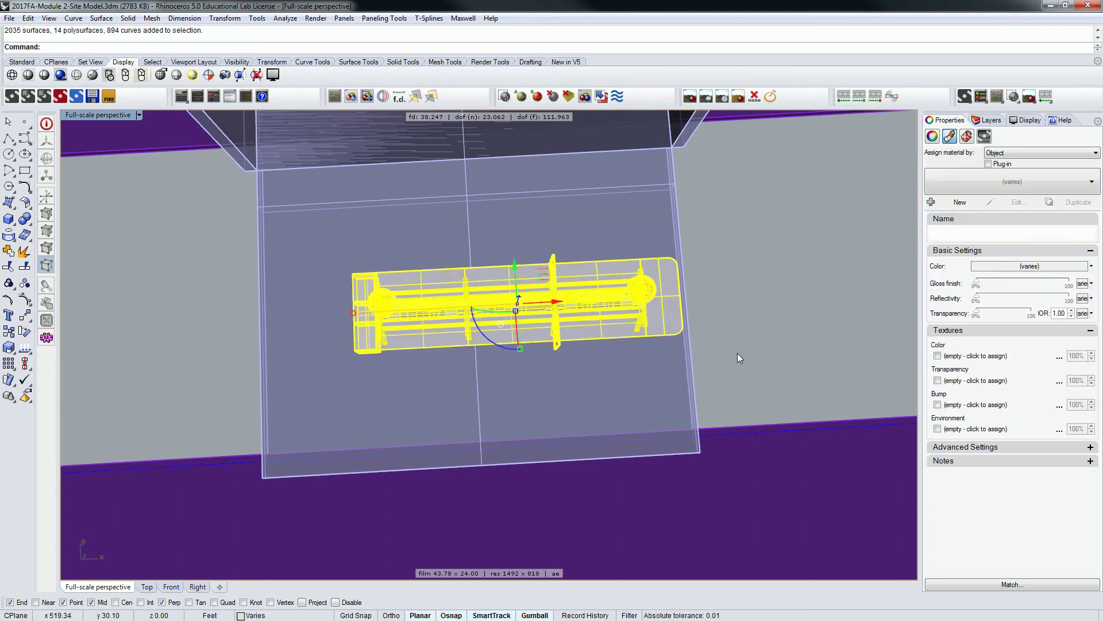
{"action": "left_click_drag", "start_coordinate": [198, 228], "coordinate": [854, 395]}
{"action": "key", "text": "Return"}
{"action": "left_click_drag", "start_coordinate": [167, 202], "coordinate": [851, 396]}
{"action": "type", "text": "Explode"}
{"action": "key", "text": "Return"}
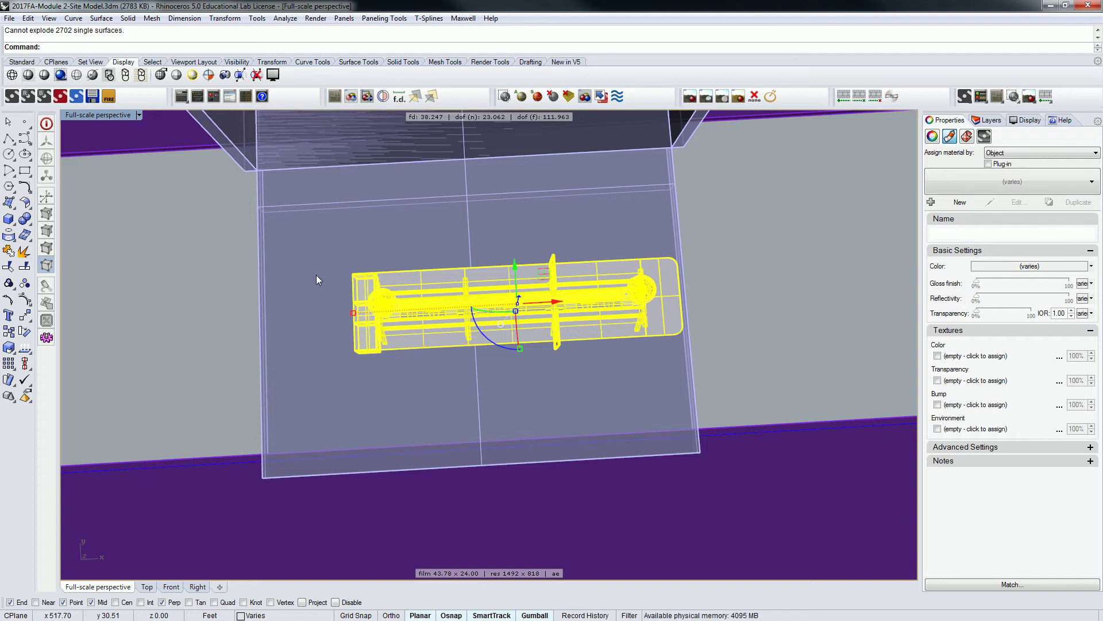
{"action": "key", "text": "Delete"}
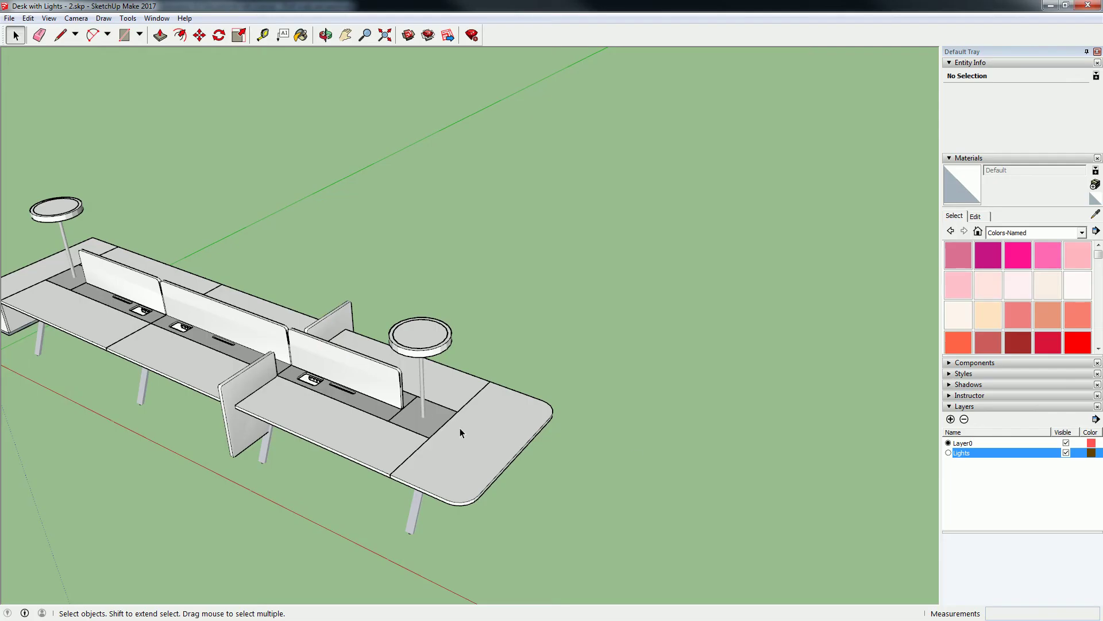
Switch to SketchUp's Desk with Lights - 2.skp and select the whole desk component, bringing it fully into view
{"action": "right_click", "coordinate": [459, 432]}
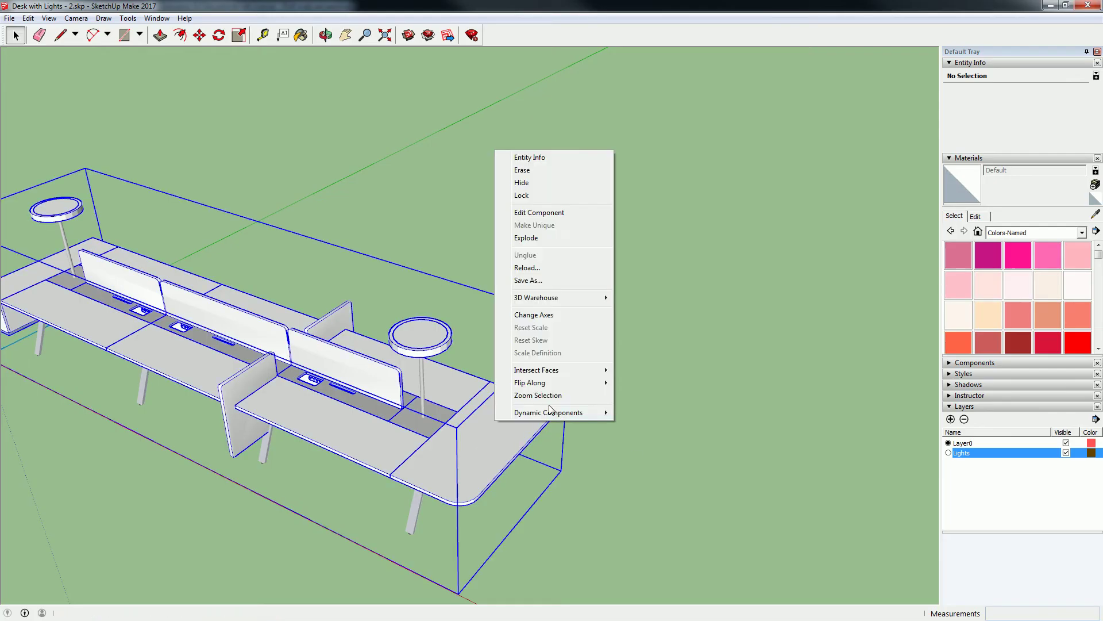
{"action": "left_click", "coordinate": [405, 246]}
{"action": "scroll", "coordinate": [405, 246], "scroll_direction": "down", "scroll_amount": 3}
{"action": "right_click", "coordinate": [362, 314]}
{"action": "left_click", "coordinate": [449, 190]}
{"action": "middle_click_drag", "start_coordinate": [449, 190], "coordinate": [543, 185], "text": "shift"}
{"action": "right_click", "coordinate": [477, 306]}
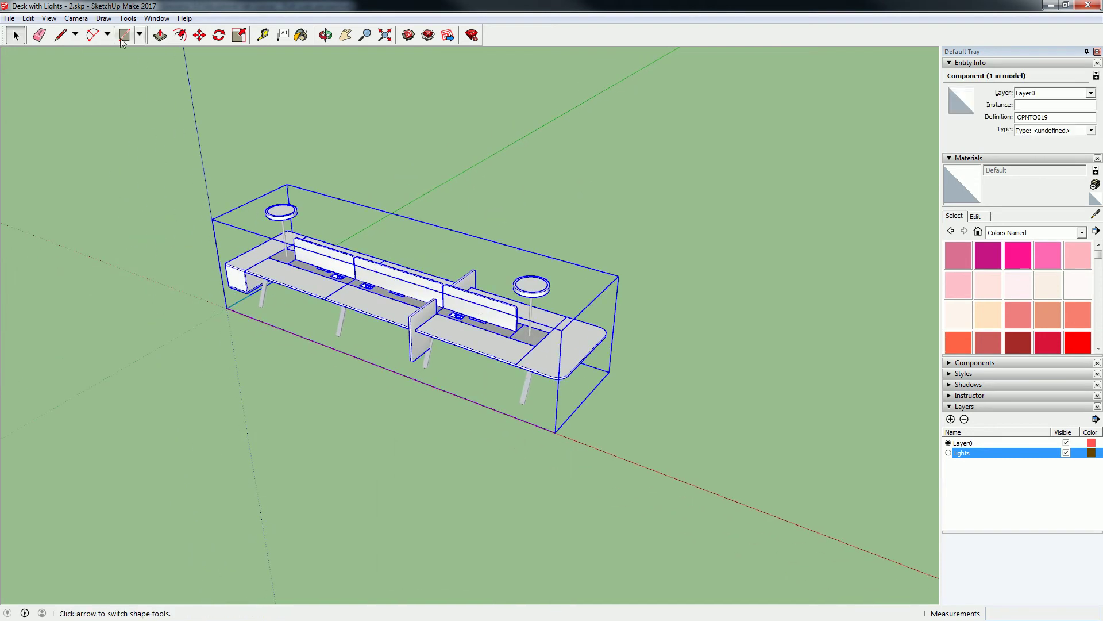
{"action": "left_click", "coordinate": [28, 18]}
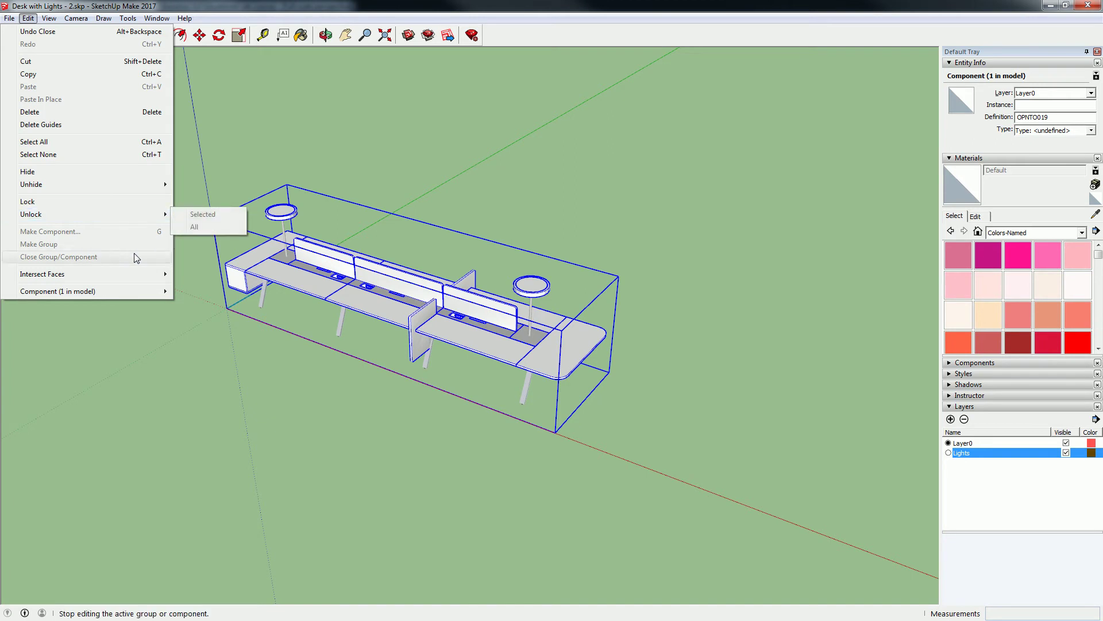
{"action": "right_click", "coordinate": [314, 298]}
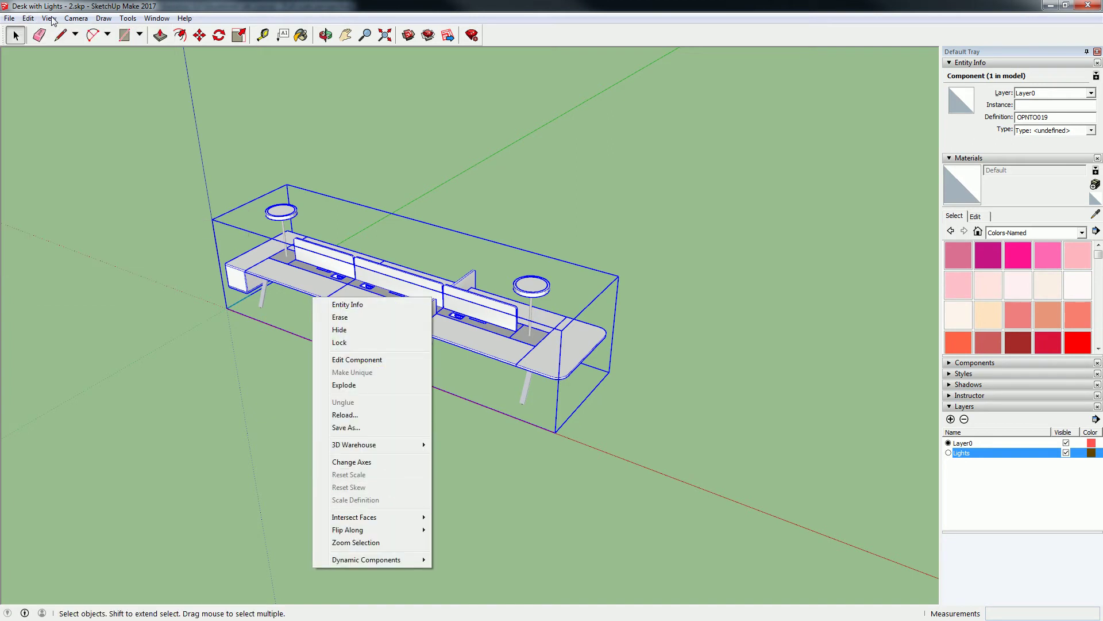
{"action": "left_click", "coordinate": [29, 19]}
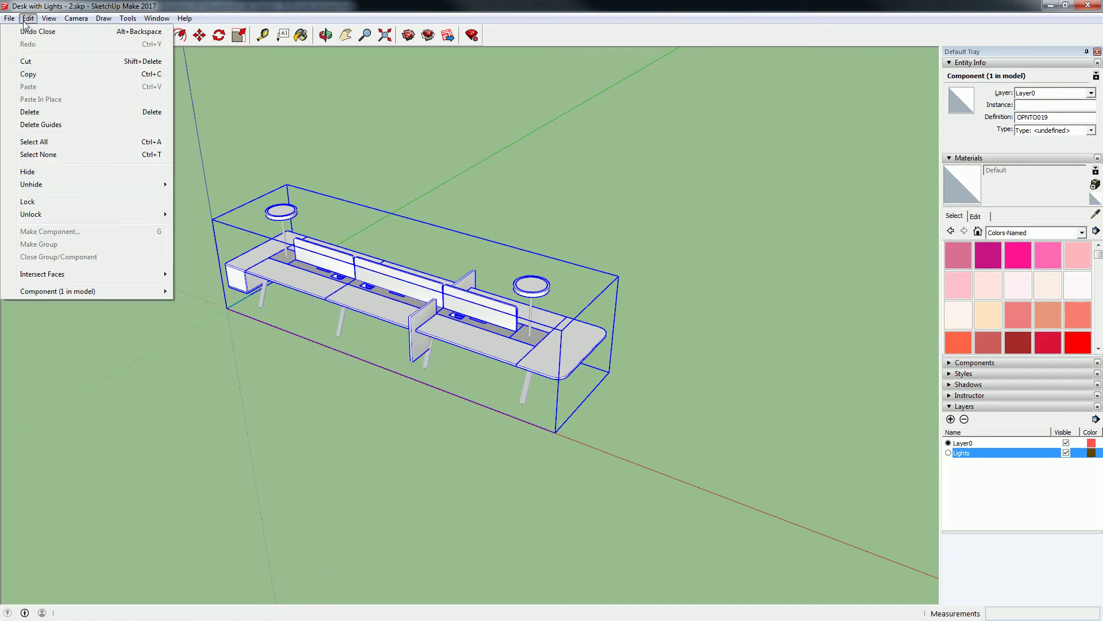
{"action": "right_click", "coordinate": [357, 294]}
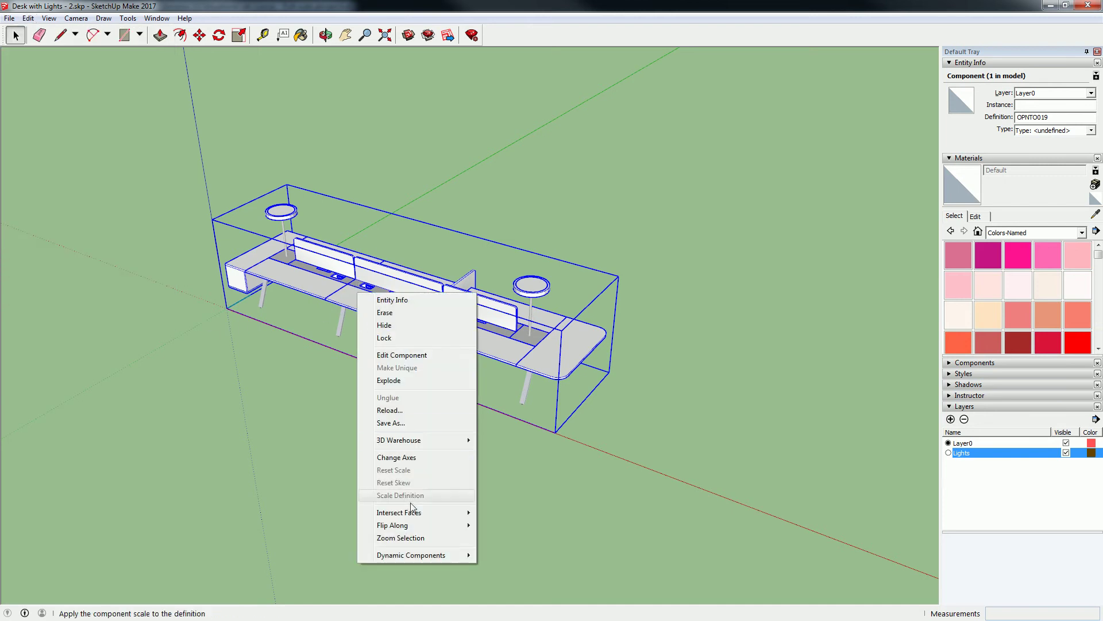
{"action": "left_click", "coordinate": [344, 11]}
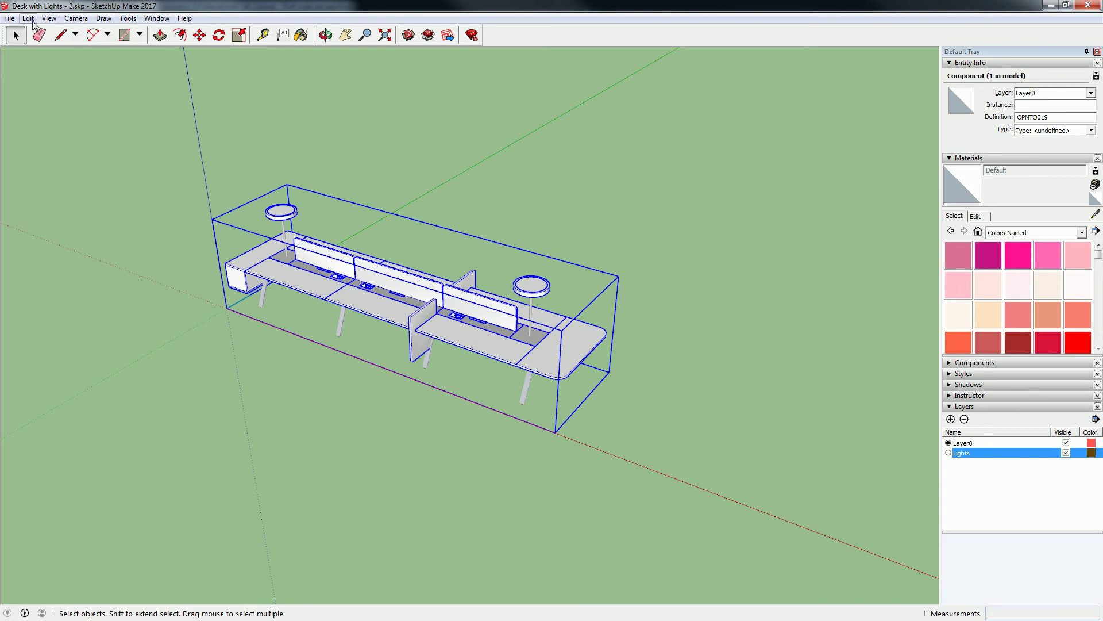
Explode the selected desk component, and explode the components nested inside it as well
{"action": "left_click", "coordinate": [28, 19]}
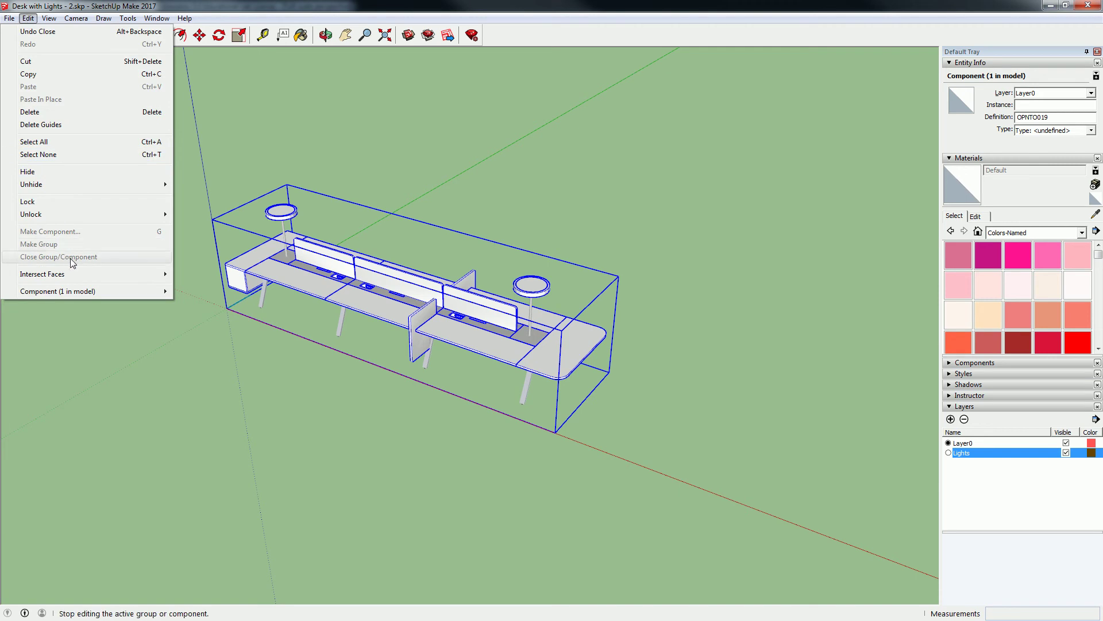
{"action": "mouse_move", "coordinate": [149, 292]}
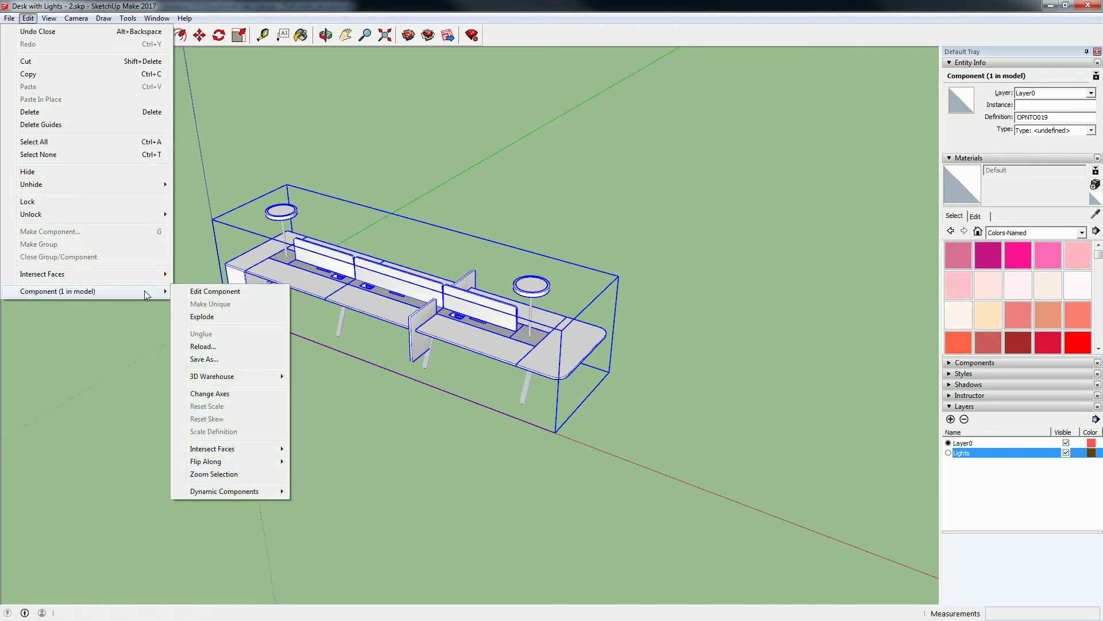
{"action": "left_click", "coordinate": [230, 320]}
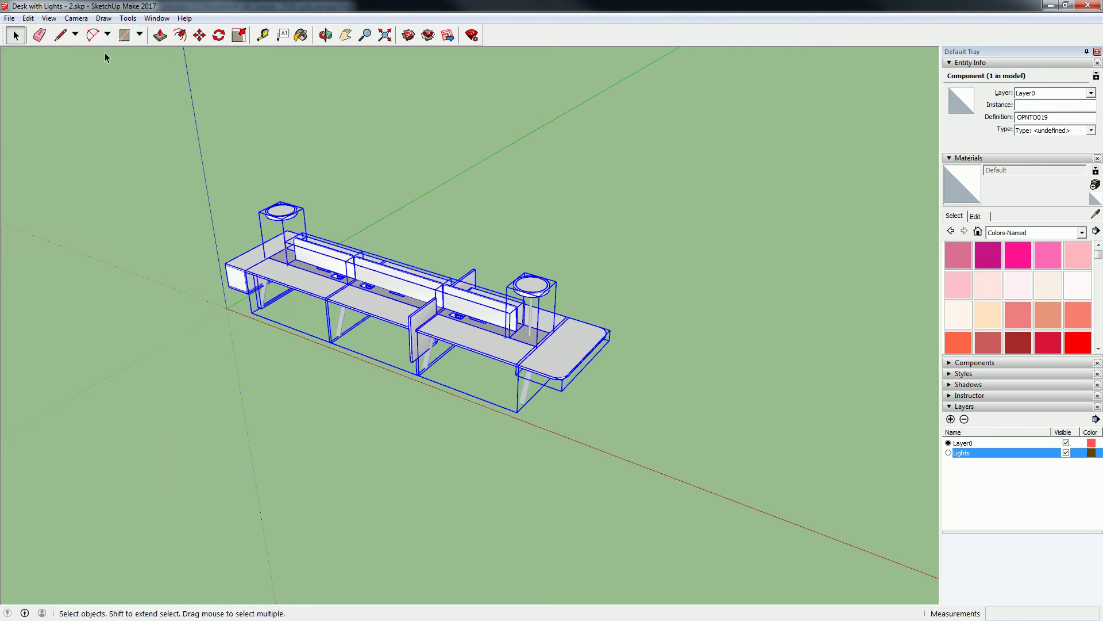
{"action": "left_click", "coordinate": [28, 18]}
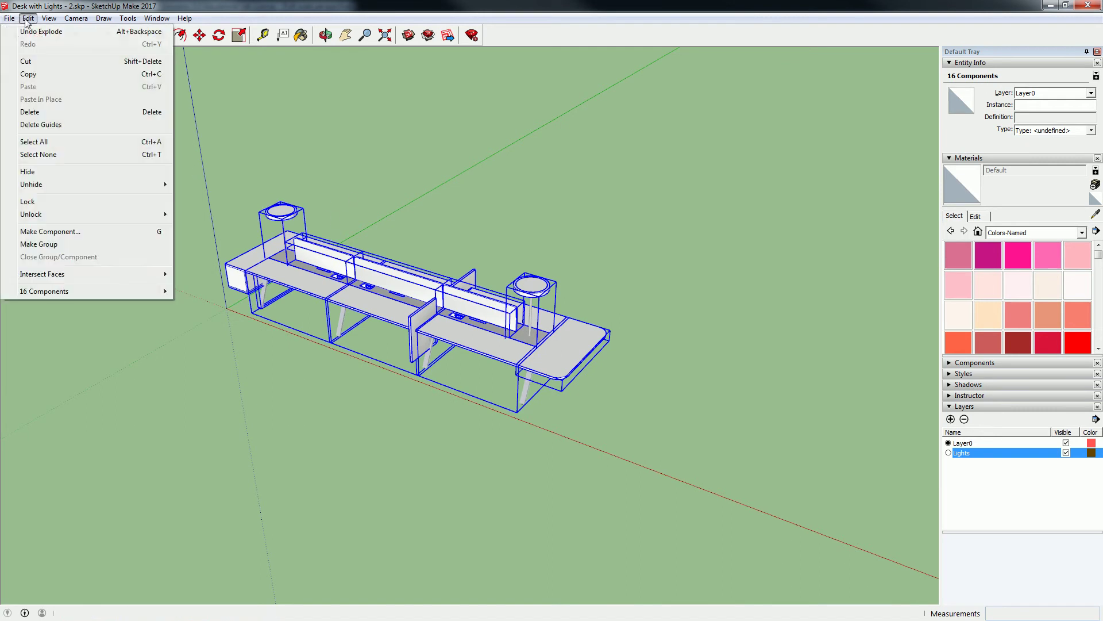
{"action": "mouse_move", "coordinate": [127, 294]}
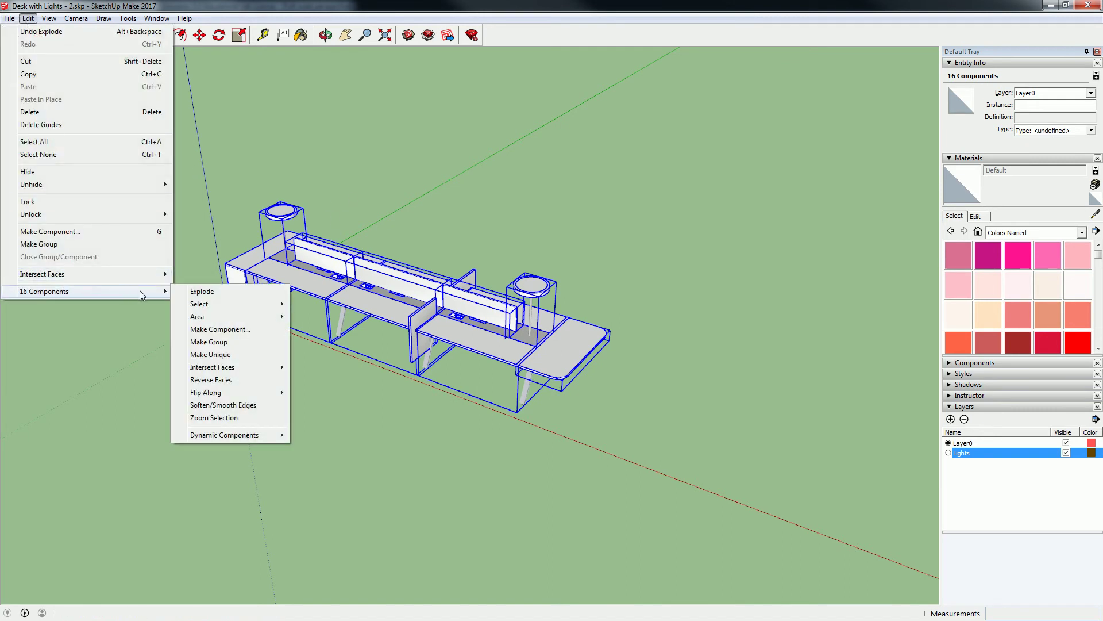
{"action": "left_click", "coordinate": [209, 295]}
Explode the components still nested in the selected desk geometry
{"action": "left_click", "coordinate": [28, 18]}
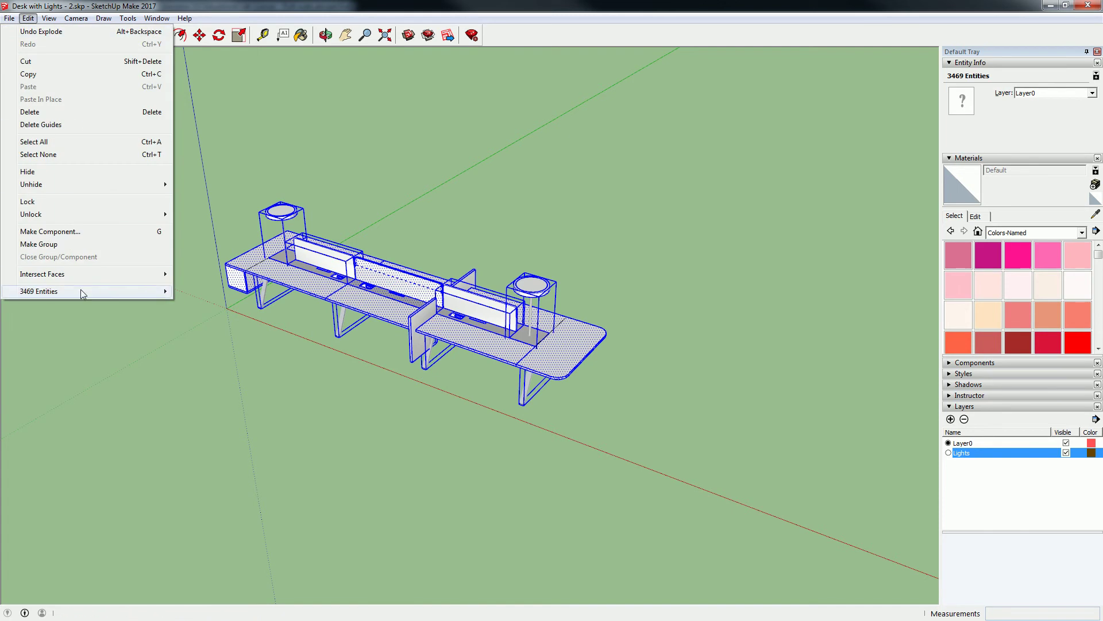
{"action": "mouse_move", "coordinate": [144, 294]}
{"action": "left_click", "coordinate": [198, 291]}
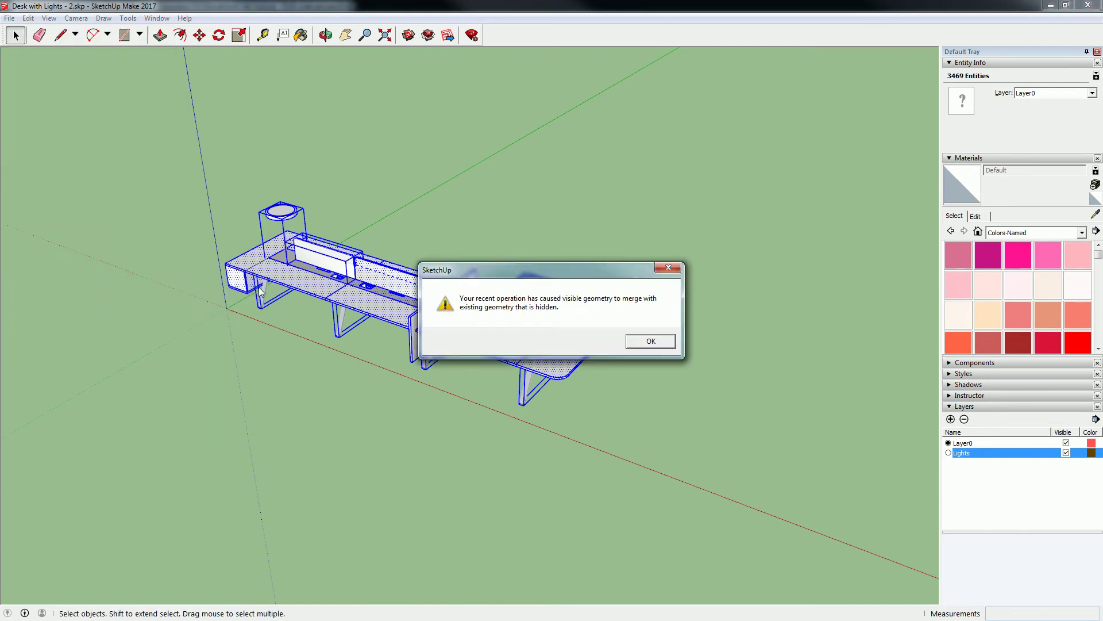
{"action": "left_click", "coordinate": [652, 339]}
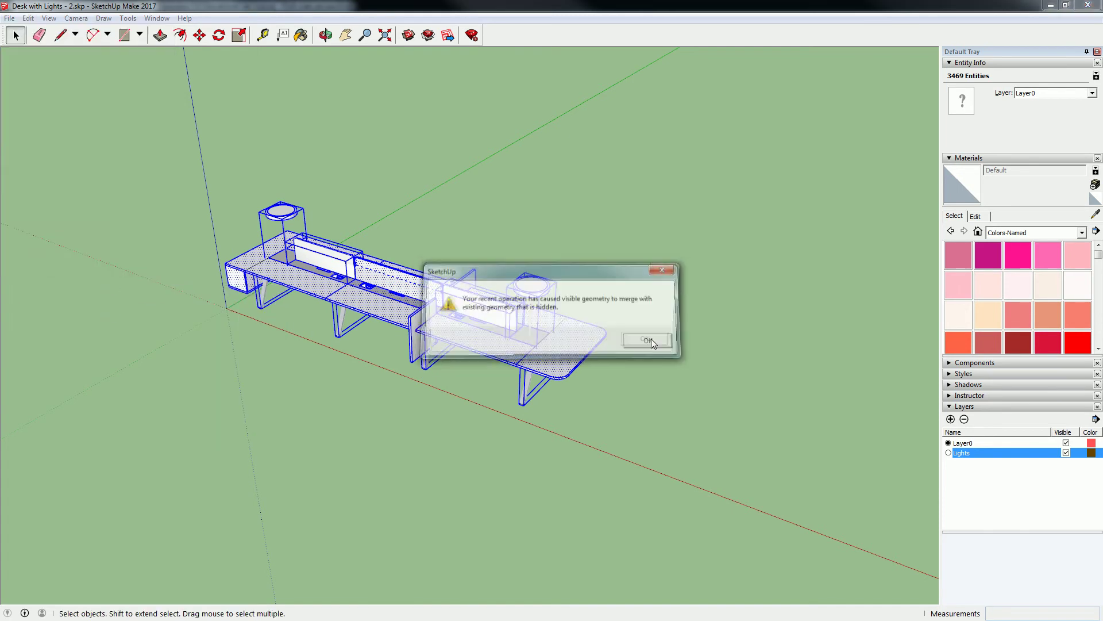
{"action": "left_click", "coordinate": [650, 340]}
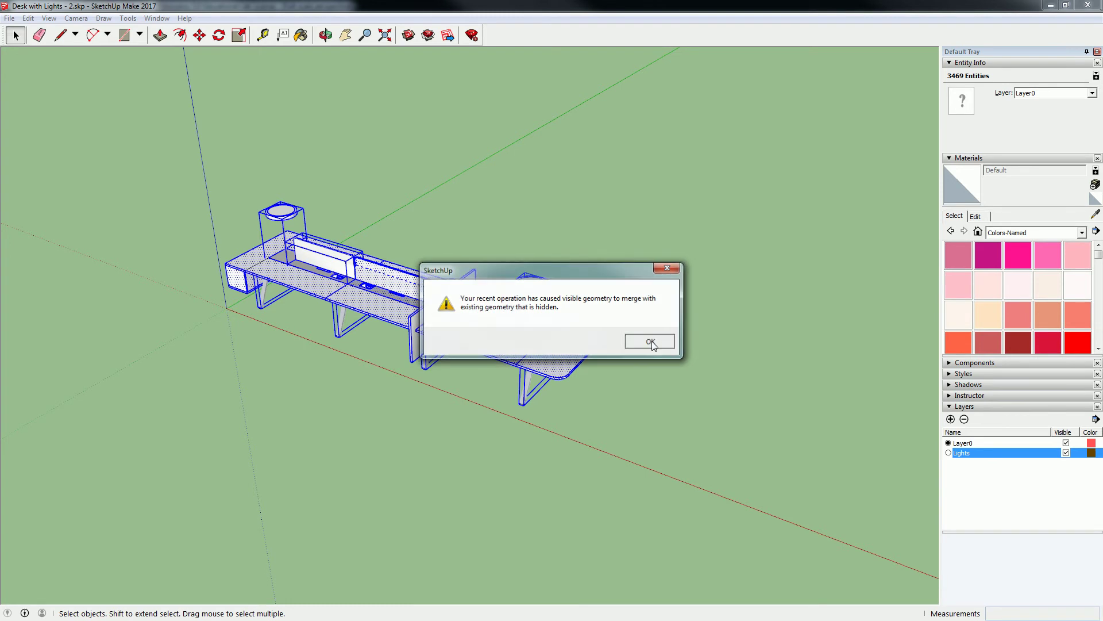
{"action": "left_click", "coordinate": [652, 342]}
Select the whole desk with its lamps and explode it another level
{"action": "left_click", "coordinate": [522, 299]}
{"action": "left_click", "coordinate": [524, 295]}
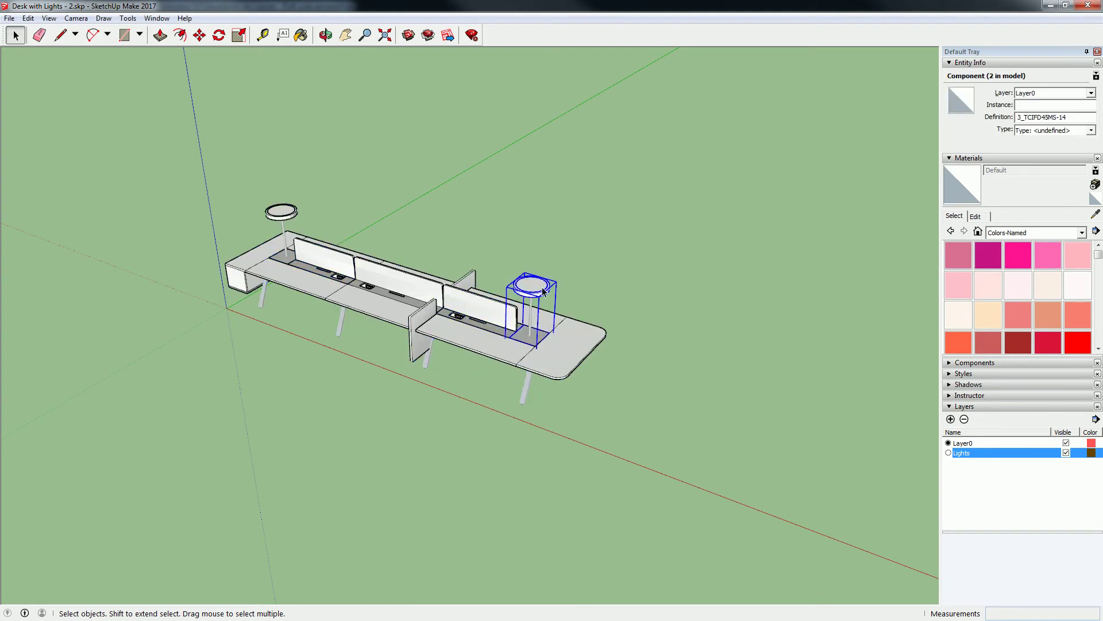
{"action": "left_click_drag", "start_coordinate": [151, 165], "coordinate": [714, 480]}
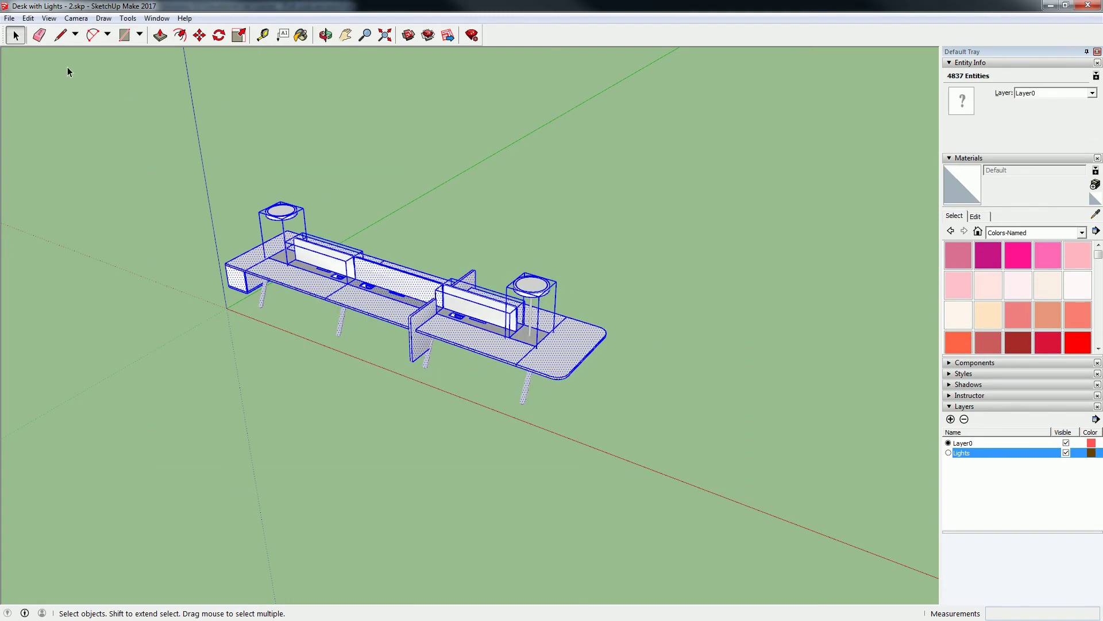
{"action": "left_click", "coordinate": [28, 18]}
{"action": "mouse_move", "coordinate": [151, 292]}
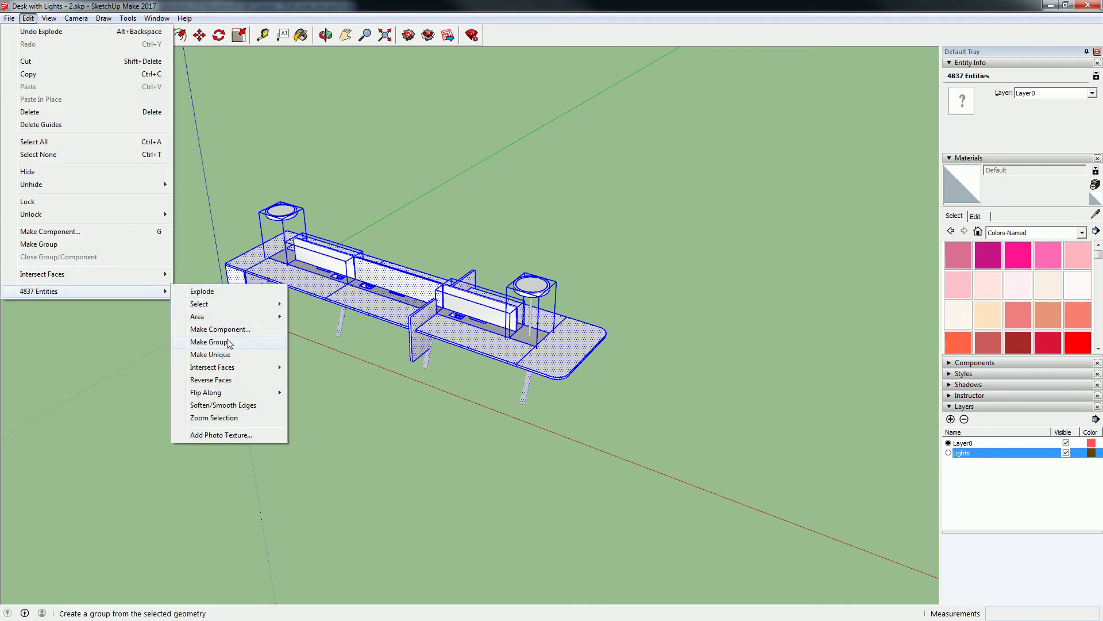
{"action": "left_click", "coordinate": [220, 292]}
Reselect the desk and lamps and explode the remaining nested pieces once more
{"action": "left_click", "coordinate": [163, 162]}
{"action": "left_click_drag", "start_coordinate": [148, 153], "coordinate": [753, 439]}
{"action": "left_click", "coordinate": [27, 18]}
{"action": "mouse_move", "coordinate": [148, 294]}
{"action": "left_click", "coordinate": [195, 292]}
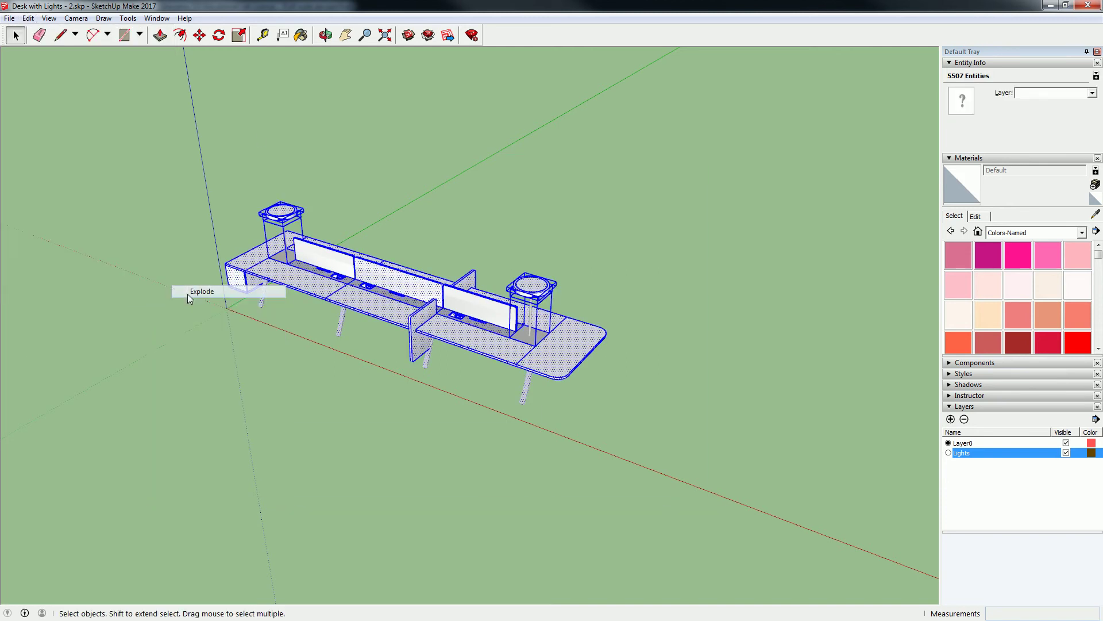
Explode the last lamp components, inspect the lamps for remaining groupings, and clear the selection
{"action": "left_click_drag", "start_coordinate": [156, 168], "coordinate": [779, 487]}
{"action": "scroll", "coordinate": [513, 311], "scroll_direction": "up", "scroll_amount": 1}
{"action": "scroll", "coordinate": [513, 310], "scroll_direction": "up", "scroll_amount": 2}
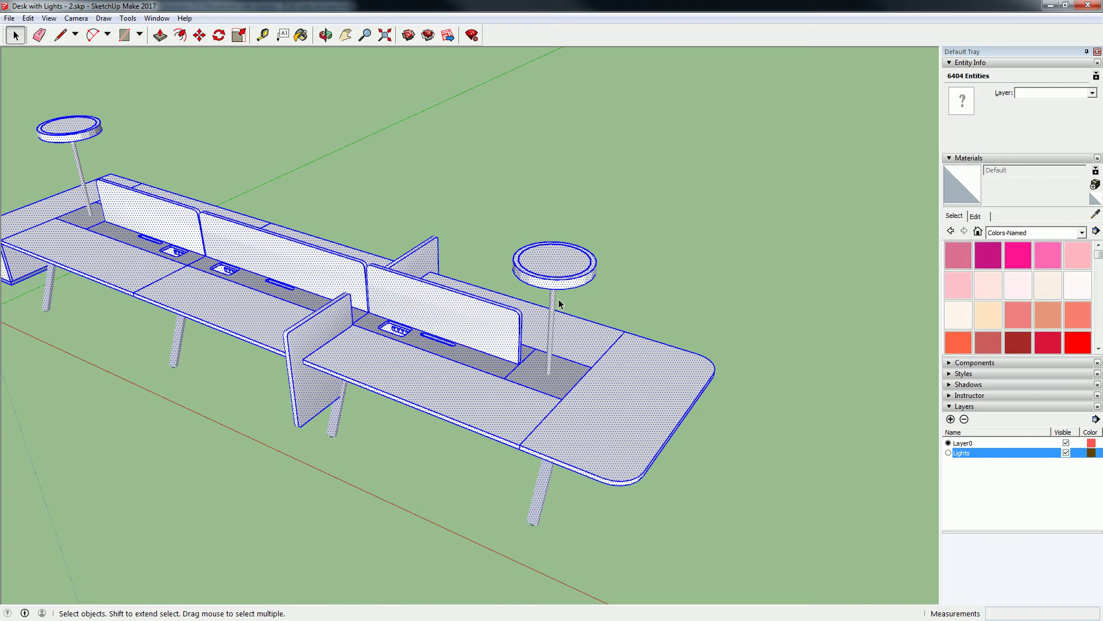
{"action": "left_click", "coordinate": [564, 232]}
{"action": "scroll", "coordinate": [531, 224], "scroll_direction": "down", "scroll_amount": 3}
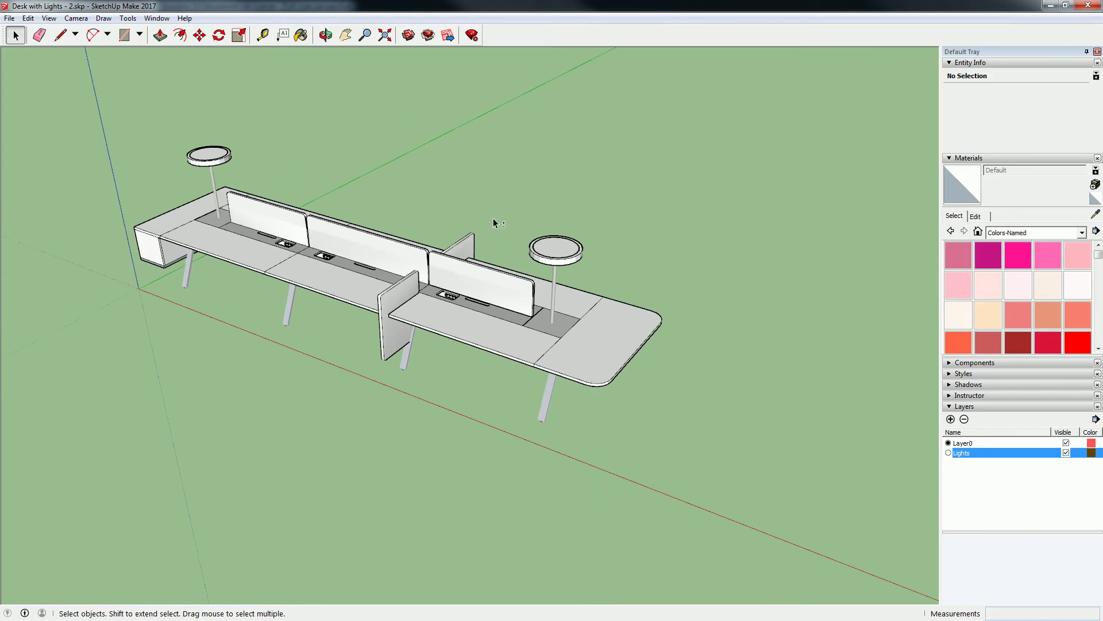
Save the exploded desk as a new model named Desk with Lights - 3
{"action": "left_click", "coordinate": [9, 18]}
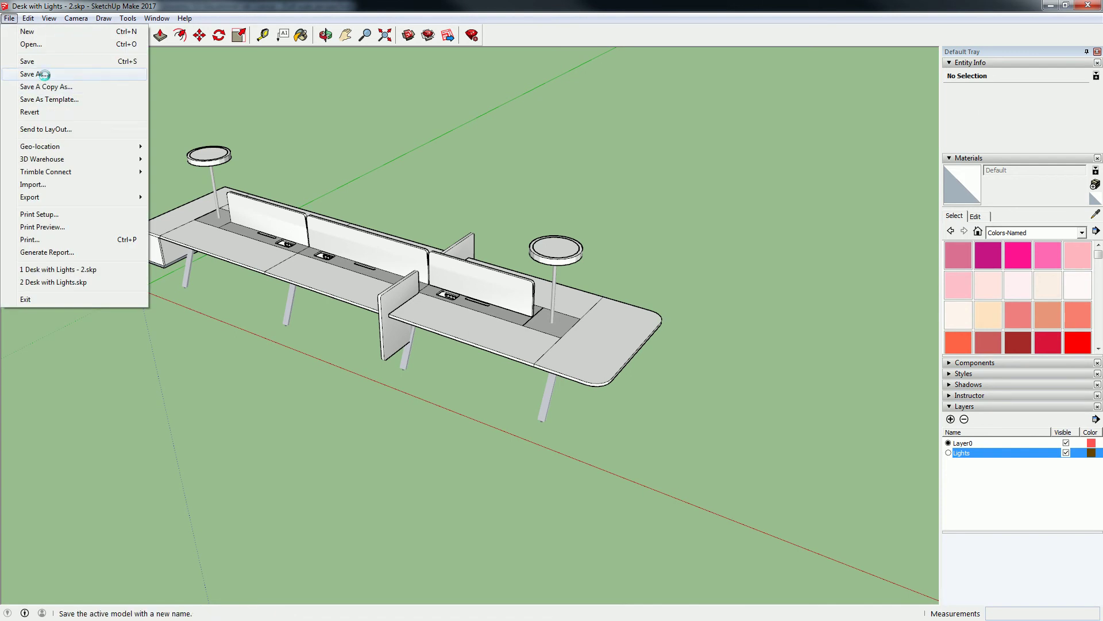
{"action": "left_click", "coordinate": [35, 74]}
{"action": "left_click", "coordinate": [543, 415]}
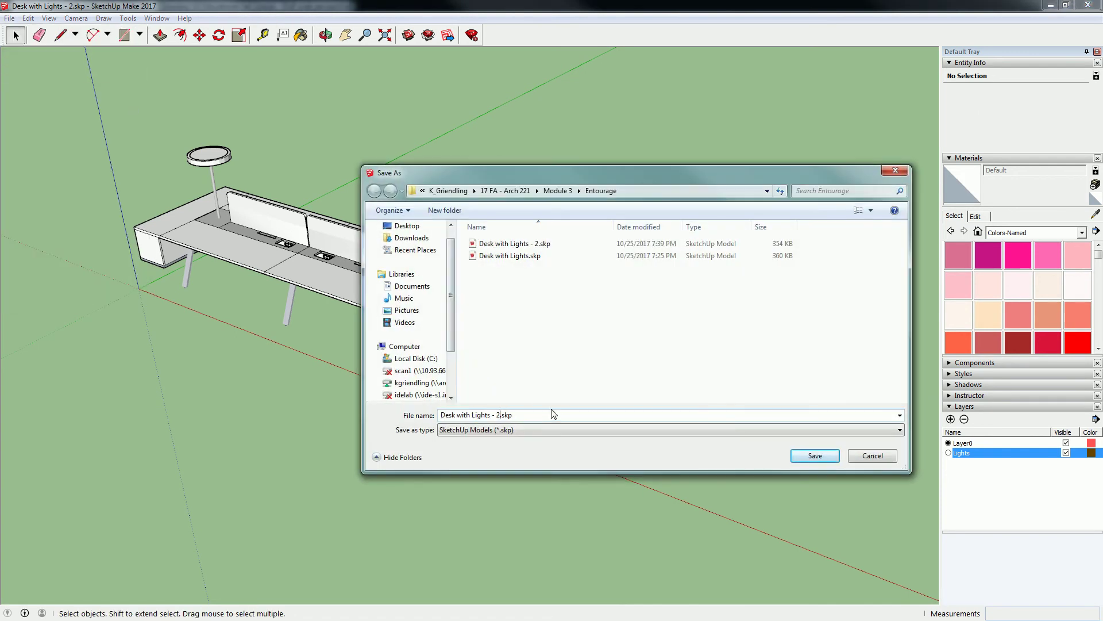
{"action": "key", "text": "BackSpace"}
{"action": "key", "text": "BackSpace"}
{"action": "key", "text": "BackSpace"}
{"action": "key", "text": "BackSpace"}
{"action": "key", "text": "BackSpace"}
{"action": "type", "text": "3"}
{"action": "key", "text": "Return"}
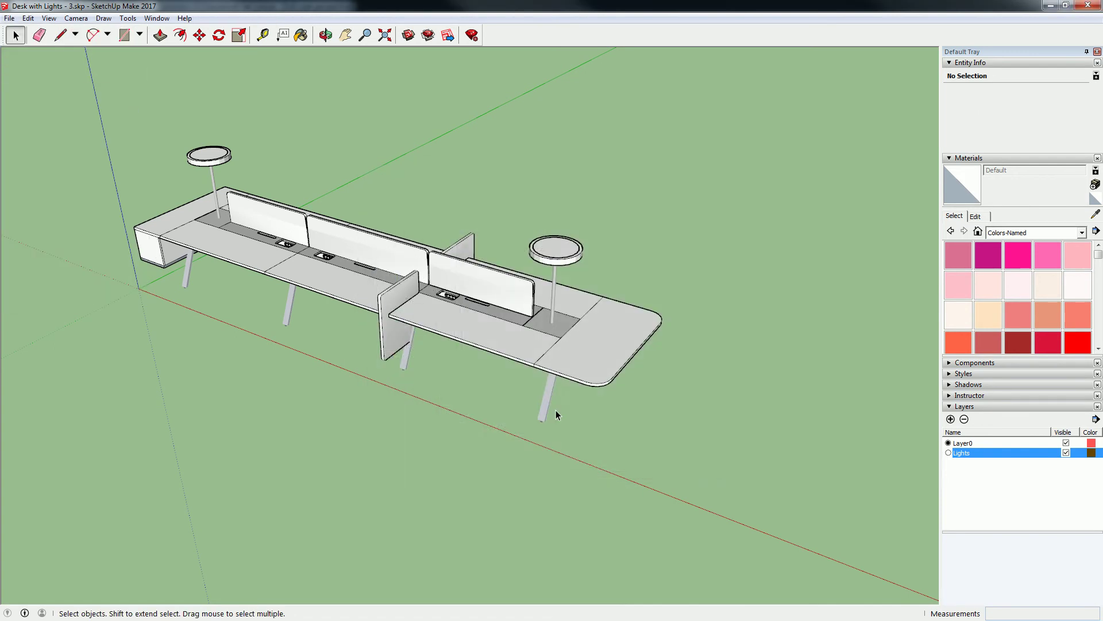
Save Desk with Lights - 3.skp again in SketchUp Version 8 format, overwriting the existing file
{"action": "left_click", "coordinate": [10, 18]}
{"action": "left_click", "coordinate": [35, 79]}
{"action": "left_click", "coordinate": [520, 431]}
{"action": "left_click", "coordinate": [479, 485]}
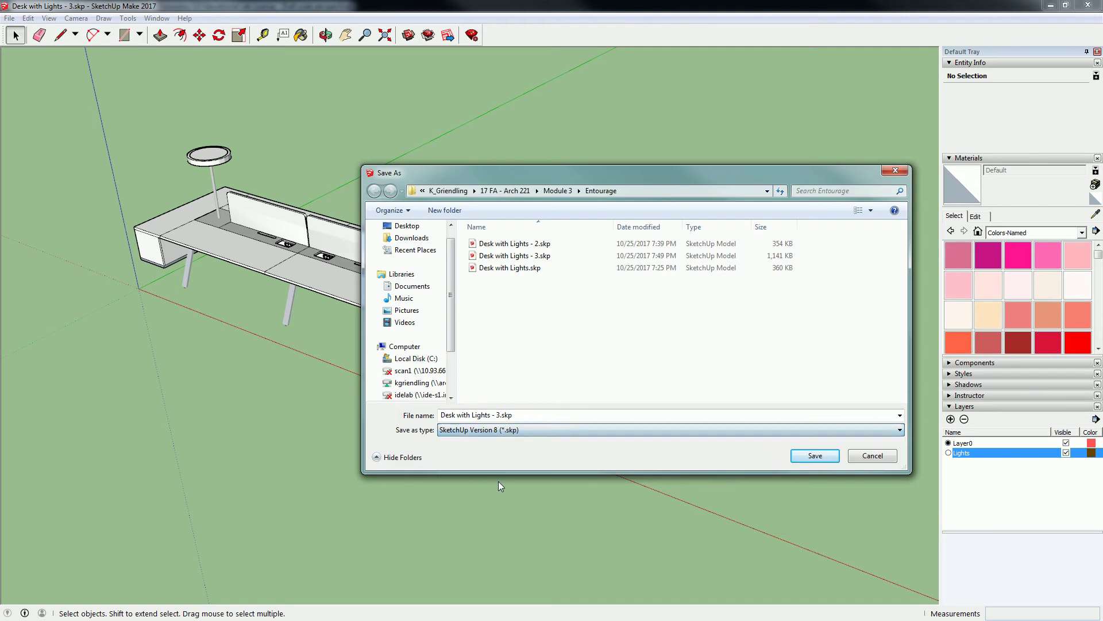
{"action": "left_click", "coordinate": [815, 455]}
{"action": "left_click", "coordinate": [596, 317]}
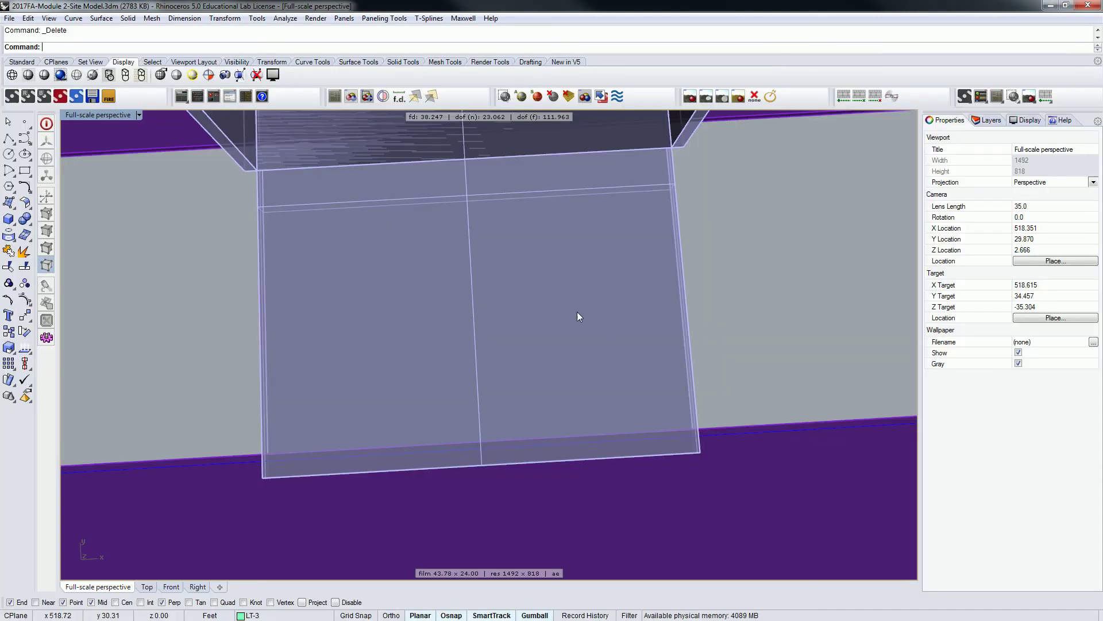
In Rhino's site model, select all objects on the Layer0 and Lights layers and delete them
{"action": "scroll", "coordinate": [577, 312], "scroll_direction": "down", "scroll_amount": 5}
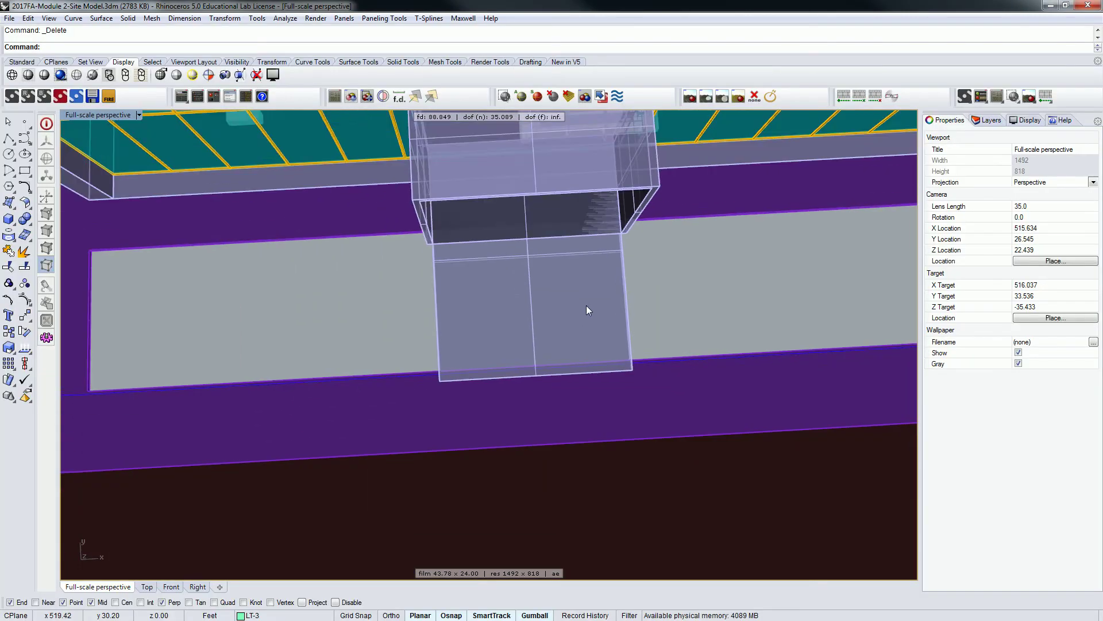
{"action": "scroll", "coordinate": [612, 305], "scroll_direction": "down", "scroll_amount": 8}
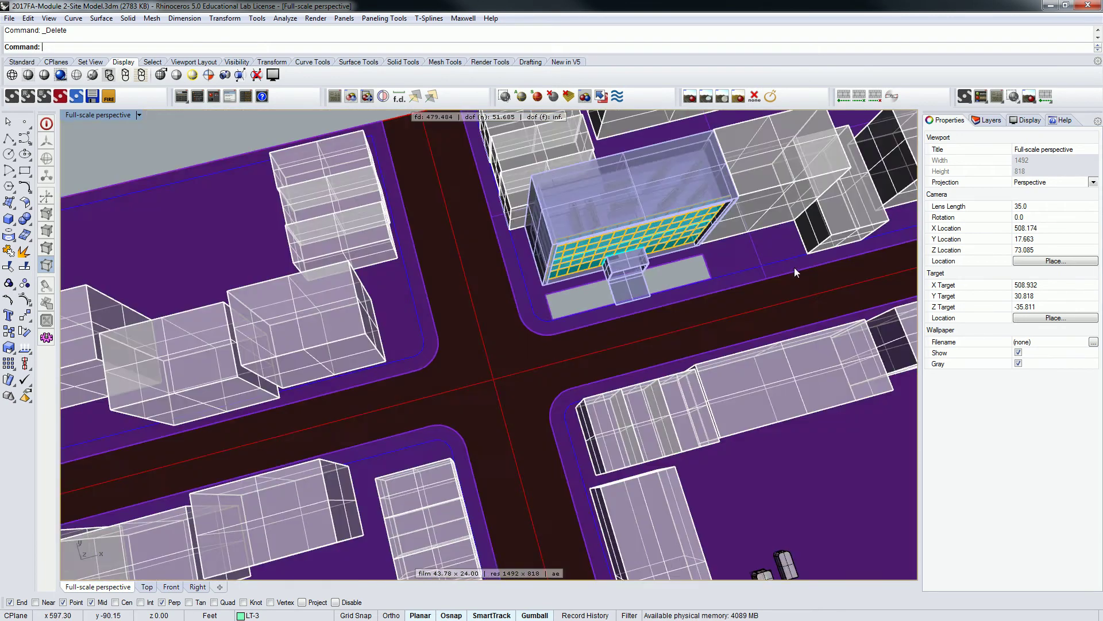
{"action": "right_click_drag", "start_coordinate": [794, 267], "coordinate": [758, 281]}
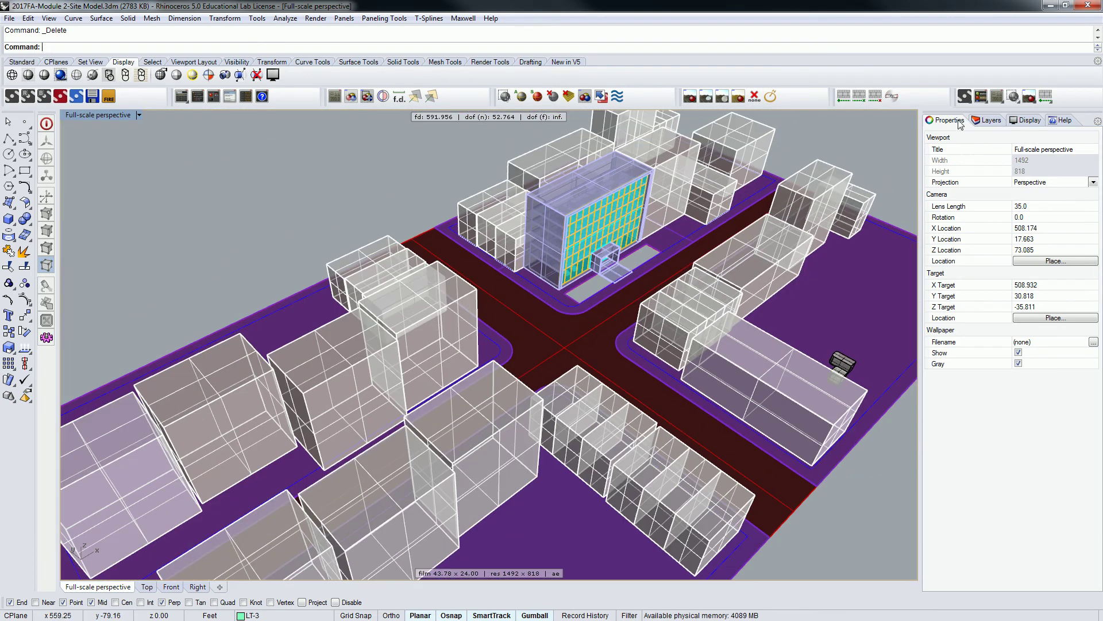
{"action": "left_click", "coordinate": [988, 120]}
{"action": "left_click", "coordinate": [956, 334], "text": "ctrl"}
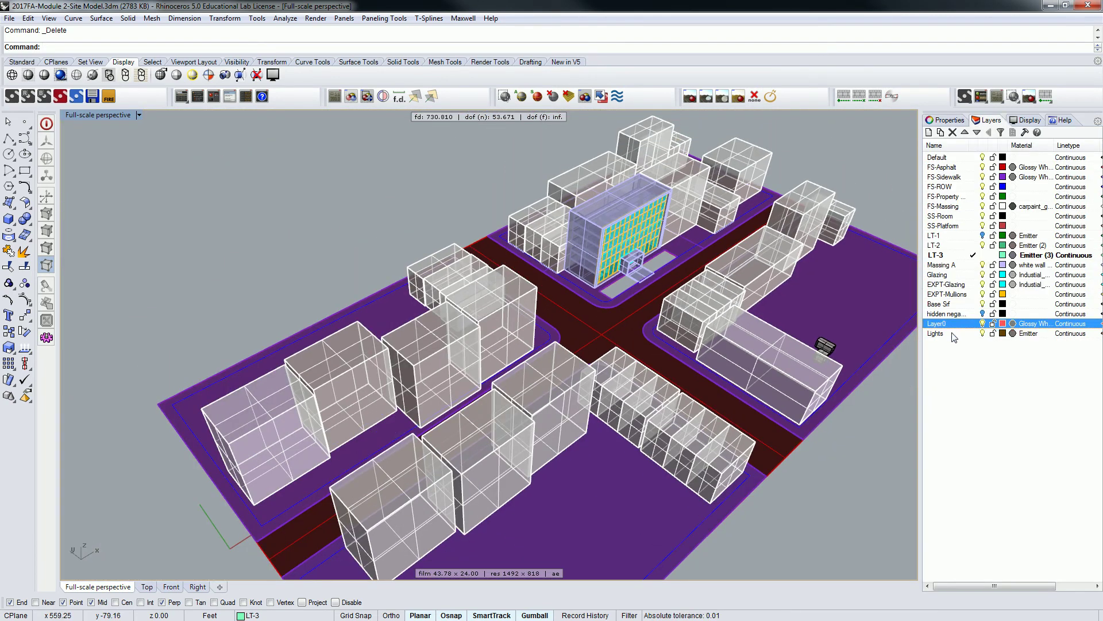
{"action": "left_click", "coordinate": [948, 334], "text": "ctrl"}
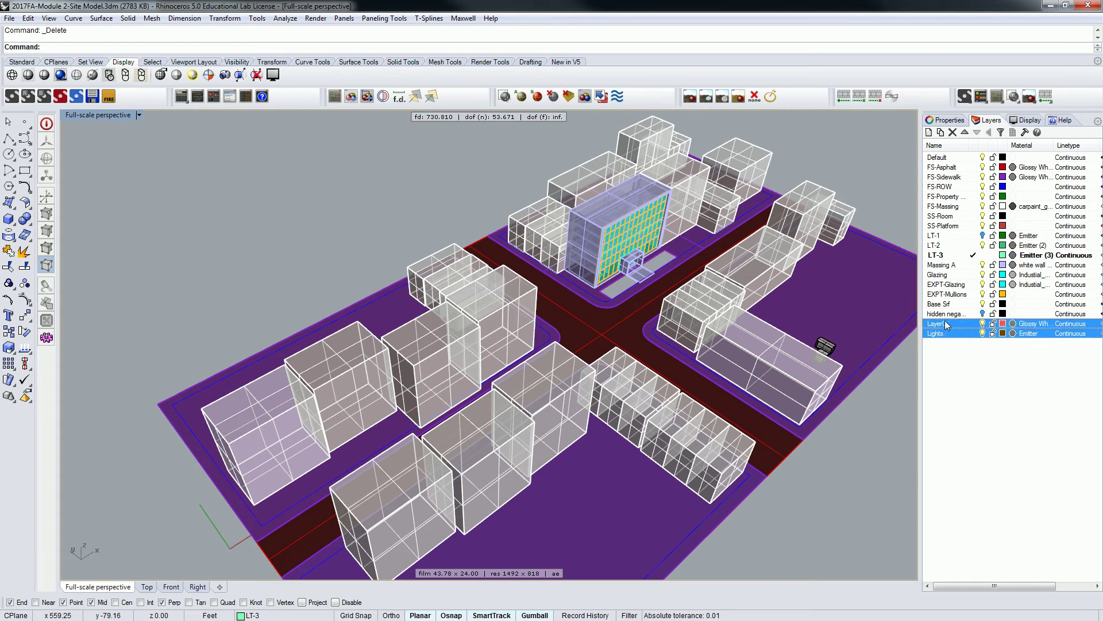
{"action": "right_click", "coordinate": [945, 322]}
{"action": "left_click", "coordinate": [997, 499]}
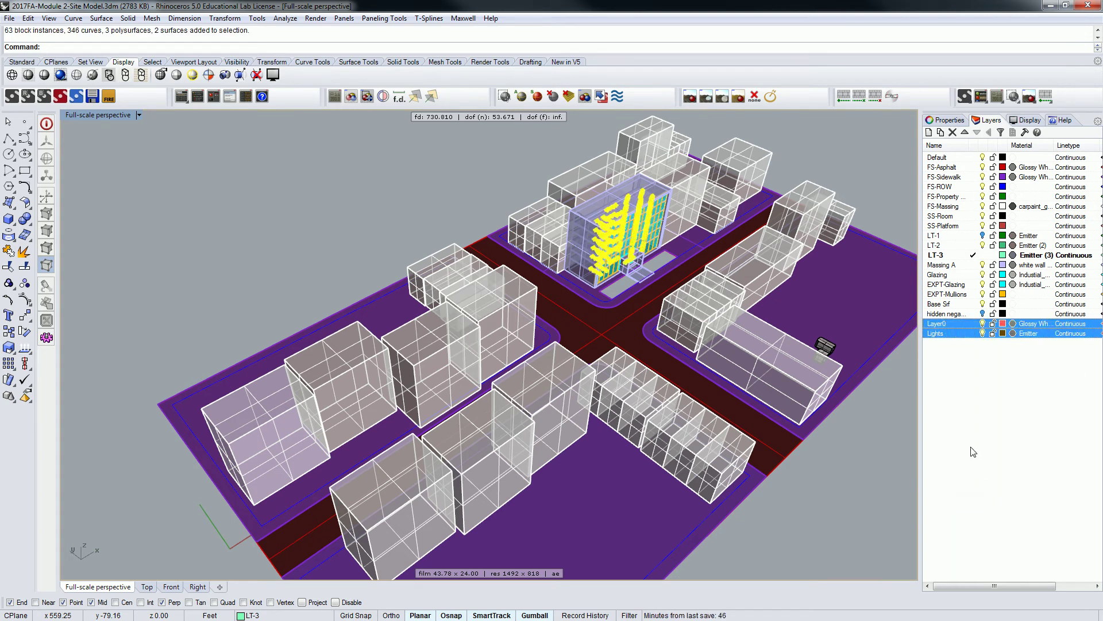
{"action": "key", "text": "Delete"}
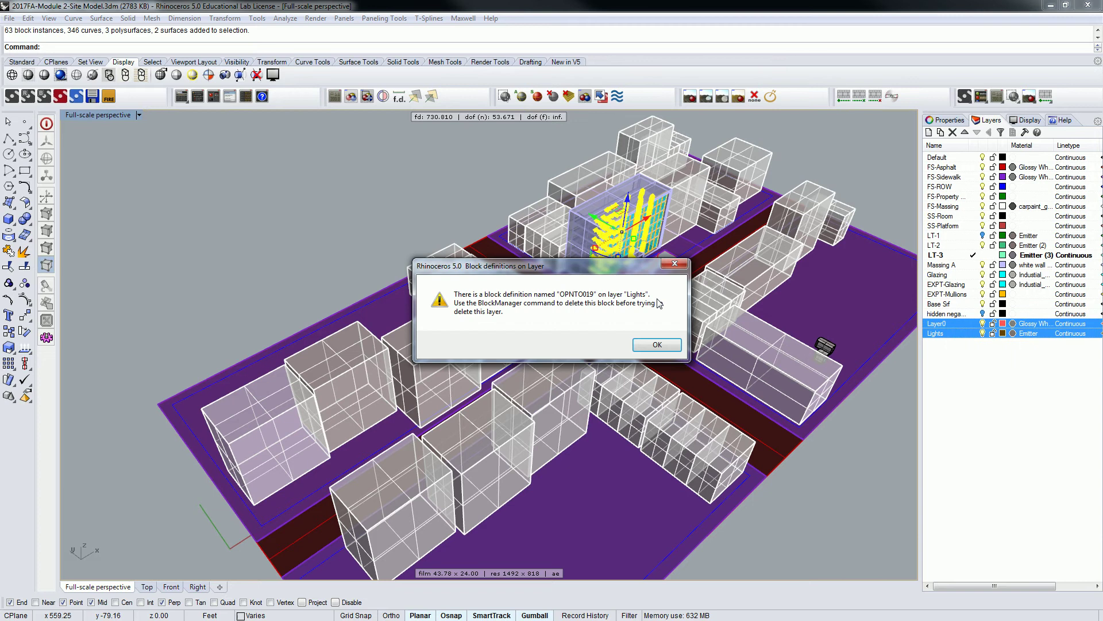
{"action": "left_click", "coordinate": [656, 345]}
{"action": "key", "text": "Delete"}
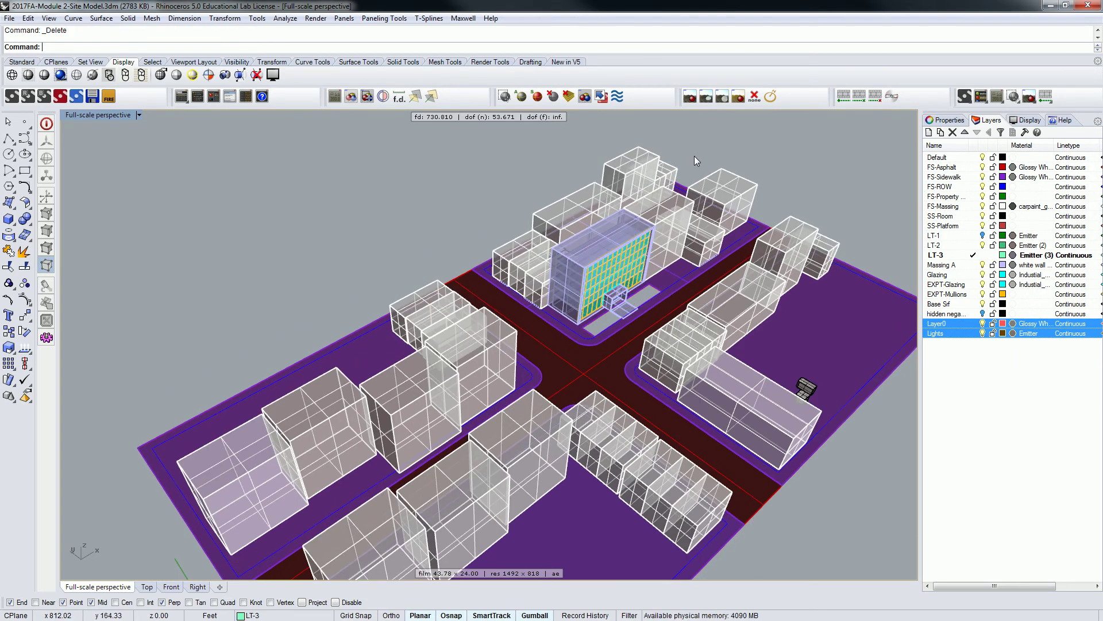
Import Desk with Lights - 3.skp into the site model
{"action": "left_click", "coordinate": [9, 19]}
{"action": "left_click", "coordinate": [40, 154]}
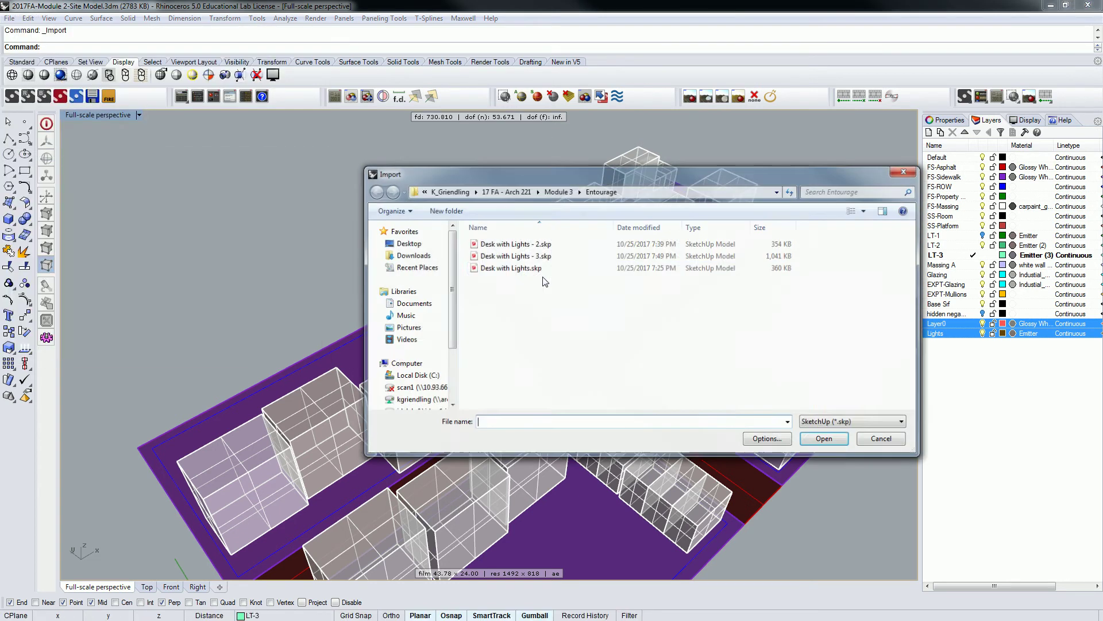
{"action": "left_click", "coordinate": [515, 255]}
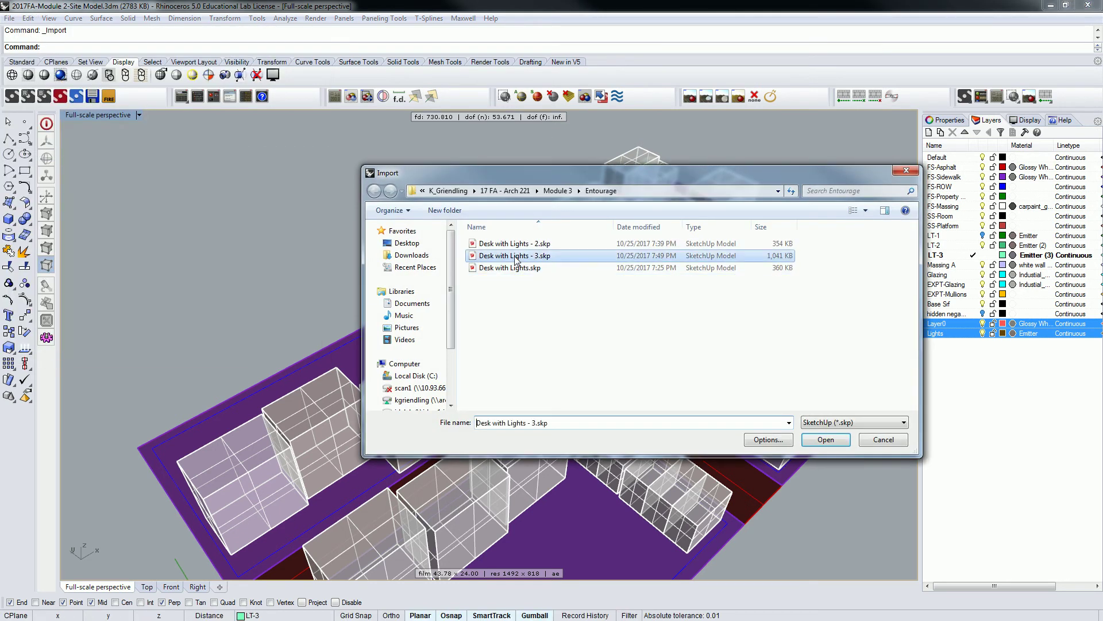
{"action": "left_click", "coordinate": [826, 440]}
{"action": "left_click", "coordinate": [506, 381]}
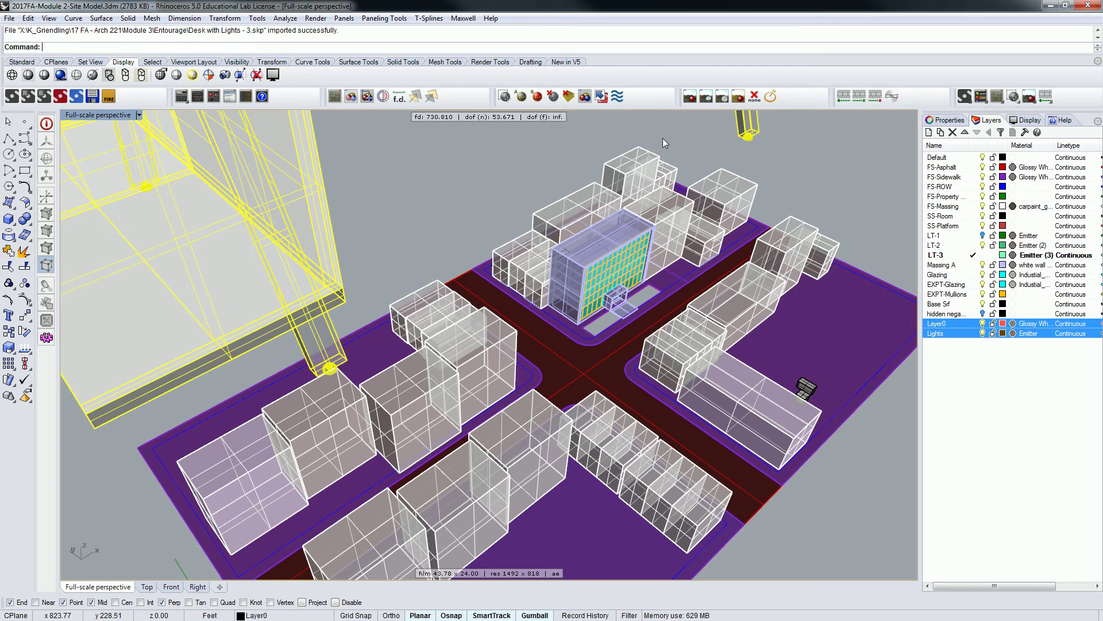
Scale the imported desk by 1/12 from a point near its end leg
{"action": "type", "text": "scale"}
{"action": "key", "text": "Return"}
{"action": "left_click", "coordinate": [348, 358]}
{"action": "type", "text": "1/12"}
{"action": "key", "text": "Return"}
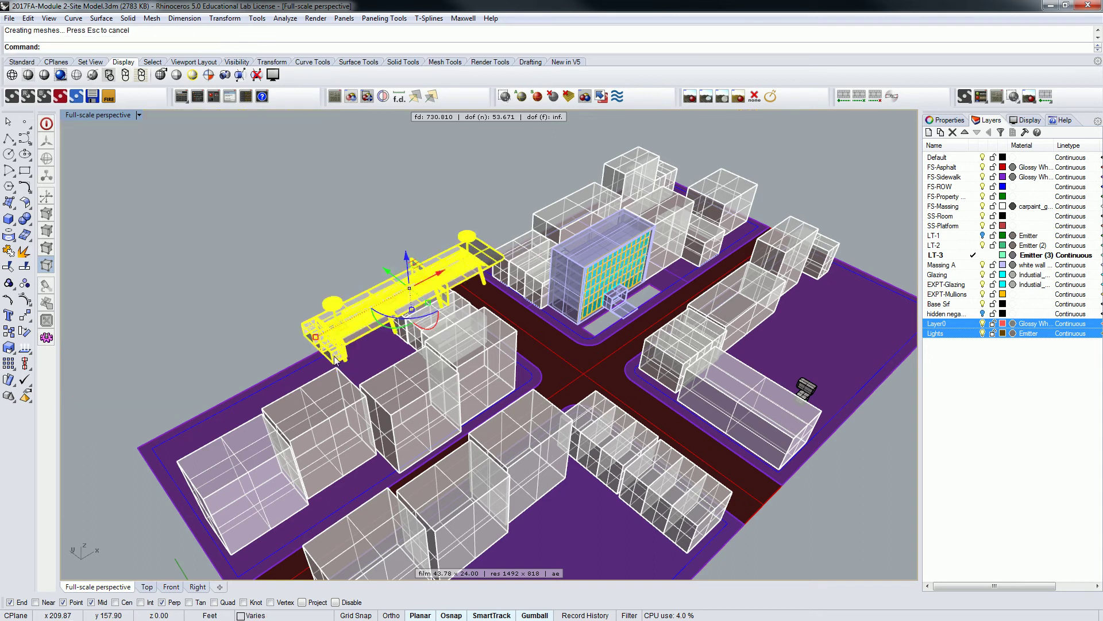
Scale the desk down by a factor of 1/12 a second time from the same end
{"action": "type", "text": "Scale"}
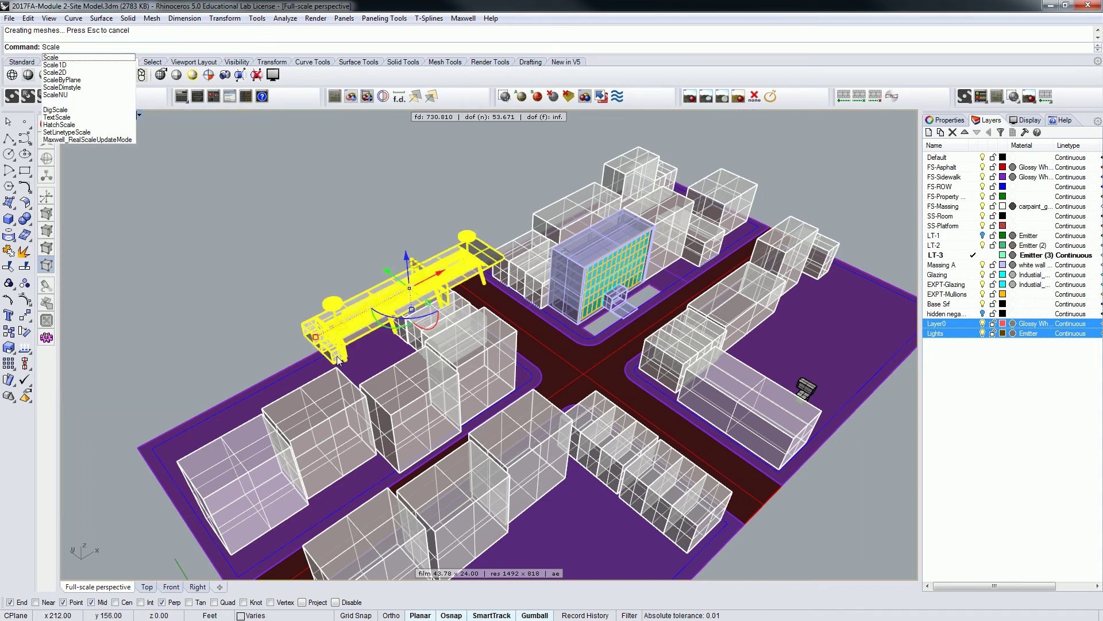
{"action": "key", "text": "Return"}
{"action": "left_click", "coordinate": [350, 354]}
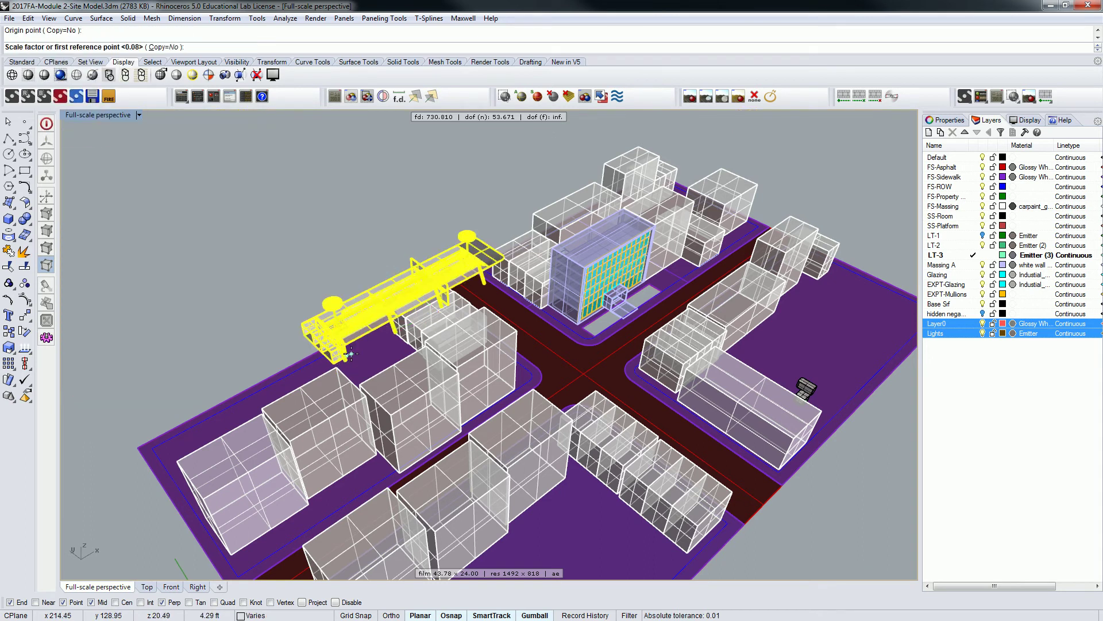
{"action": "type", "text": "1/12"}
{"action": "key", "text": "Return"}
Move the desk from its end leg to the outer corner of the building's entrance platform
{"action": "type", "text": "M"}
{"action": "key", "text": "Return"}
{"action": "left_click", "coordinate": [350, 352]}
{"action": "scroll", "coordinate": [638, 311], "scroll_direction": "up", "scroll_amount": 3}
{"action": "scroll", "coordinate": [649, 286], "scroll_direction": "up", "scroll_amount": 10}
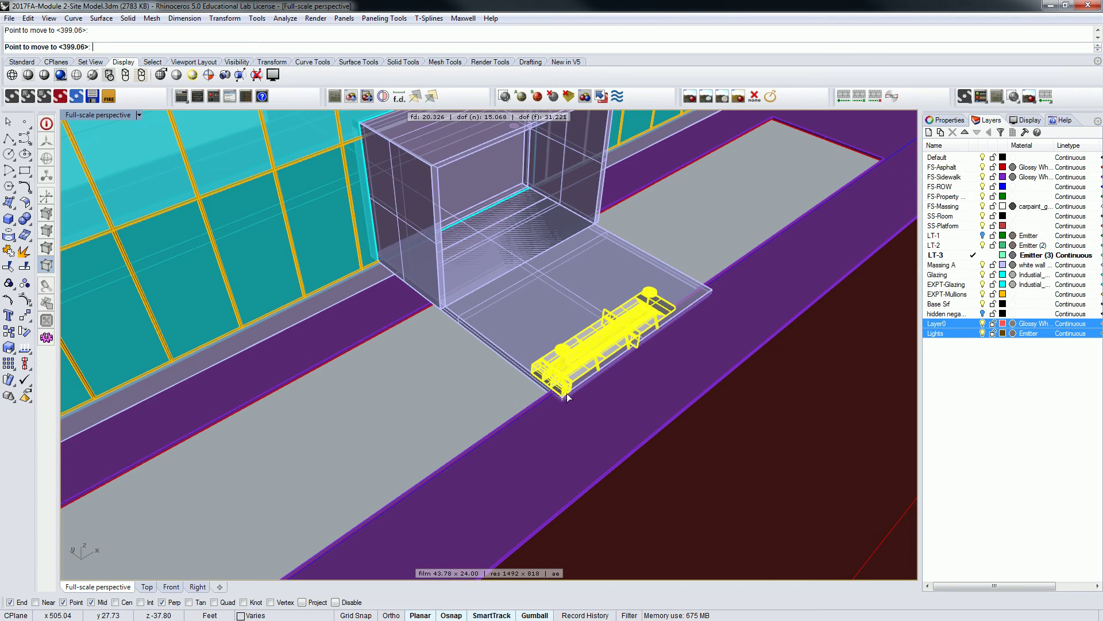
{"action": "left_click", "coordinate": [567, 393]}
Raise the desk vertically with the gumball so it stands on the entrance platform
{"action": "right_click_drag", "start_coordinate": [569, 391], "coordinate": [586, 328]}
{"action": "scroll", "coordinate": [592, 345], "scroll_direction": "up", "scroll_amount": 9}
{"action": "scroll", "coordinate": [661, 237], "scroll_direction": "down", "scroll_amount": 2}
{"action": "left_click_drag", "start_coordinate": [683, 182], "coordinate": [685, 147]}
{"action": "right_click_drag", "start_coordinate": [685, 147], "coordinate": [718, 237]}
Assign the selected desk's material by Layer, then check the materials of Layer0 and Lights and clear the layer selection
{"action": "left_click", "coordinate": [947, 119]}
{"action": "left_click", "coordinate": [950, 136]}
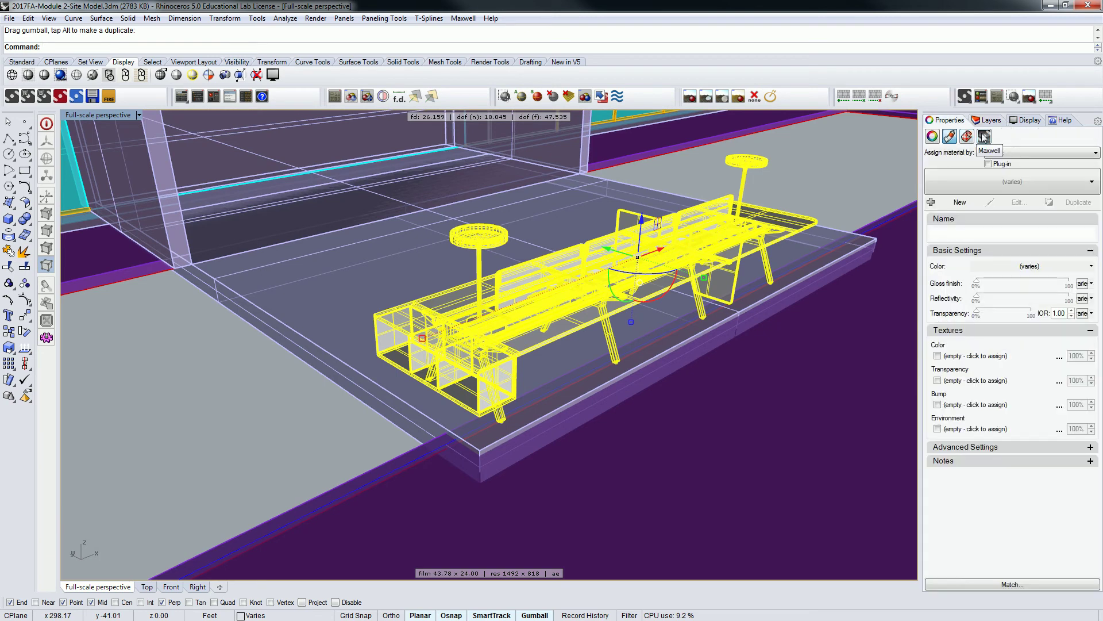
{"action": "left_click", "coordinate": [1023, 153]}
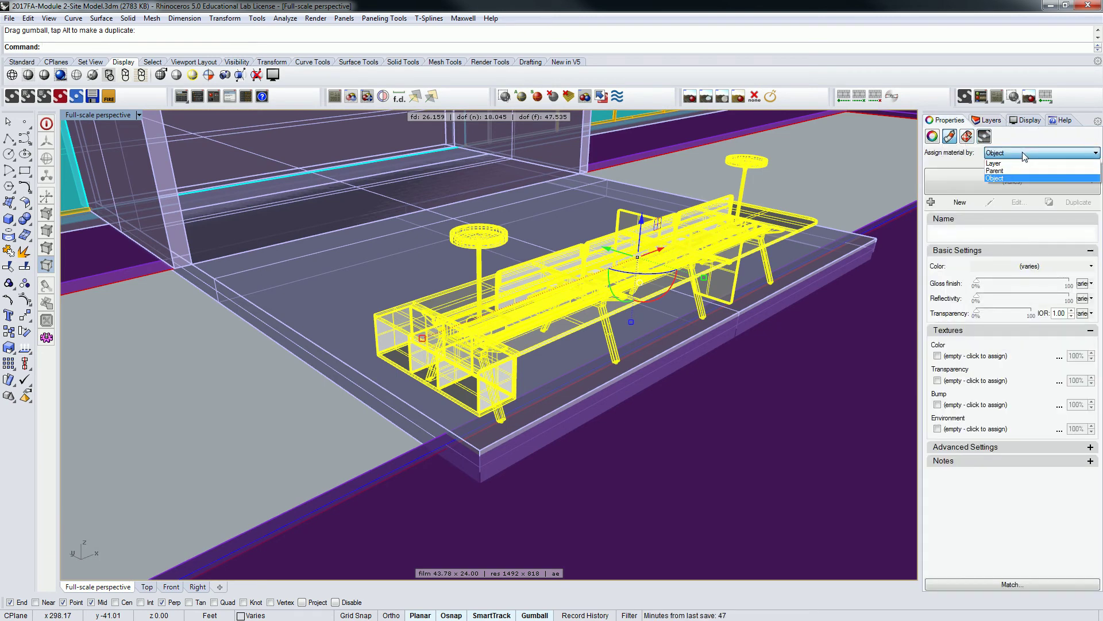
{"action": "left_click", "coordinate": [1009, 164]}
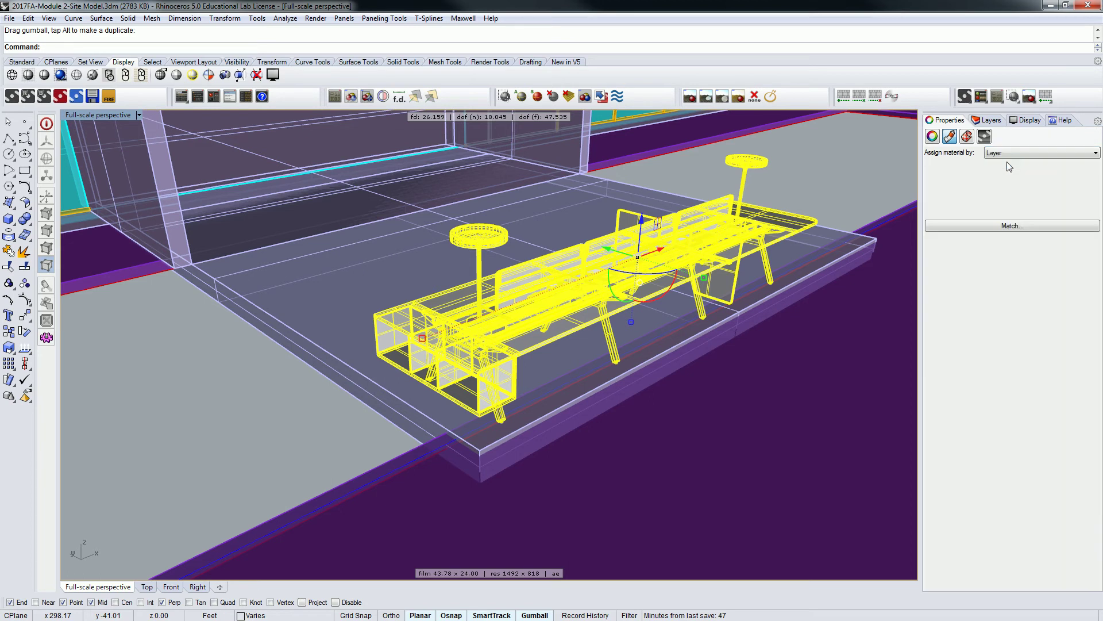
{"action": "left_click", "coordinate": [986, 120]}
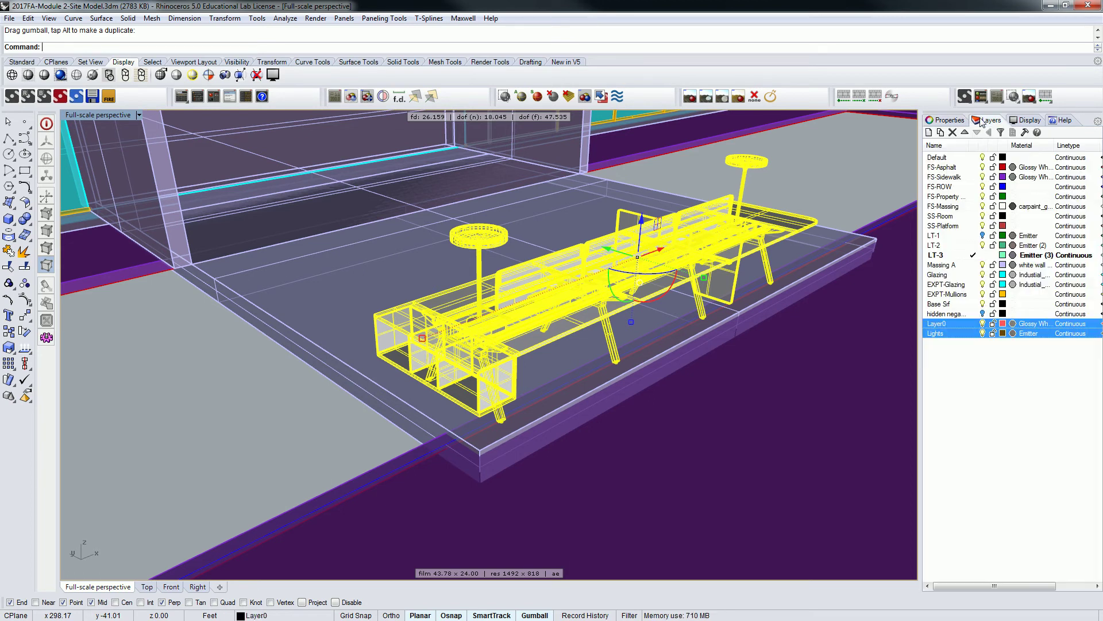
{"action": "left_click", "coordinate": [1033, 376]}
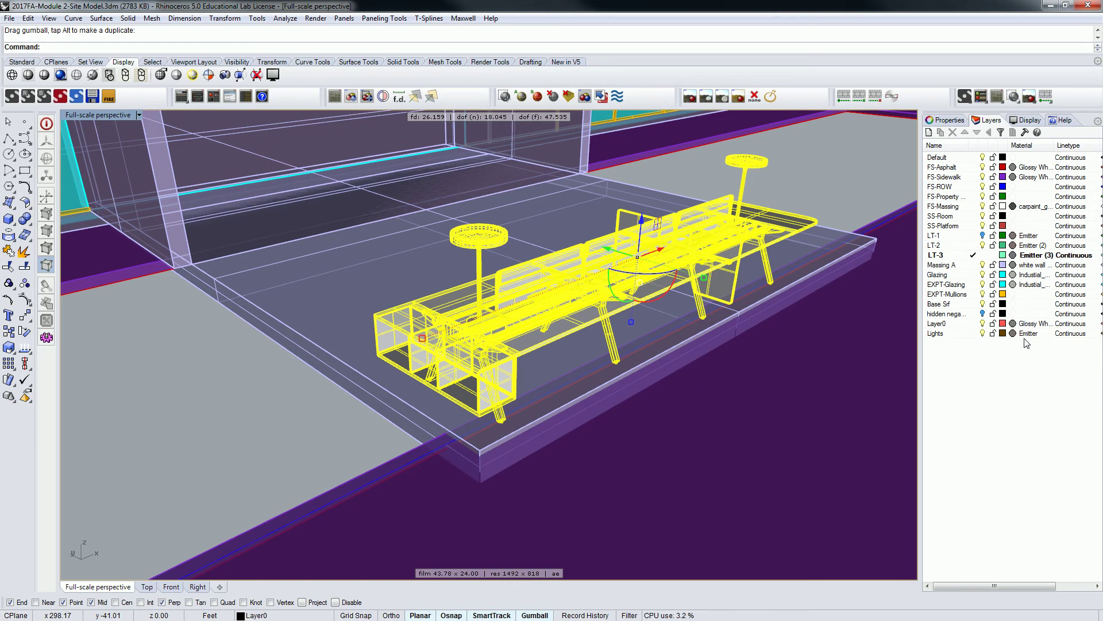
Select the far lamp's disc on the desk and check its material assignment
{"action": "left_click", "coordinate": [795, 172]}
{"action": "left_click", "coordinate": [742, 161]}
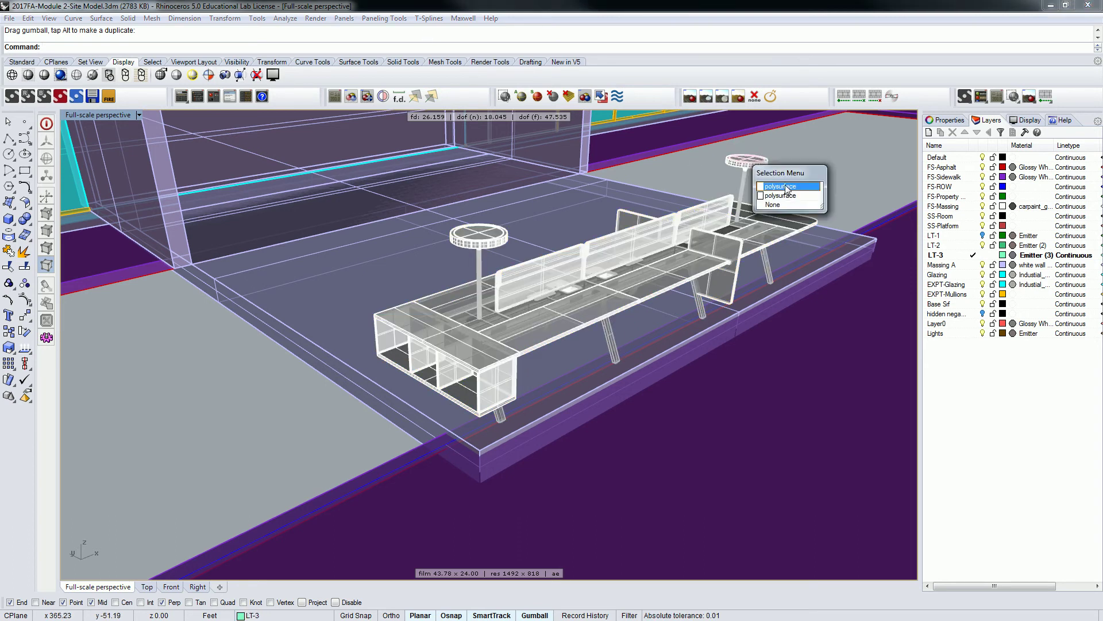
{"action": "left_click", "coordinate": [789, 186]}
{"action": "right_click_drag", "start_coordinate": [746, 163], "coordinate": [889, 143]}
{"action": "left_click", "coordinate": [948, 120]}
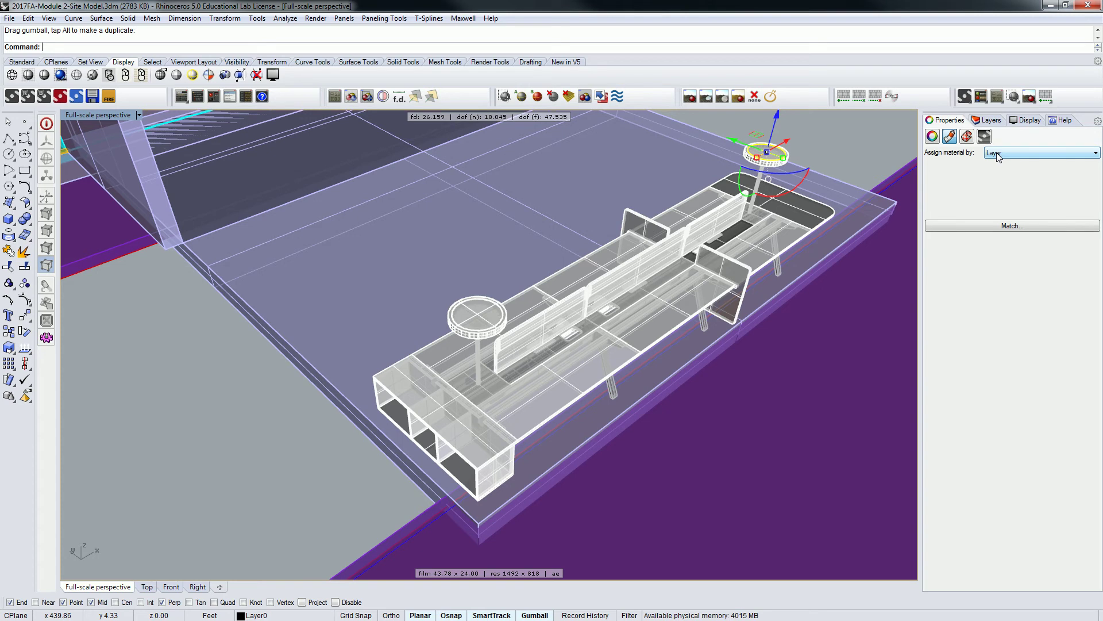
Check the material assignment of the desk's leg frame and privacy panel, leaving the setting as is and clearing the selection
{"action": "left_click", "coordinate": [687, 318]}
{"action": "left_click", "coordinate": [610, 357]}
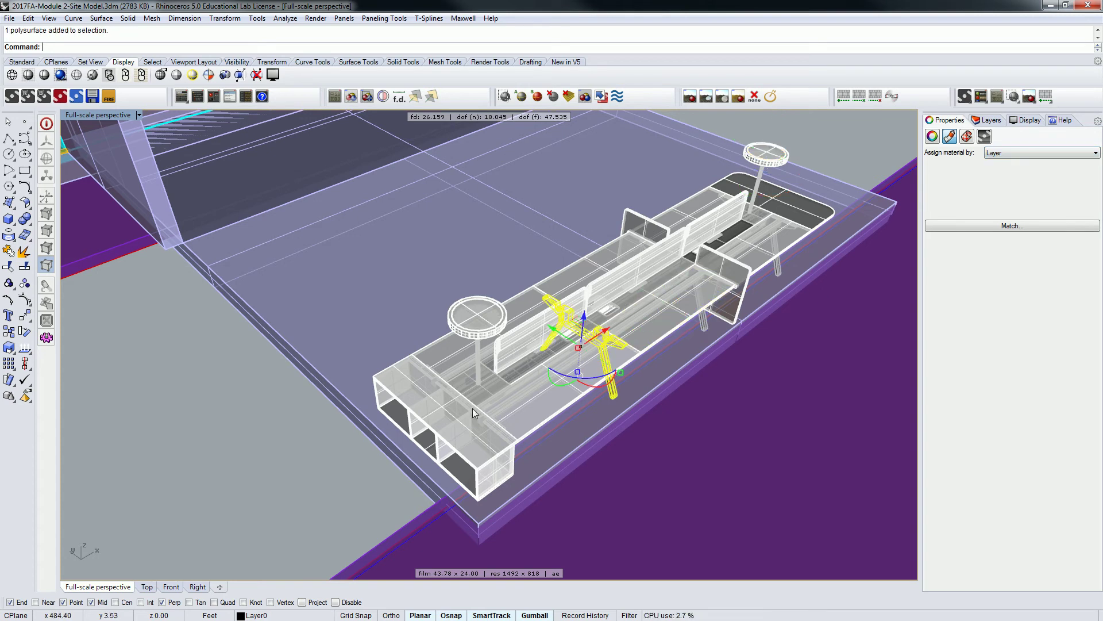
{"action": "left_click", "coordinate": [473, 408]}
{"action": "left_click", "coordinate": [866, 162]}
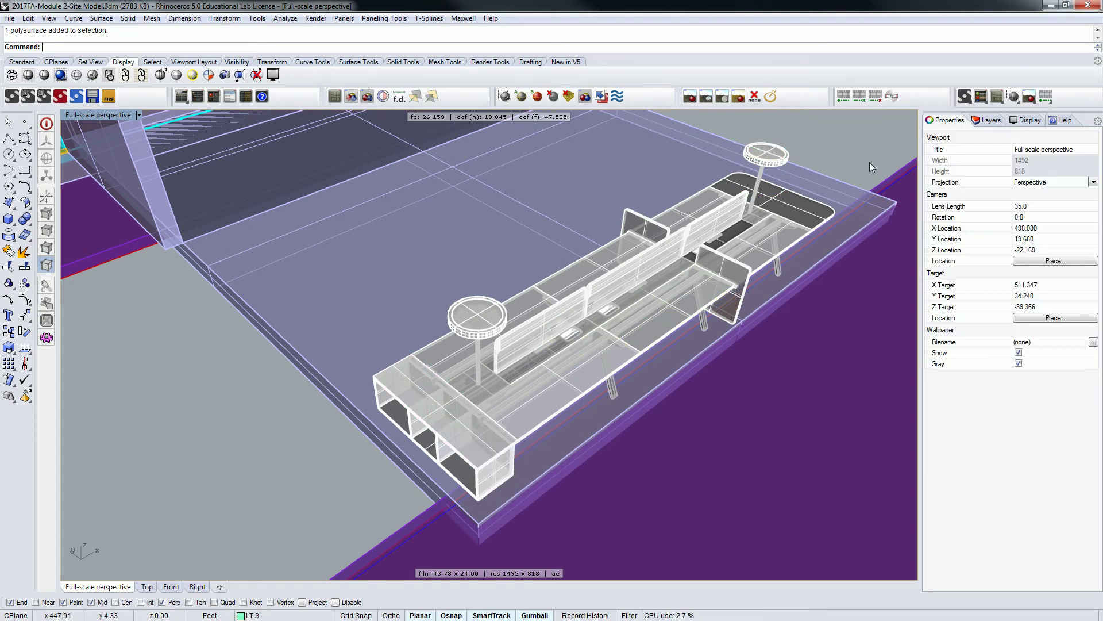
{"action": "left_click", "coordinate": [746, 266]}
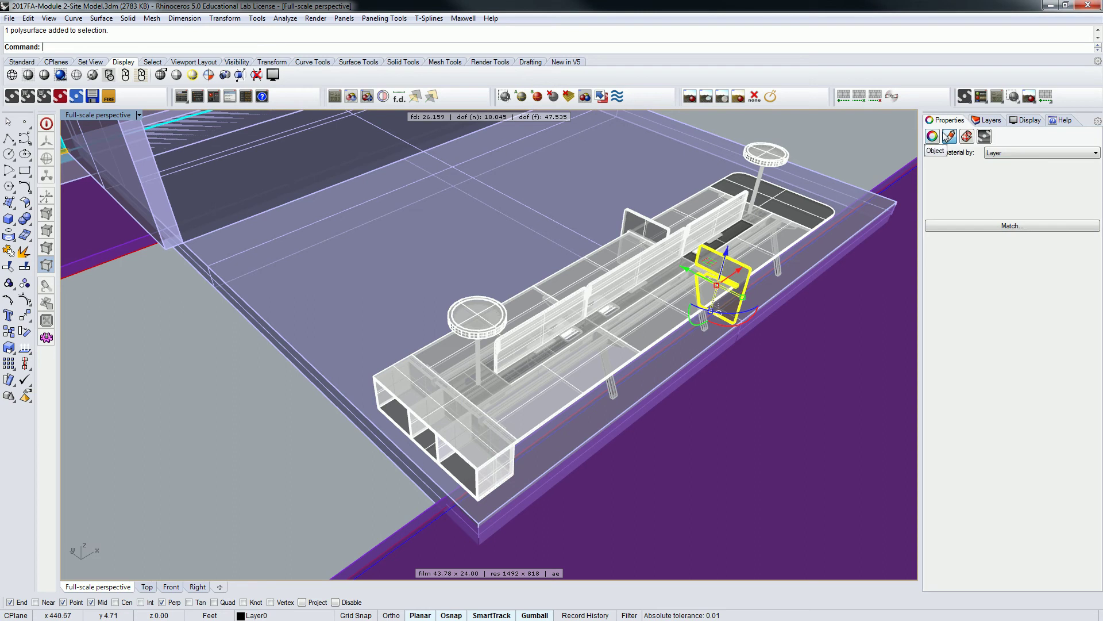
{"action": "left_click", "coordinate": [1006, 154]}
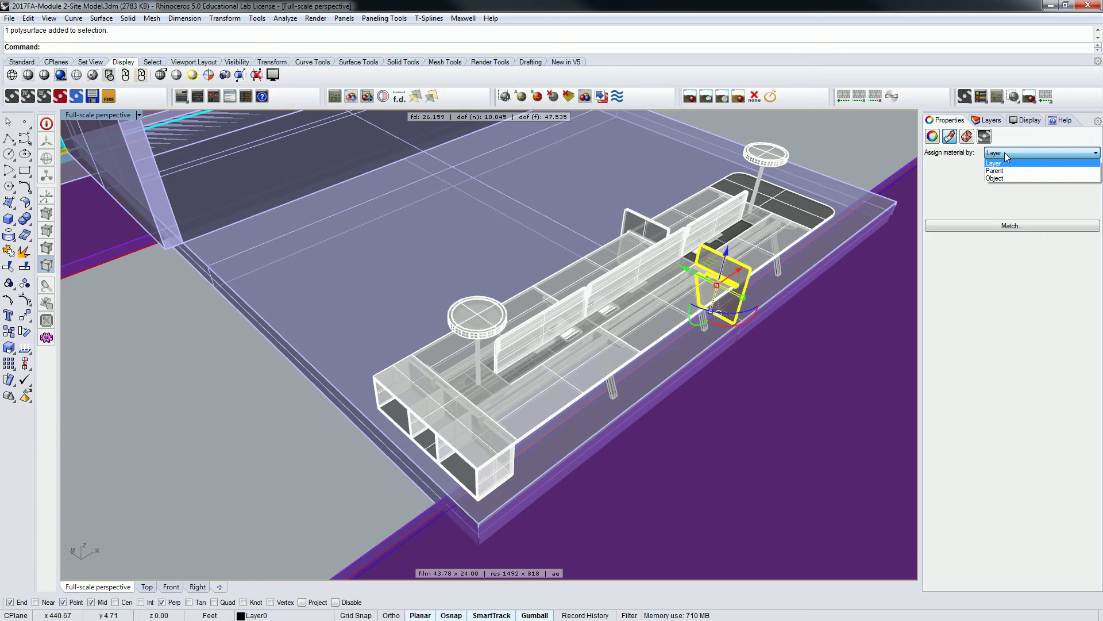
{"action": "left_click", "coordinate": [815, 163]}
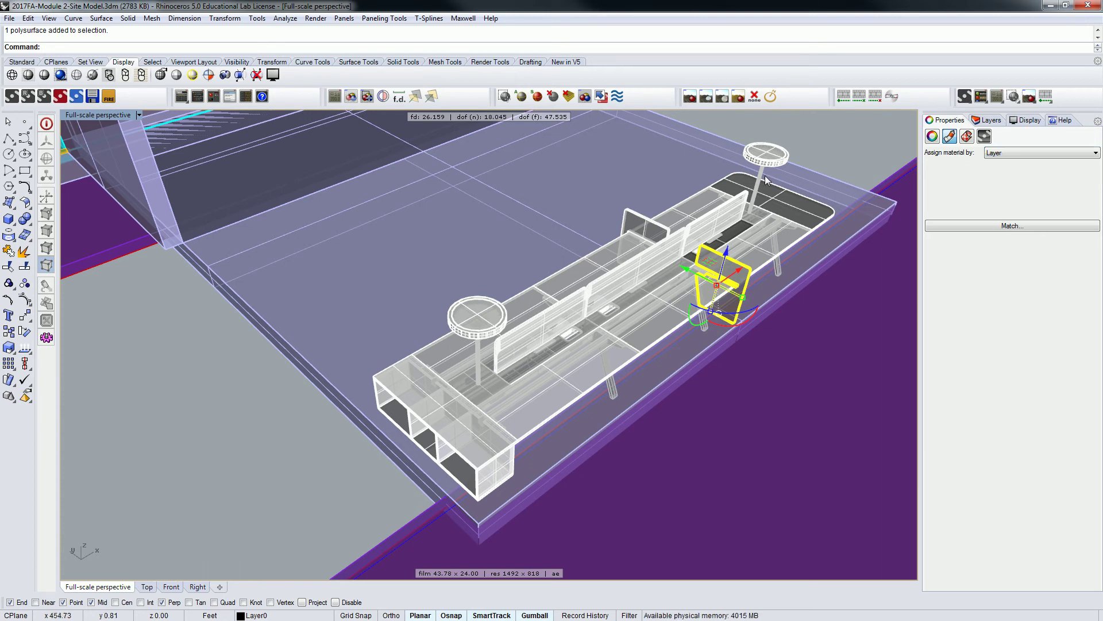
{"action": "left_click", "coordinate": [830, 157]}
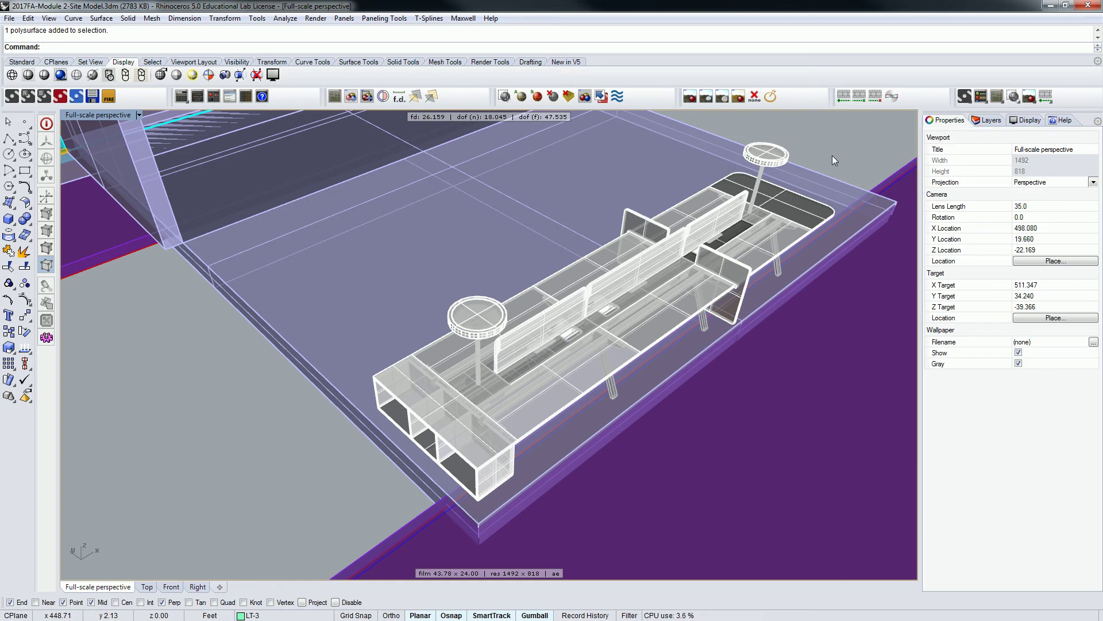
Check the surface direction of the near lamp head's lower surface with the Dir command
{"action": "scroll", "coordinate": [498, 316], "scroll_direction": "up", "scroll_amount": 5}
{"action": "middle_click", "coordinate": [513, 368]}
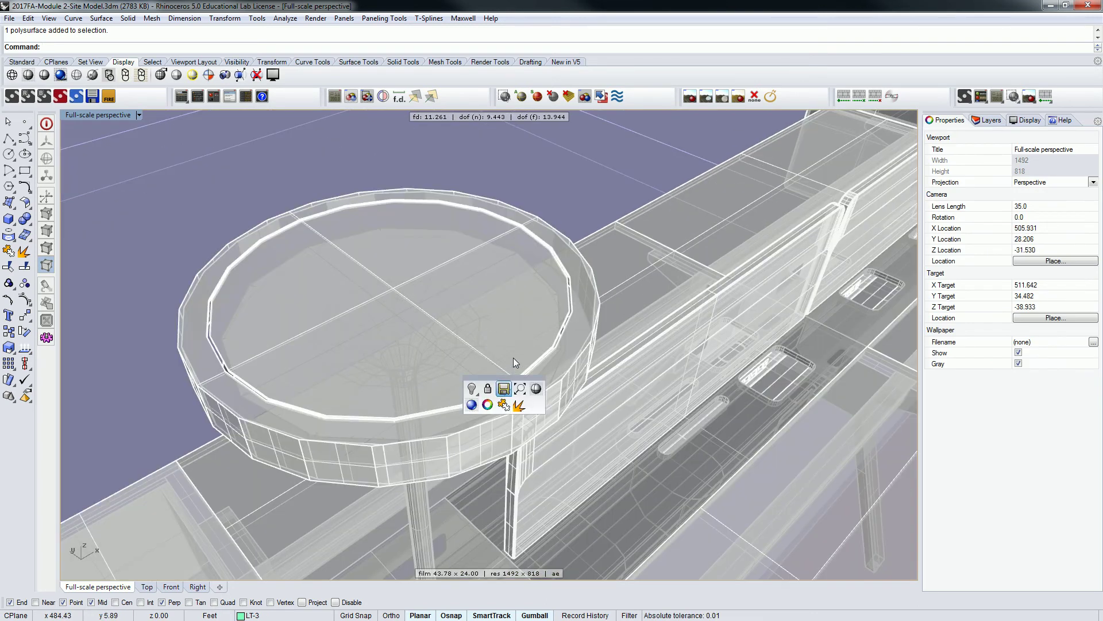
{"action": "right_click_drag", "start_coordinate": [546, 399], "coordinate": [546, 256]}
{"action": "left_click", "coordinate": [442, 293]}
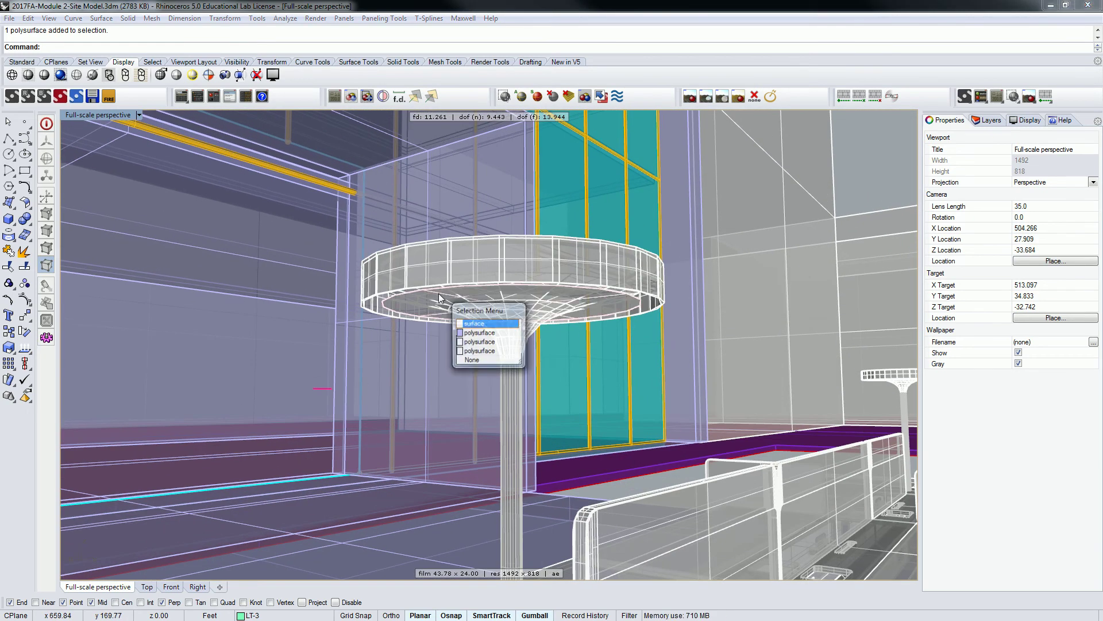
{"action": "left_click", "coordinate": [477, 330]}
{"action": "right_click_drag", "start_coordinate": [472, 253], "coordinate": [570, 367]}
{"action": "left_click", "coordinate": [26, 349]}
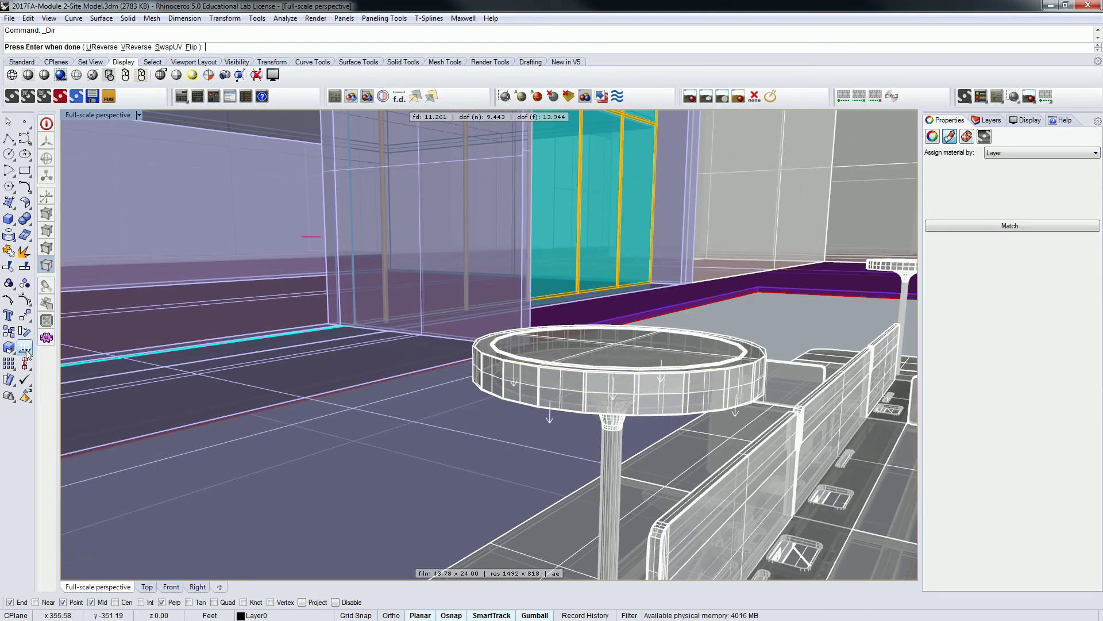
{"action": "key", "text": "Return"}
Select the round inset disc in the top of the near lamp head and check its surface directions
{"action": "left_click", "coordinate": [590, 341]}
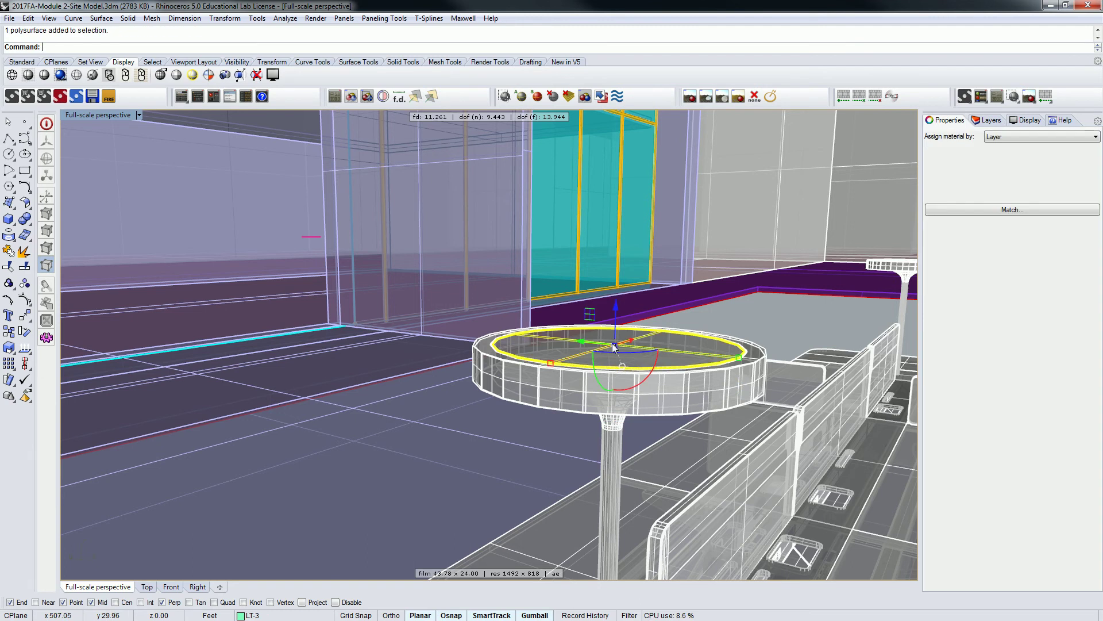
{"action": "scroll", "coordinate": [614, 348], "scroll_direction": "up", "scroll_amount": 5}
{"action": "right_click_drag", "start_coordinate": [766, 368], "coordinate": [764, 359]}
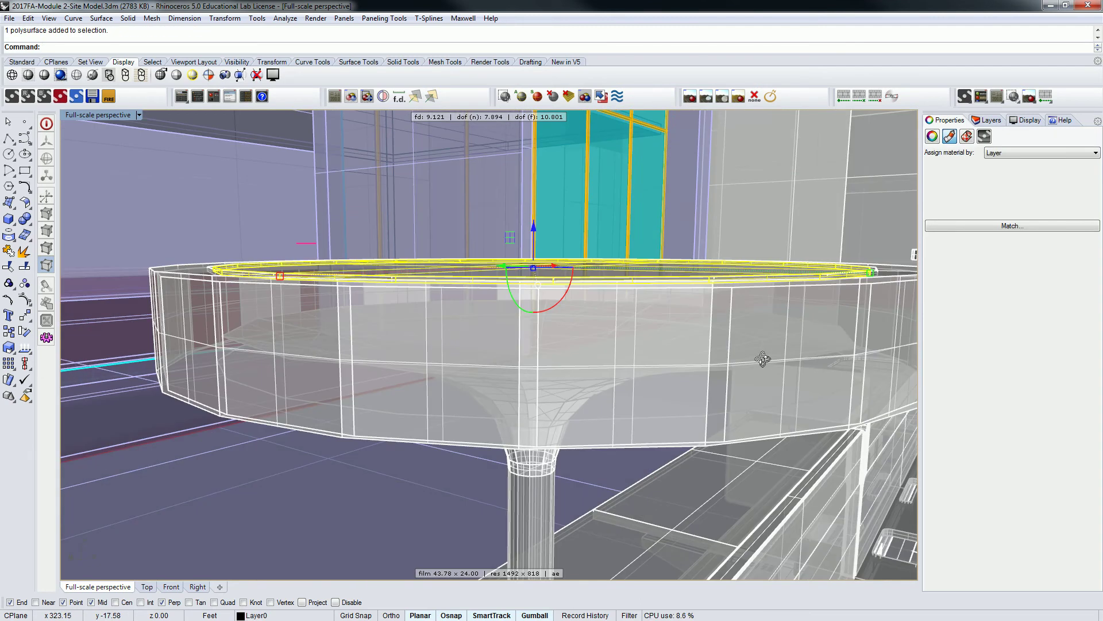
{"action": "key", "text": "Home"}
{"action": "right_click_drag", "start_coordinate": [628, 291], "coordinate": [660, 299]}
{"action": "right_click_drag", "start_coordinate": [690, 389], "coordinate": [664, 347], "text": "shift"}
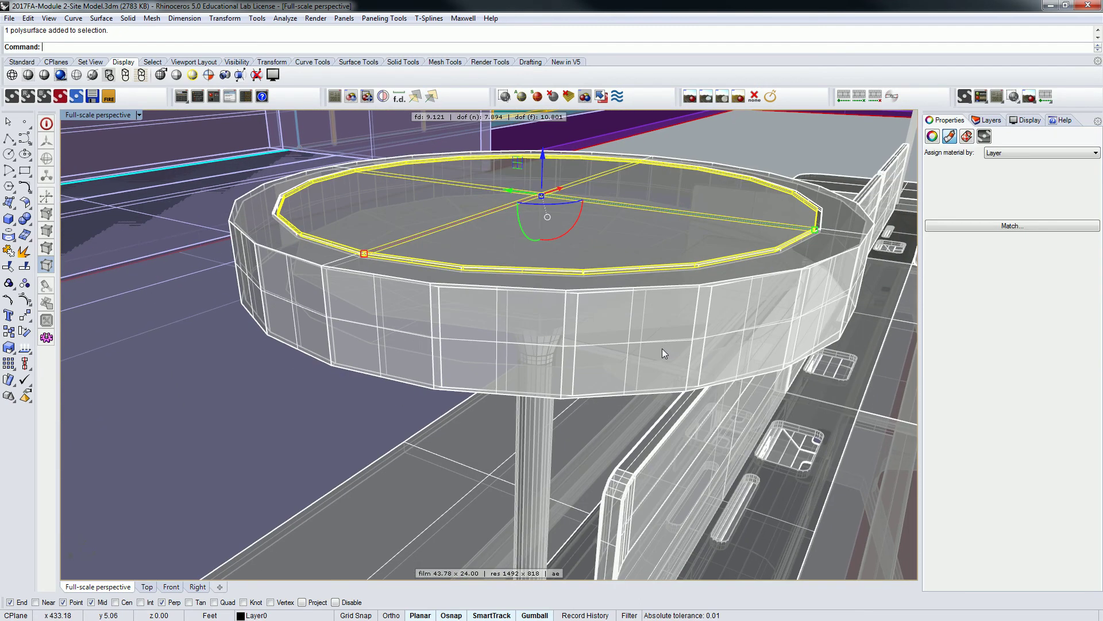
{"action": "key", "text": "Escape"}
{"action": "left_click", "coordinate": [547, 189]}
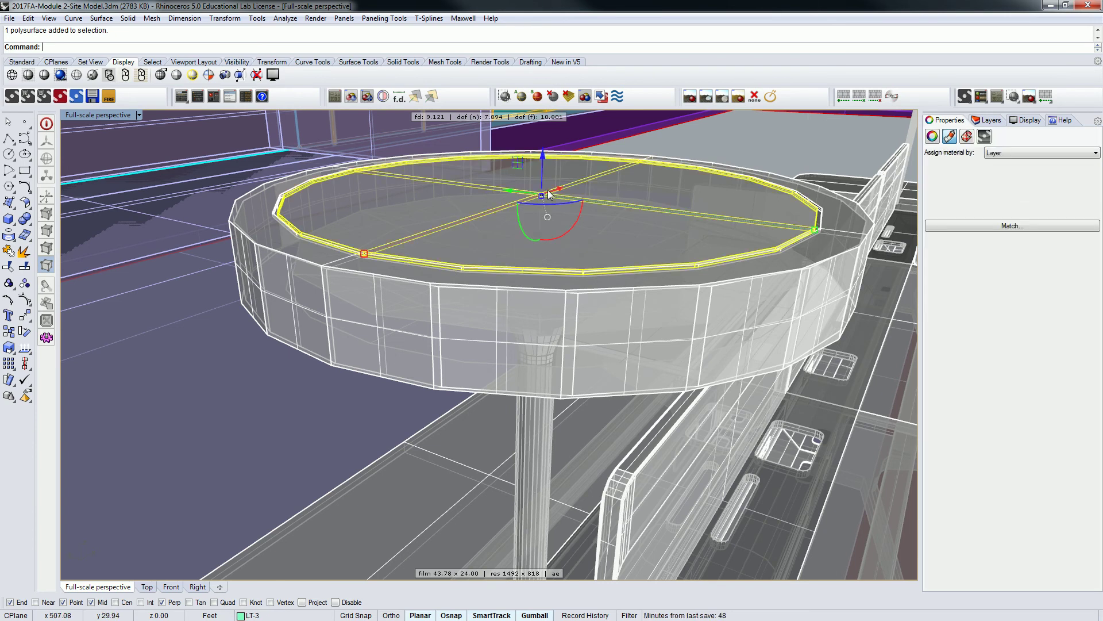
{"action": "left_click", "coordinate": [26, 348]}
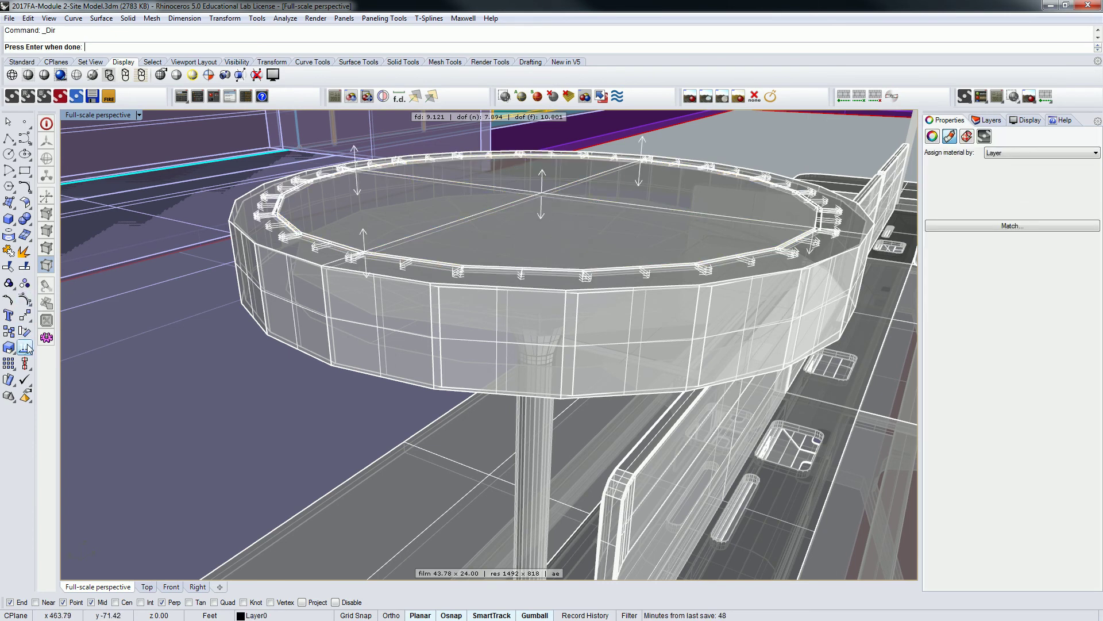
{"action": "key", "text": "Return"}
{"action": "key", "text": "Escape"}
Examine the overlapping surfaces of the near lamp head by selecting its individual parts, then clear the selection
{"action": "right_click_drag", "start_coordinate": [681, 236], "coordinate": [681, 287], "text": "shift"}
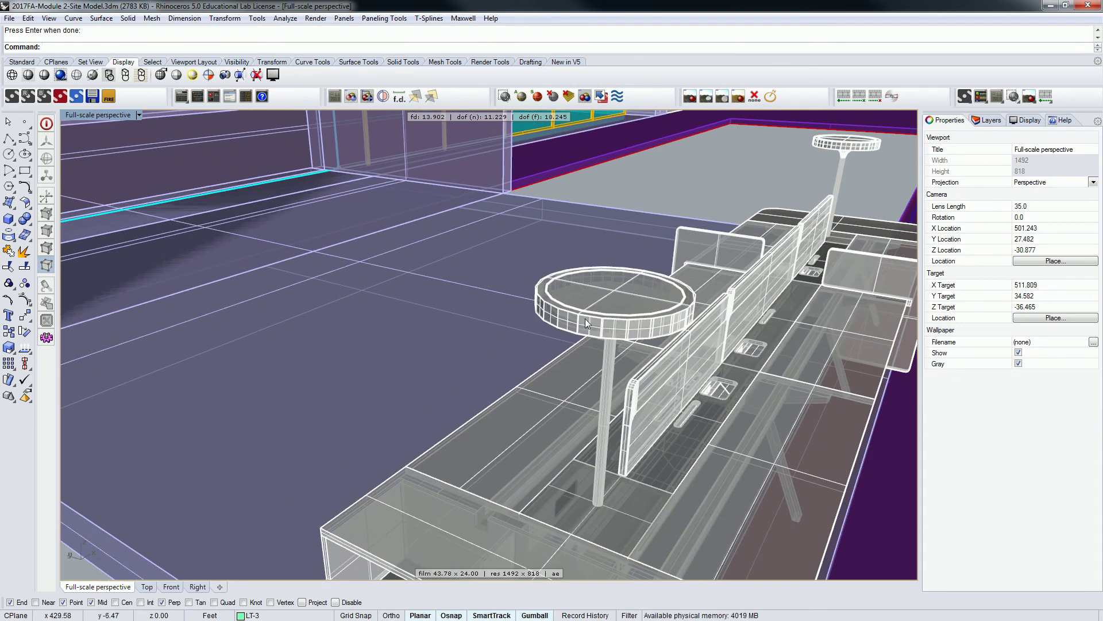
{"action": "scroll", "coordinate": [639, 292], "scroll_direction": "up", "scroll_amount": 4}
{"action": "left_click", "coordinate": [625, 298]}
{"action": "key", "text": "Escape"}
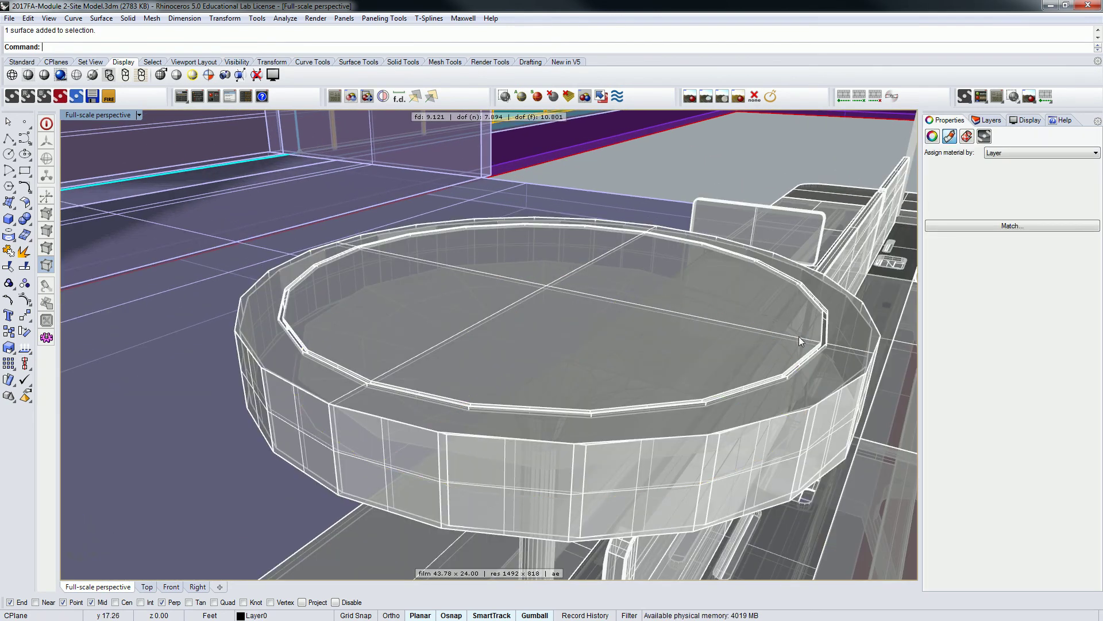
{"action": "left_click", "coordinate": [815, 336]}
{"action": "left_click", "coordinate": [771, 334]}
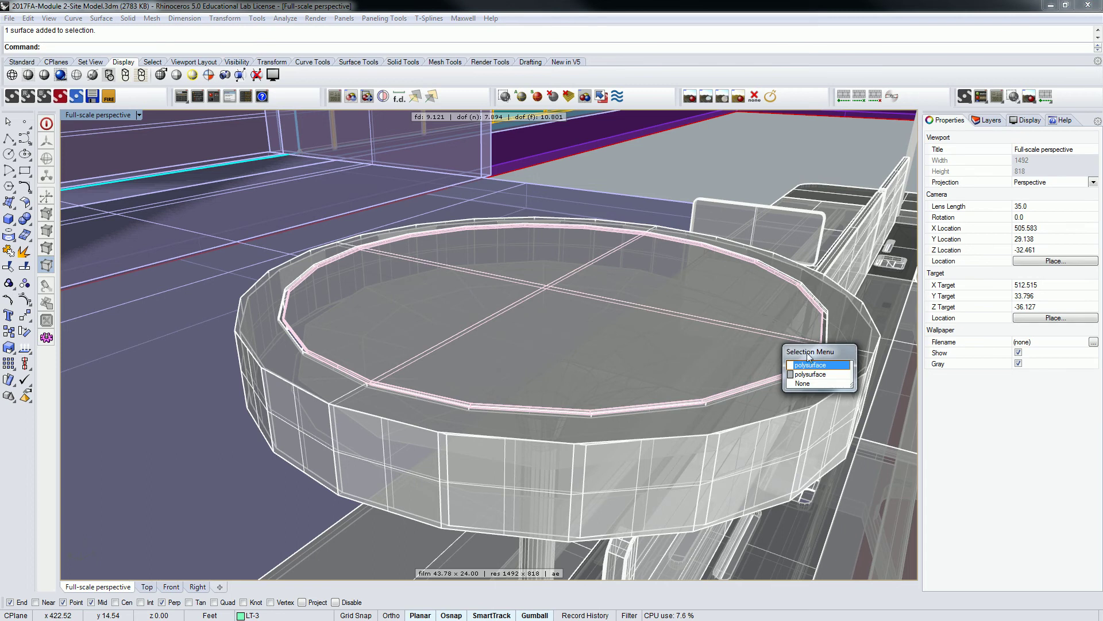
{"action": "key", "text": "Escape"}
{"action": "scroll", "coordinate": [679, 304], "scroll_direction": "down", "scroll_amount": 14}
{"action": "right_click_drag", "start_coordinate": [722, 288], "coordinate": [652, 321], "text": "shift"}
{"action": "scroll", "coordinate": [652, 320], "scroll_direction": "up", "scroll_amount": 3}
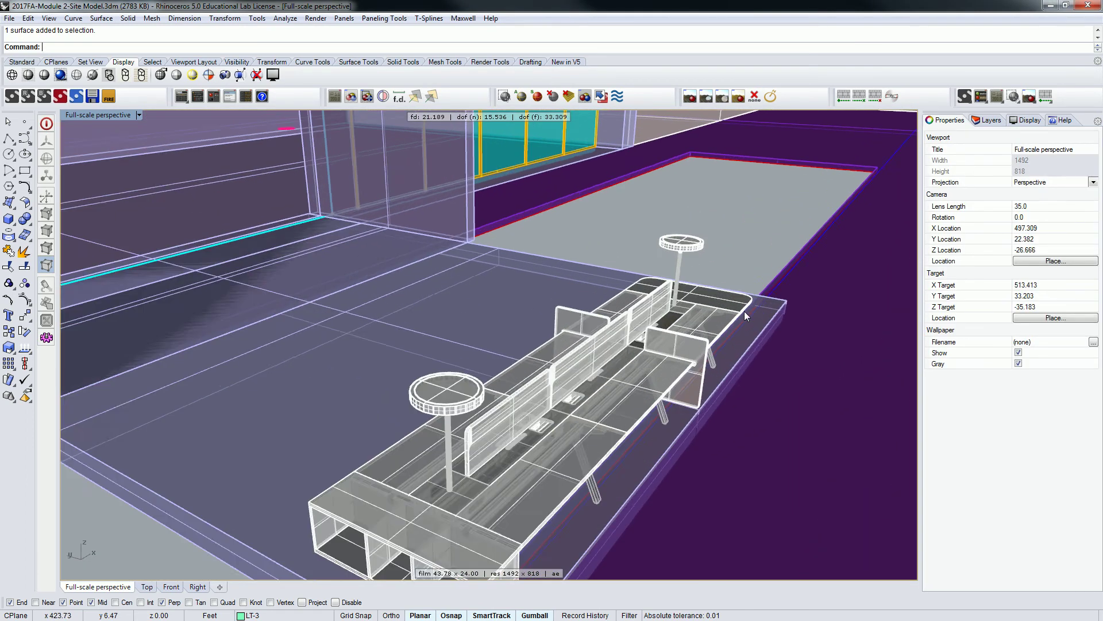
Select the whole desk with its lamps and group it
{"action": "right_click_drag", "start_coordinate": [743, 277], "coordinate": [631, 355]}
{"action": "left_click_drag", "start_coordinate": [225, 326], "coordinate": [732, 556]}
{"action": "type", "text": "Group"}
{"action": "key", "text": "Return"}
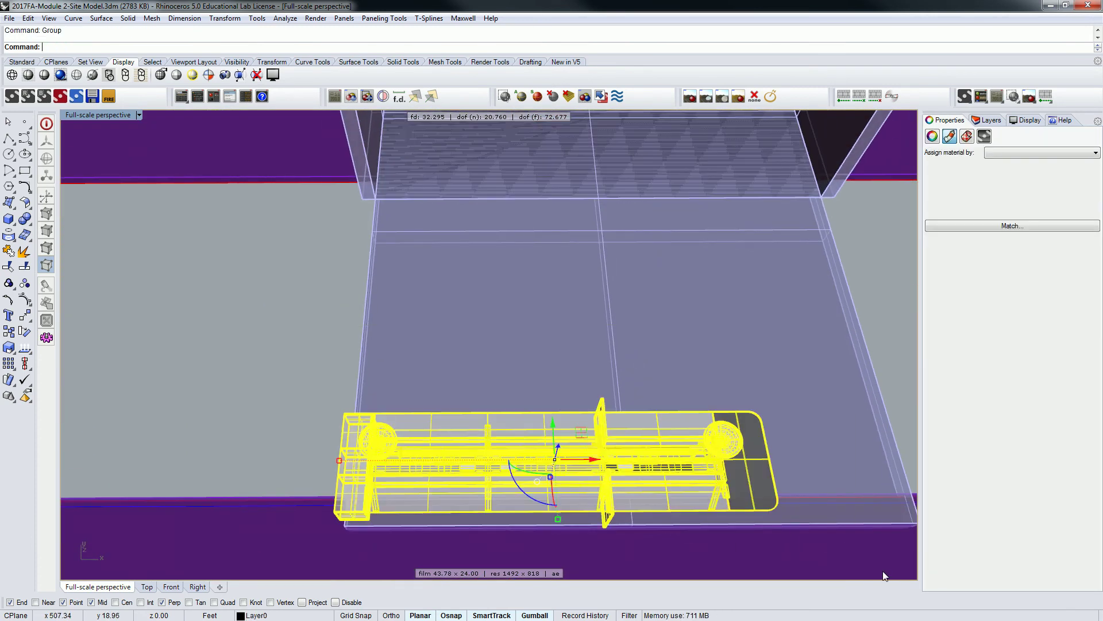
Move the grouped desk with the gumball from the entrance platform into the room inside the building
{"action": "scroll", "coordinate": [618, 321], "scroll_direction": "down", "scroll_amount": 6}
{"action": "right_click_drag", "start_coordinate": [575, 399], "coordinate": [653, 359]}
{"action": "left_click_drag", "start_coordinate": [617, 399], "coordinate": [759, 211]}
{"action": "right_click_drag", "start_coordinate": [681, 225], "coordinate": [684, 217]}
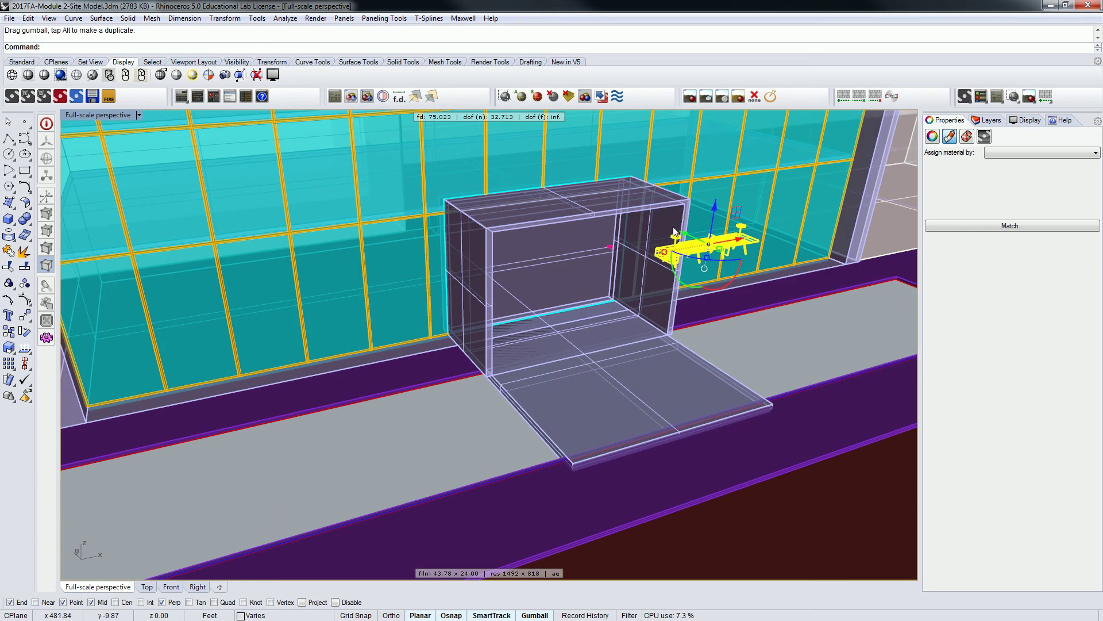
{"action": "scroll", "coordinate": [682, 218], "scroll_direction": "up", "scroll_amount": 7}
{"action": "left_click_drag", "start_coordinate": [827, 244], "coordinate": [471, 312]}
{"action": "right_click_drag", "start_coordinate": [492, 339], "coordinate": [526, 288]}
{"action": "right_click_drag", "start_coordinate": [610, 330], "coordinate": [802, 142], "text": "shift"}
{"action": "scroll", "coordinate": [528, 333], "scroll_direction": "up", "scroll_amount": 3}
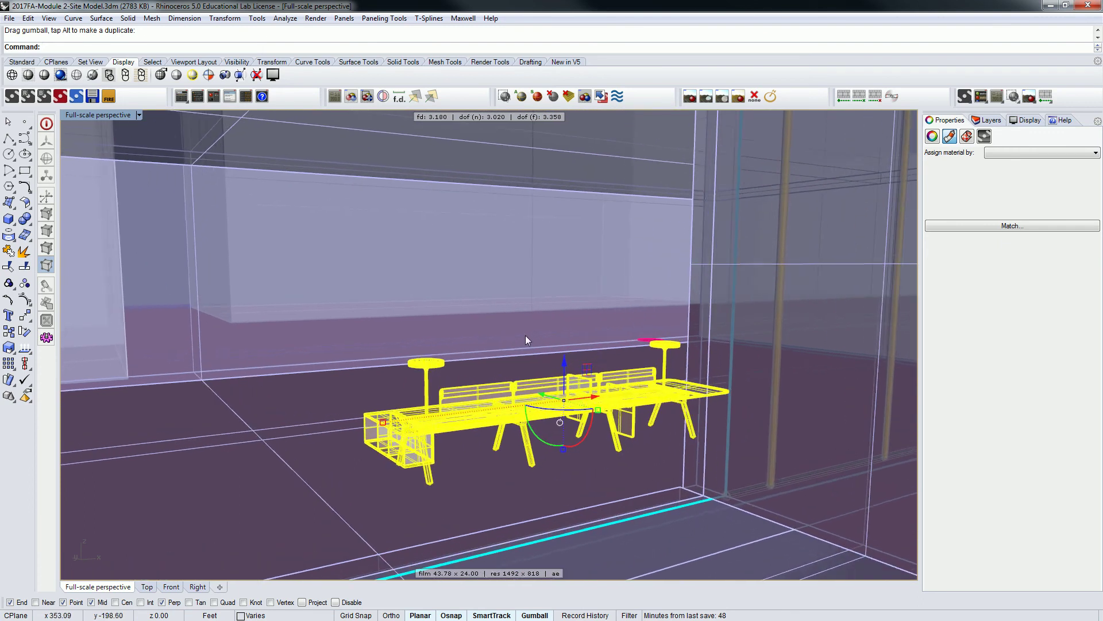
Render the perspective view of the desk inside the room in Maxwell, overwriting the existing MXS, MXI and image files
{"action": "type", "text": "ZS"}
{"action": "key", "text": "Return"}
{"action": "right_click_drag", "start_coordinate": [492, 395], "coordinate": [540, 350]}
{"action": "scroll", "coordinate": [540, 351], "scroll_direction": "down", "scroll_amount": 4}
{"action": "right_click_drag", "start_coordinate": [568, 299], "coordinate": [517, 357], "text": "shift"}
{"action": "scroll", "coordinate": [481, 388], "scroll_direction": "up", "scroll_amount": 4}
{"action": "scroll", "coordinate": [481, 387], "scroll_direction": "down", "scroll_amount": 1}
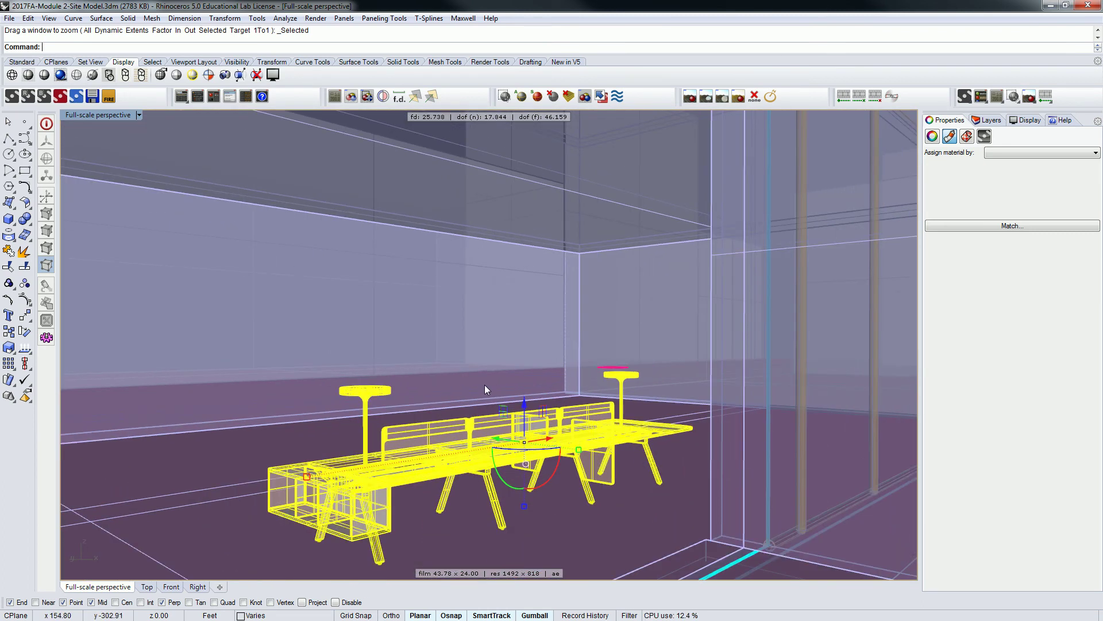
{"action": "left_click", "coordinate": [316, 17]}
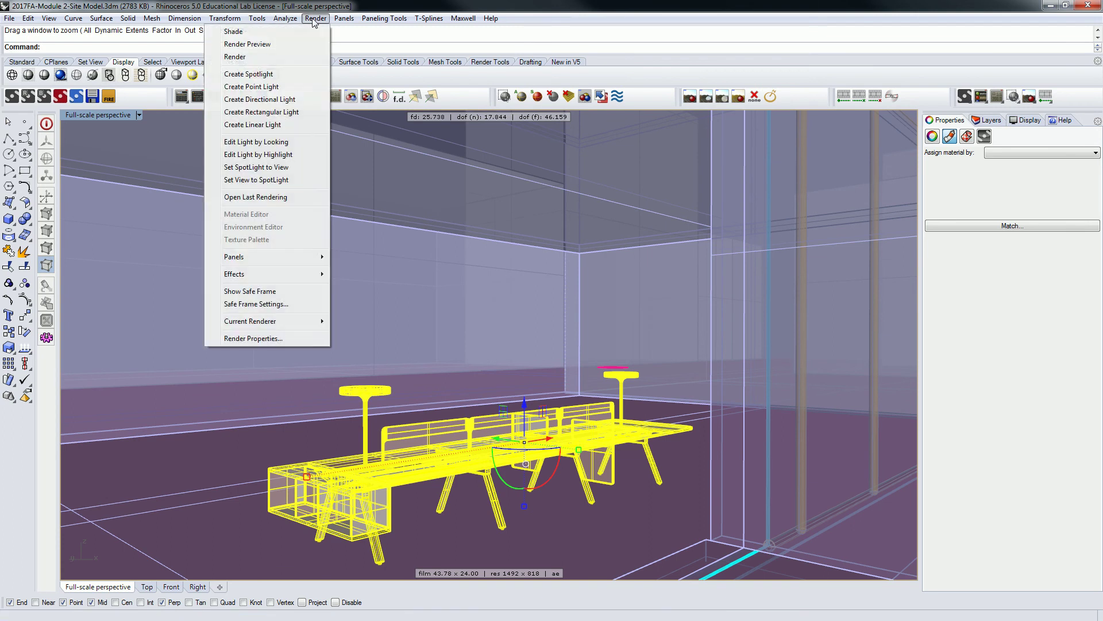
{"action": "left_click", "coordinate": [305, 71]}
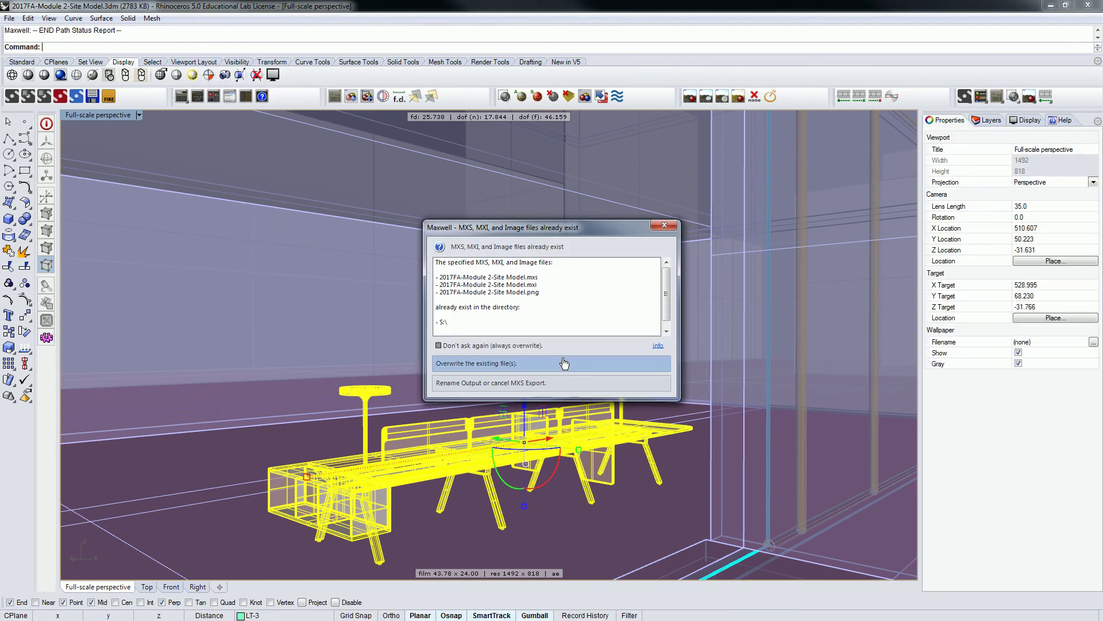
{"action": "left_click", "coordinate": [560, 363]}
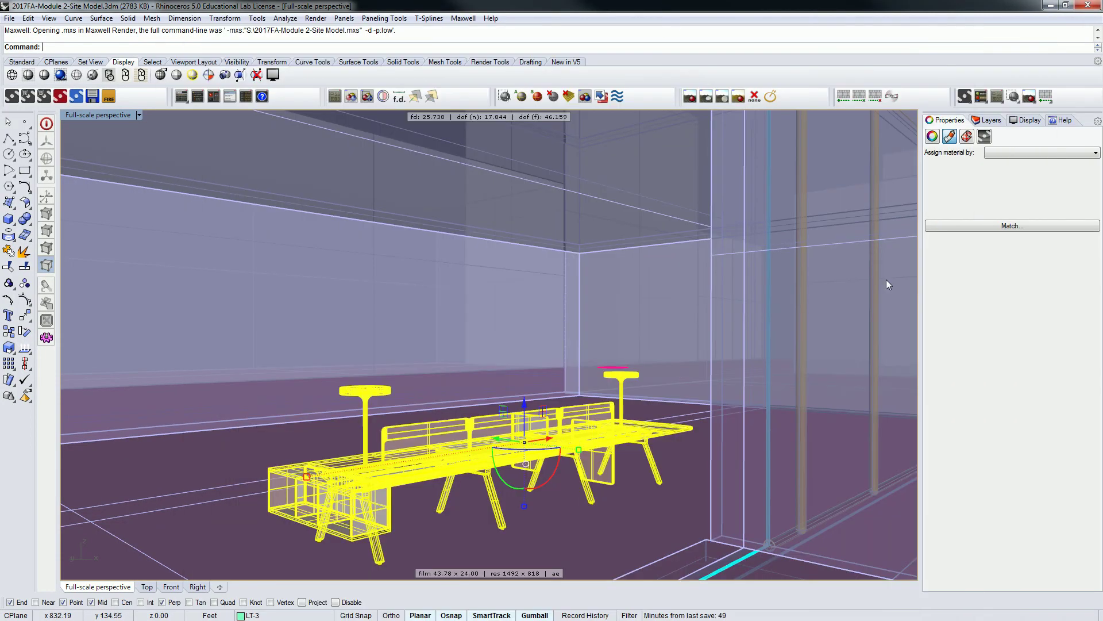
Delete the magenta disc surface on layer LT-2 that overlaps the desk's far lamp head
{"action": "left_click", "coordinate": [406, 374]}
{"action": "right_click_drag", "start_coordinate": [445, 333], "coordinate": [473, 364]}
{"action": "left_click", "coordinate": [987, 120]}
{"action": "scroll", "coordinate": [341, 413], "scroll_direction": "up", "scroll_amount": 5}
{"action": "right_click_drag", "start_coordinate": [798, 285], "coordinate": [642, 305]}
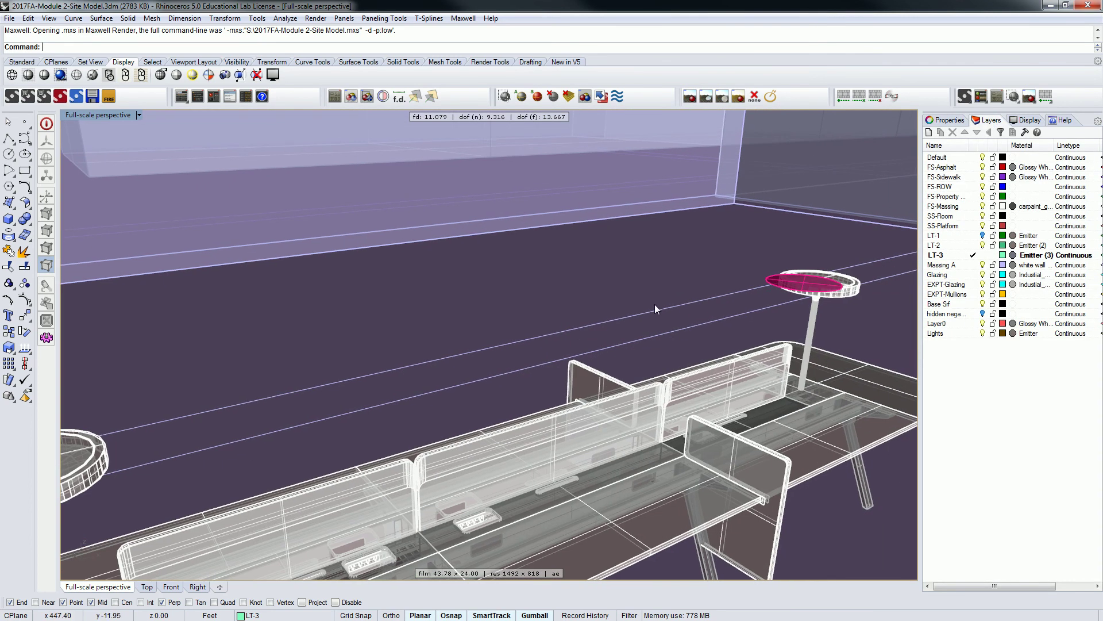
{"action": "left_click", "coordinate": [801, 285]}
{"action": "left_click", "coordinate": [771, 281]}
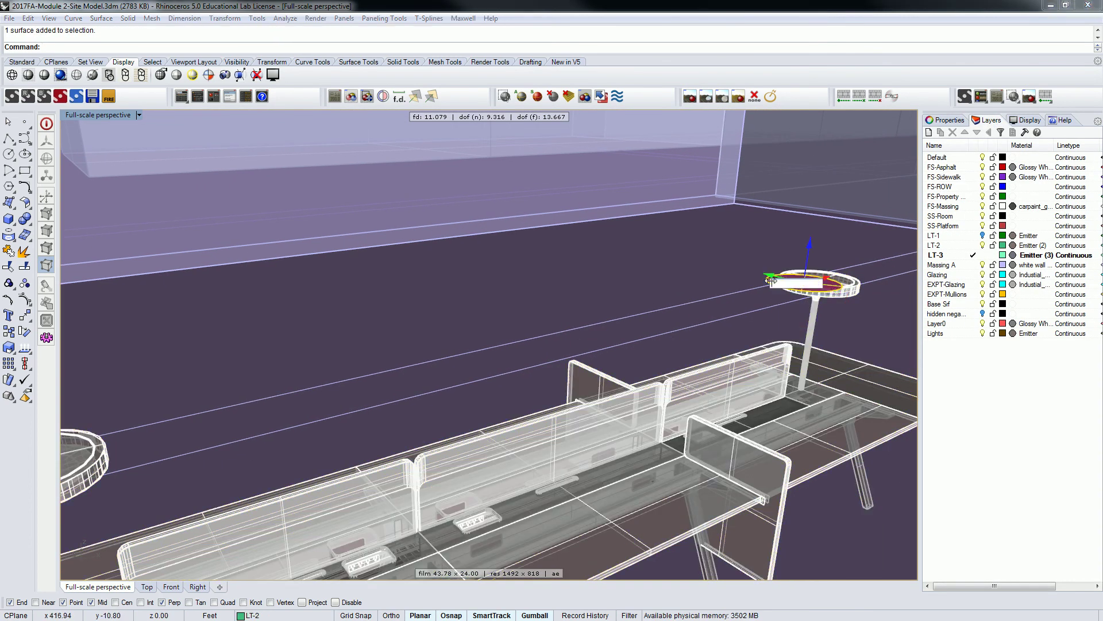
{"action": "left_click", "coordinate": [785, 257]}
{"action": "left_click", "coordinate": [773, 281]}
{"action": "left_click", "coordinate": [806, 309]}
{"action": "key", "text": "Delete"}
Ungroup the desk with its lamps and clear the selection
{"action": "left_click", "coordinate": [819, 278]}
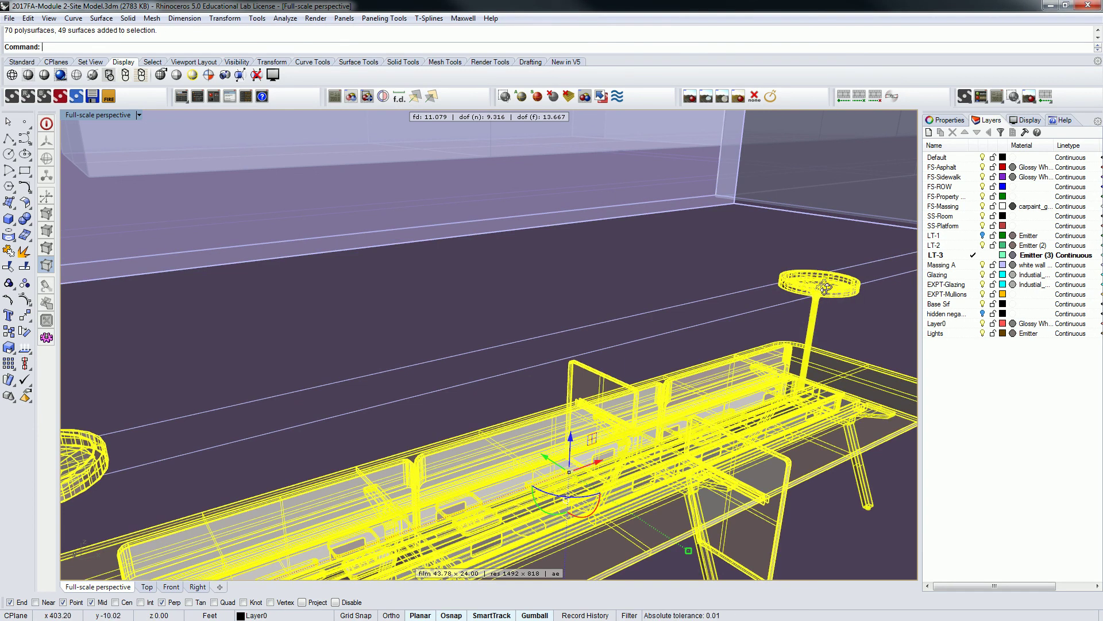
{"action": "right_click_drag", "start_coordinate": [818, 278], "coordinate": [822, 288]}
{"action": "type", "text": "Ungrou"}
{"action": "key", "text": "Return"}
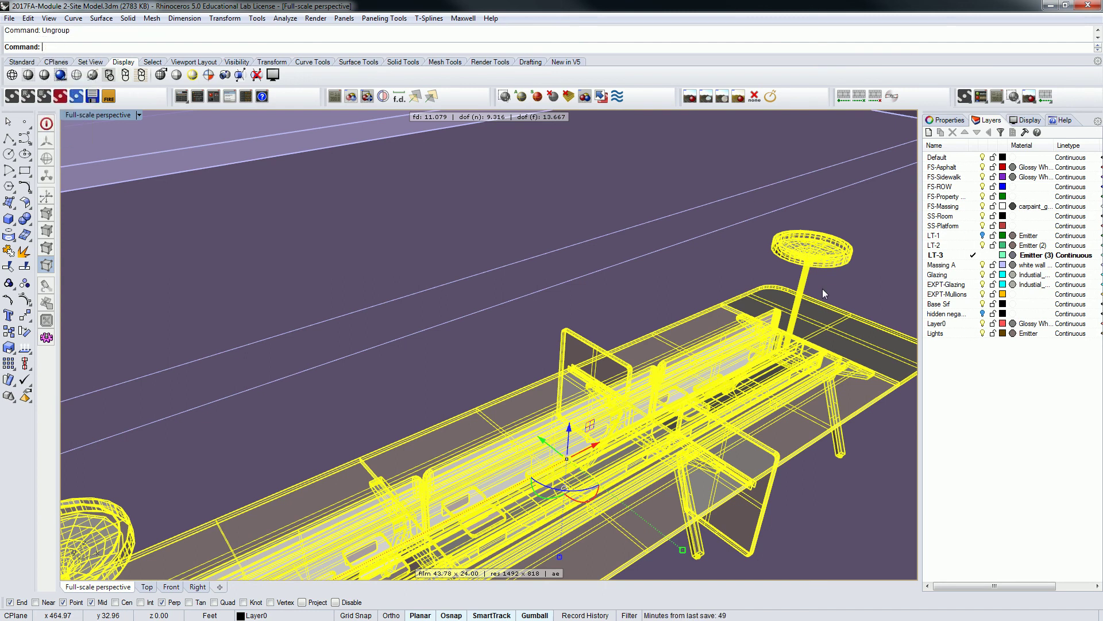
{"action": "key", "text": "Escape"}
Select the inset disc of the far lamp head and check its material assignment and layer
{"action": "scroll", "coordinate": [811, 238], "scroll_direction": "up", "scroll_amount": 6}
{"action": "left_click", "coordinate": [810, 240]}
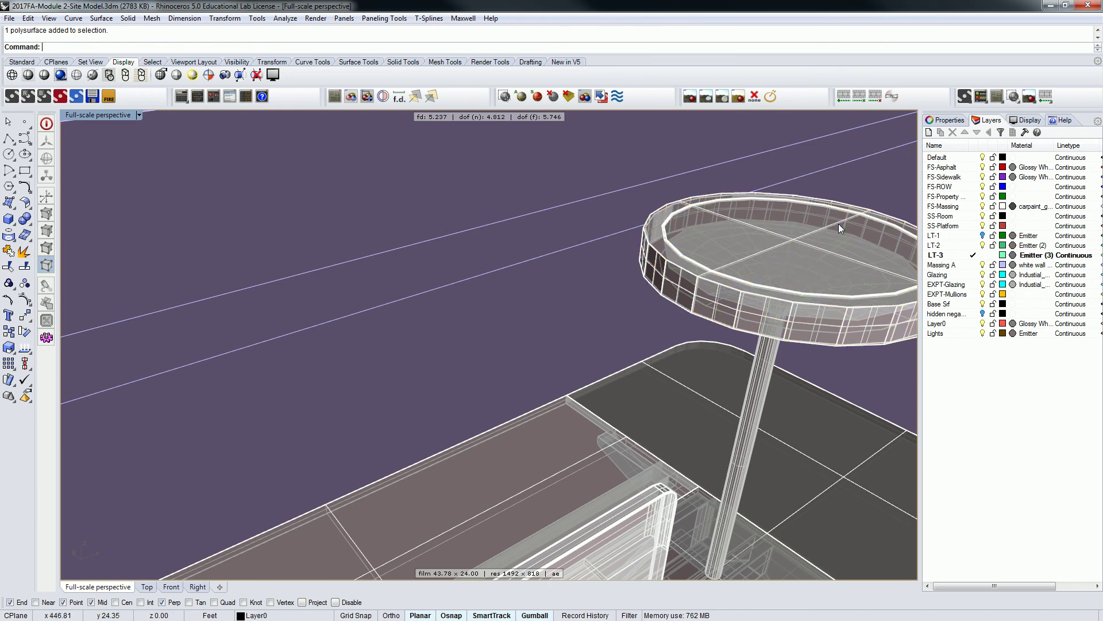
{"action": "left_click", "coordinate": [949, 120]}
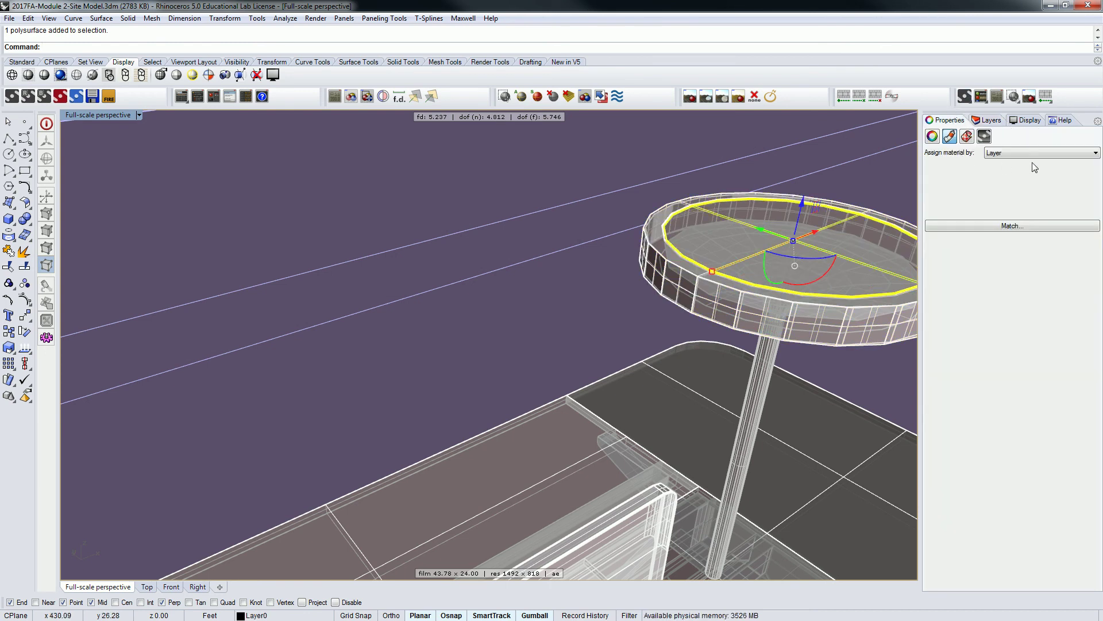
{"action": "left_click", "coordinate": [932, 136]}
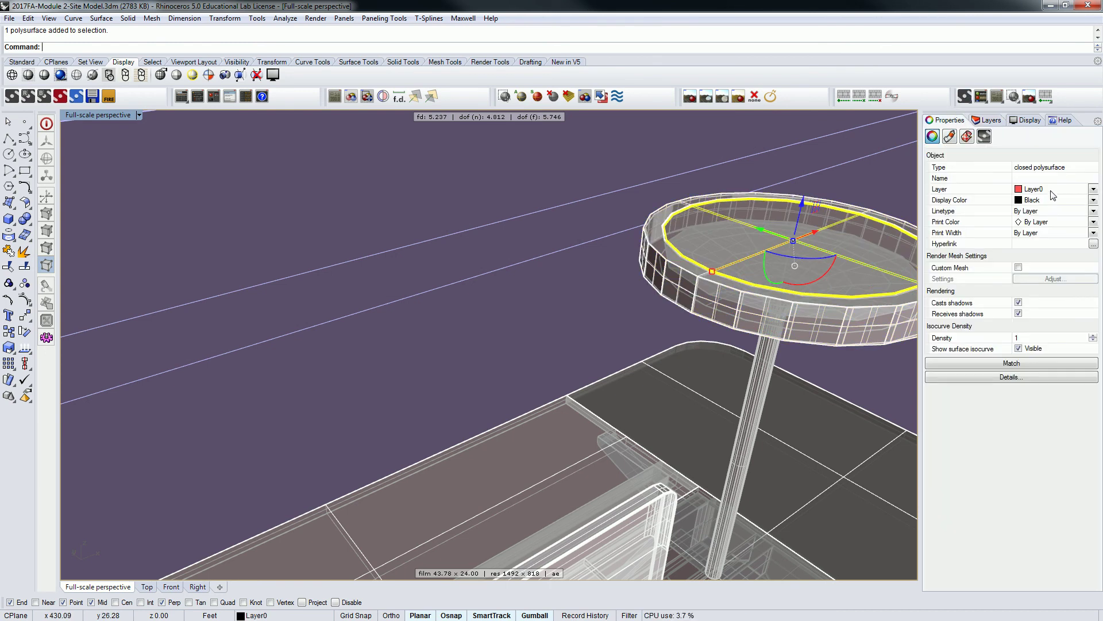
{"action": "scroll", "coordinate": [783, 284], "scroll_direction": "down", "scroll_amount": 5}
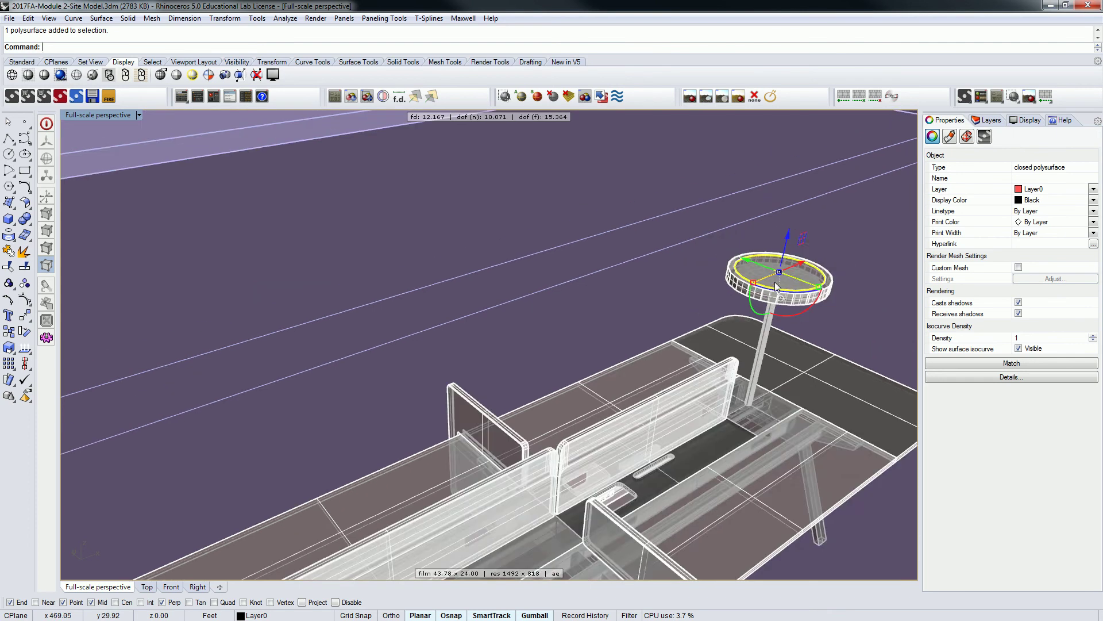
Add the near lamp head's inset disc and its underside disc surface to the selection
{"action": "right_click_drag", "start_coordinate": [681, 312], "coordinate": [725, 237], "text": "shift"}
{"action": "scroll", "coordinate": [456, 313], "scroll_direction": "up", "scroll_amount": 8}
{"action": "left_click", "coordinate": [476, 306], "text": "shift"}
{"action": "scroll", "coordinate": [475, 306], "scroll_direction": "down", "scroll_amount": 8}
{"action": "right_click_drag", "start_coordinate": [558, 325], "coordinate": [555, 278]}
{"action": "scroll", "coordinate": [520, 317], "scroll_direction": "up", "scroll_amount": 6}
{"action": "right_click_drag", "start_coordinate": [565, 221], "coordinate": [545, 266], "text": "shift"}
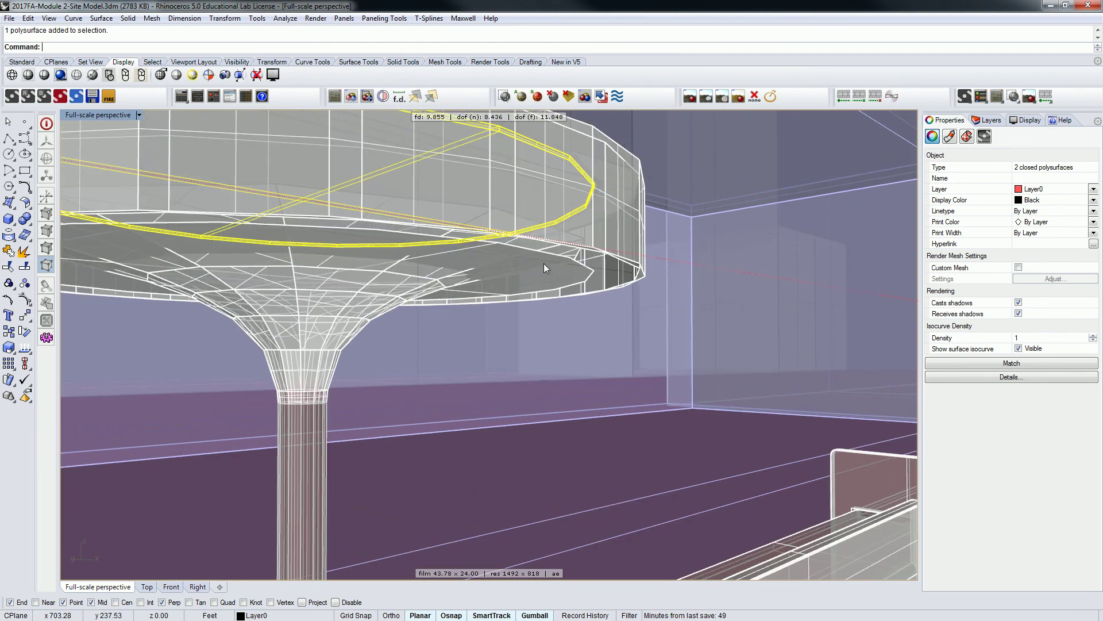
{"action": "left_click", "coordinate": [571, 259], "text": "shift"}
{"action": "left_click", "coordinate": [606, 290]}
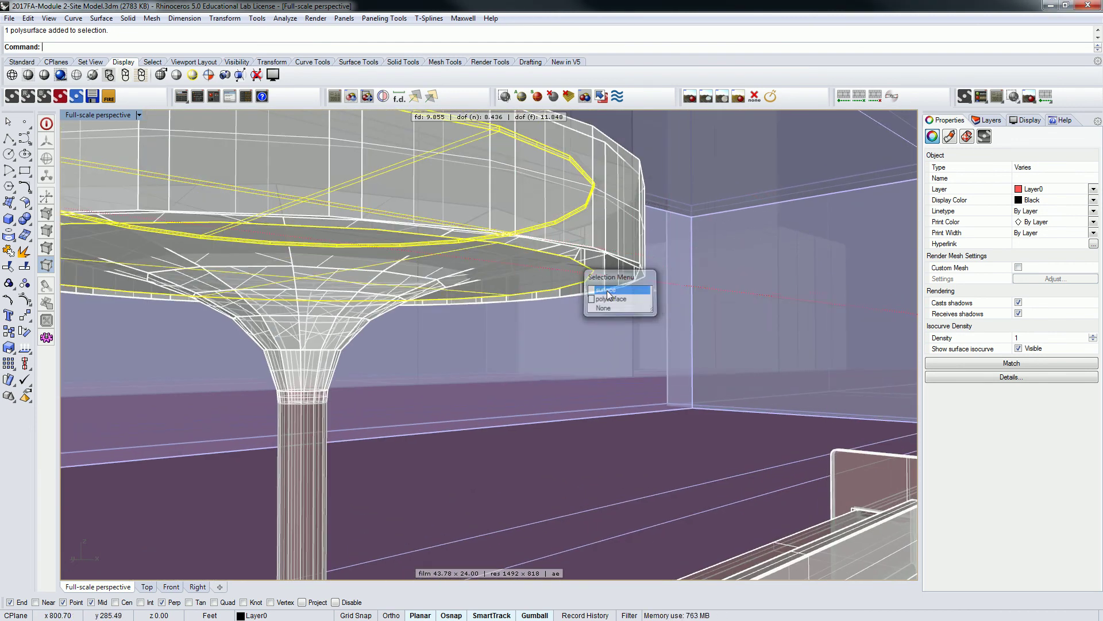
Add the far lamp head's underside disc to the selection, leaving its outer ring unselected
{"action": "scroll", "coordinate": [610, 290], "scroll_direction": "down", "scroll_amount": 6}
{"action": "scroll", "coordinate": [713, 290], "scroll_direction": "up", "scroll_amount": 10}
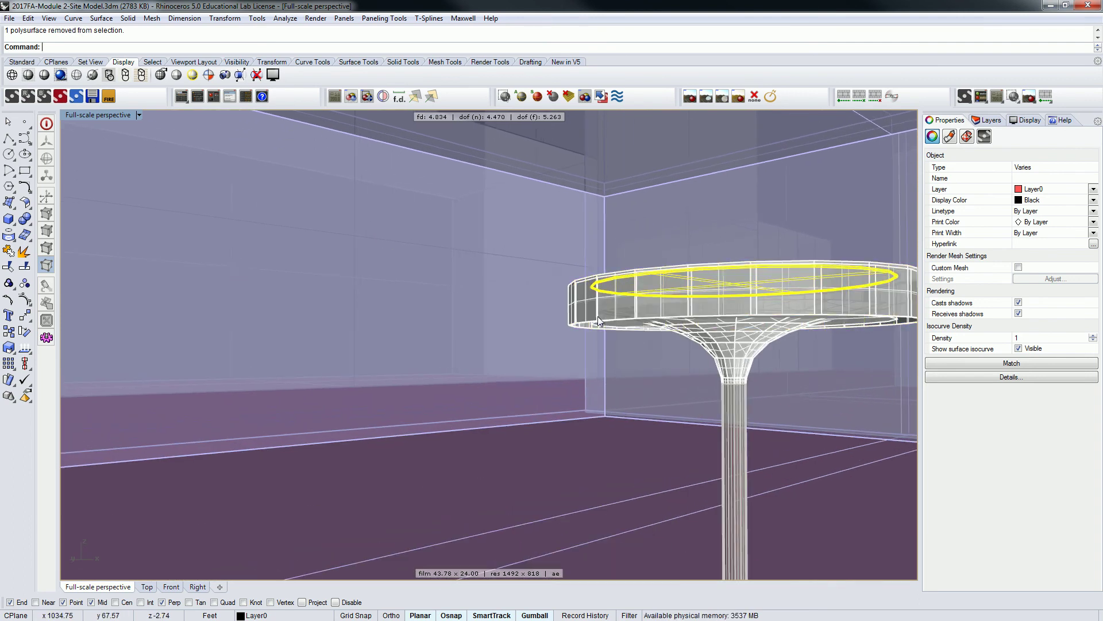
{"action": "scroll", "coordinate": [598, 316], "scroll_direction": "up", "scroll_amount": 3}
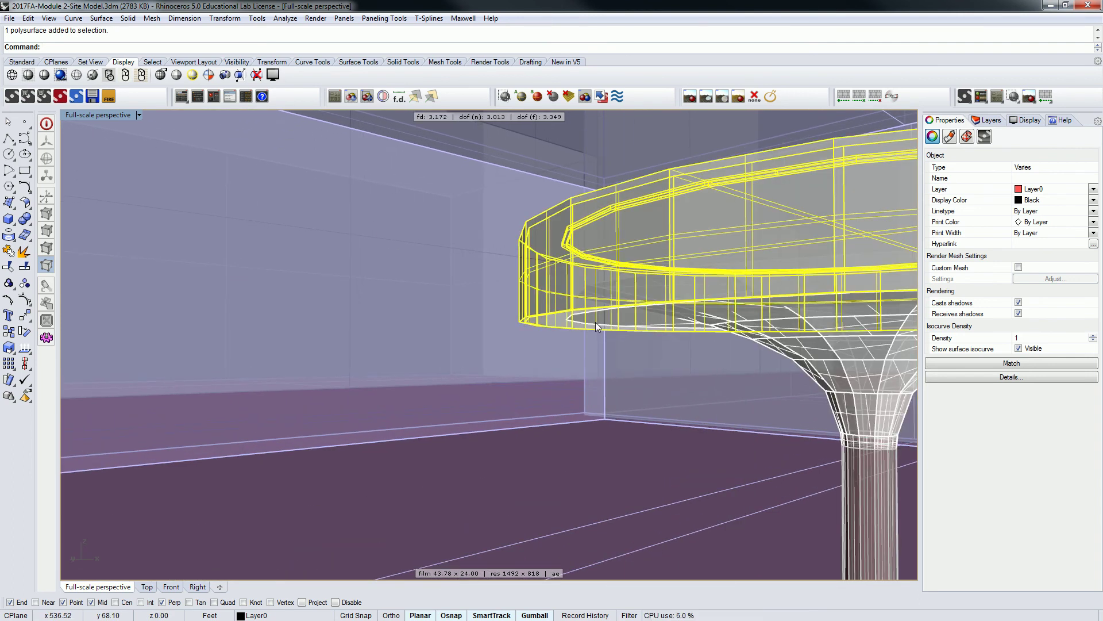
{"action": "left_click", "coordinate": [539, 302], "text": "ctrl"}
{"action": "scroll", "coordinate": [539, 303], "scroll_direction": "down", "scroll_amount": 3}
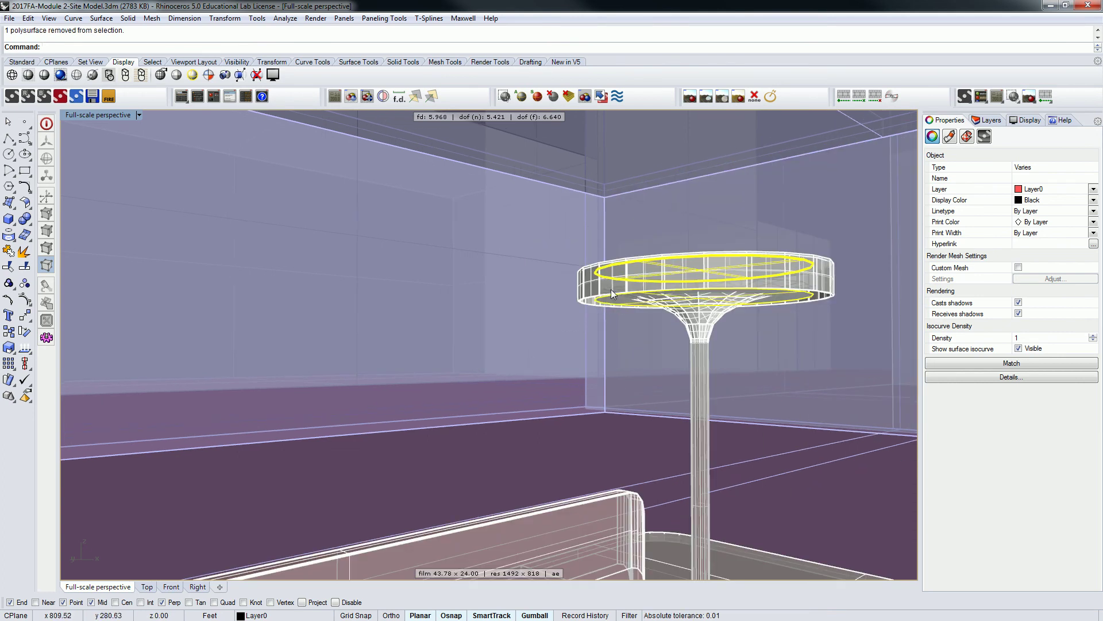
Move the selected discs of both lamp heads to the Lights layer and clear the selection
{"action": "left_click", "coordinate": [987, 120]}
{"action": "right_click", "coordinate": [942, 335]}
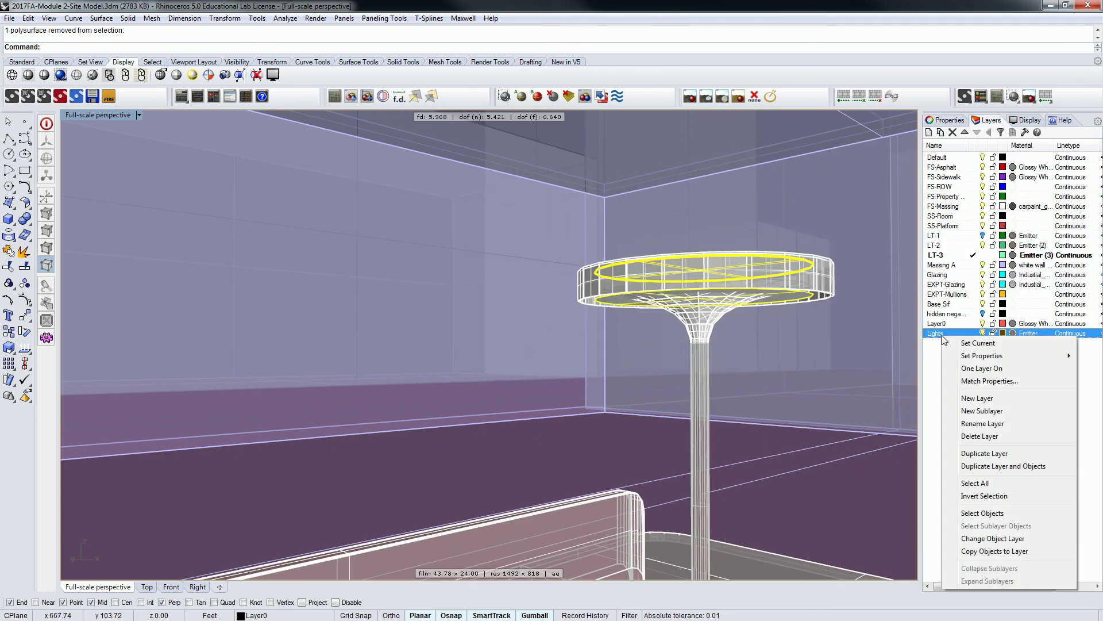
{"action": "left_click", "coordinate": [989, 537]}
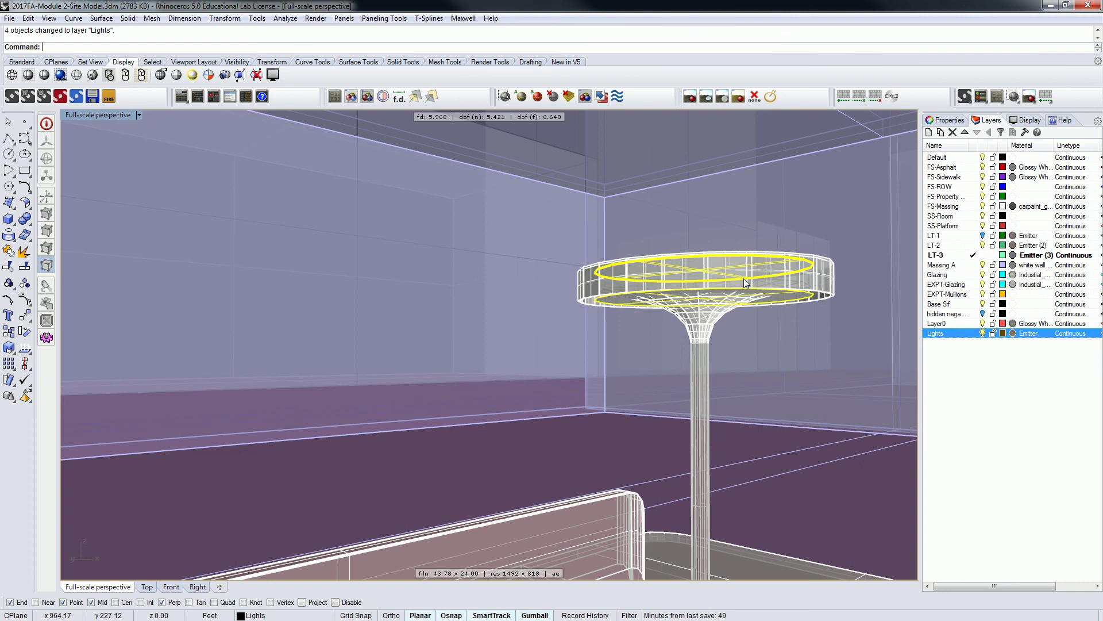
{"action": "scroll", "coordinate": [725, 242], "scroll_direction": "down", "scroll_amount": 6}
{"action": "scroll", "coordinate": [706, 240], "scroll_direction": "down", "scroll_amount": 4}
{"action": "right_click_drag", "start_coordinate": [698, 221], "coordinate": [710, 306], "text": "shift"}
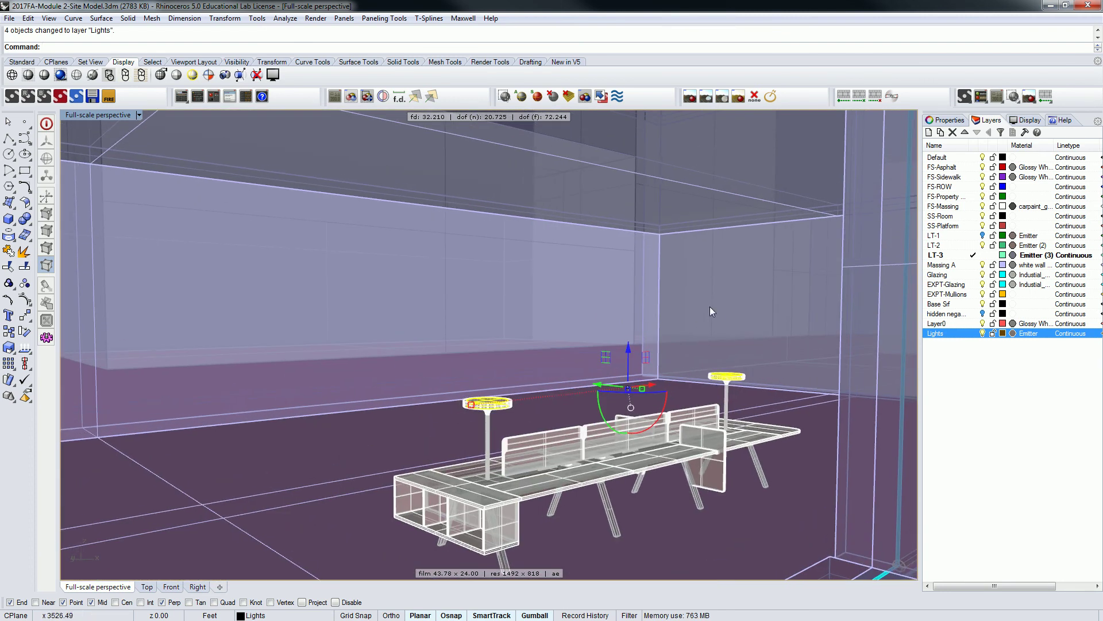
{"action": "key", "text": "Escape"}
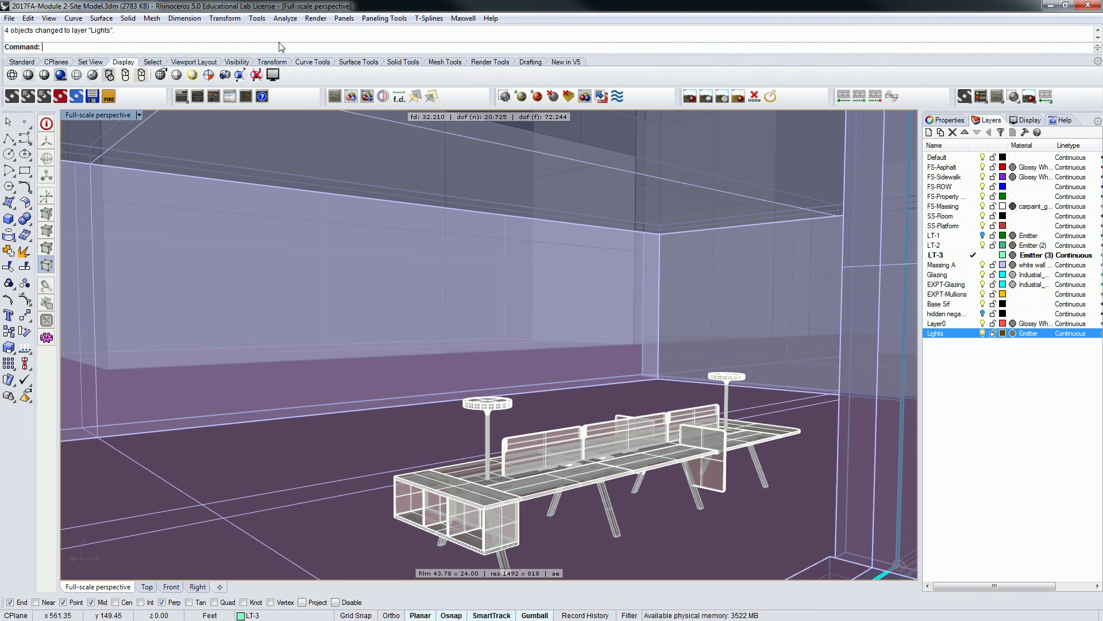
Render the updated perspective view in Maxwell, overwriting the existing MXS, MXI and image files, and close the previous render's window
{"action": "left_click", "coordinate": [315, 17]}
{"action": "left_click", "coordinate": [224, 26]}
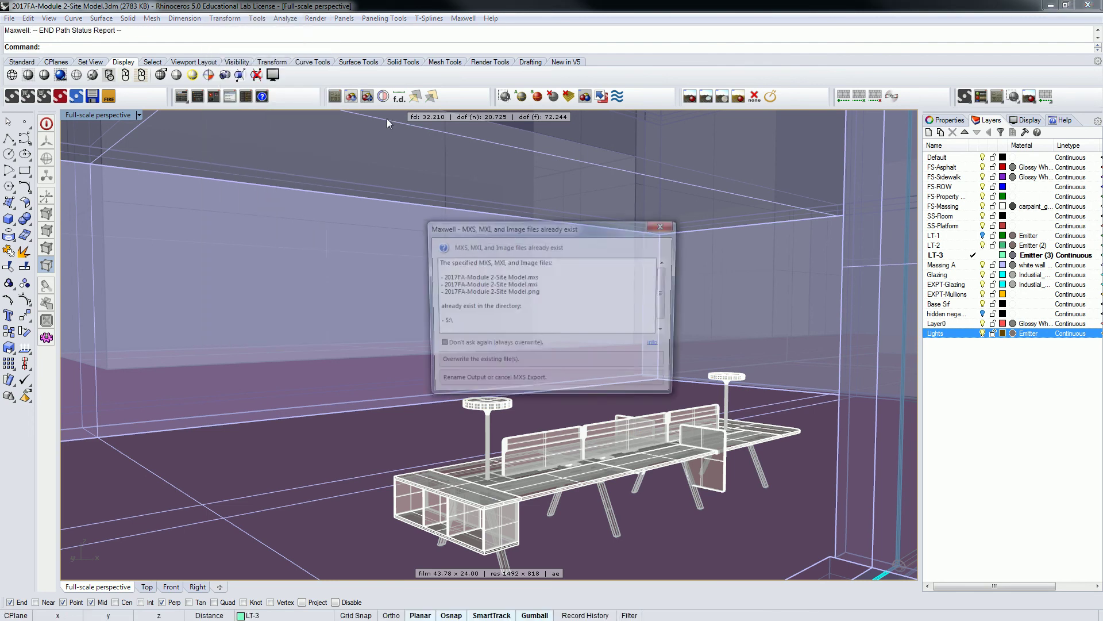
{"action": "left_click", "coordinate": [501, 364]}
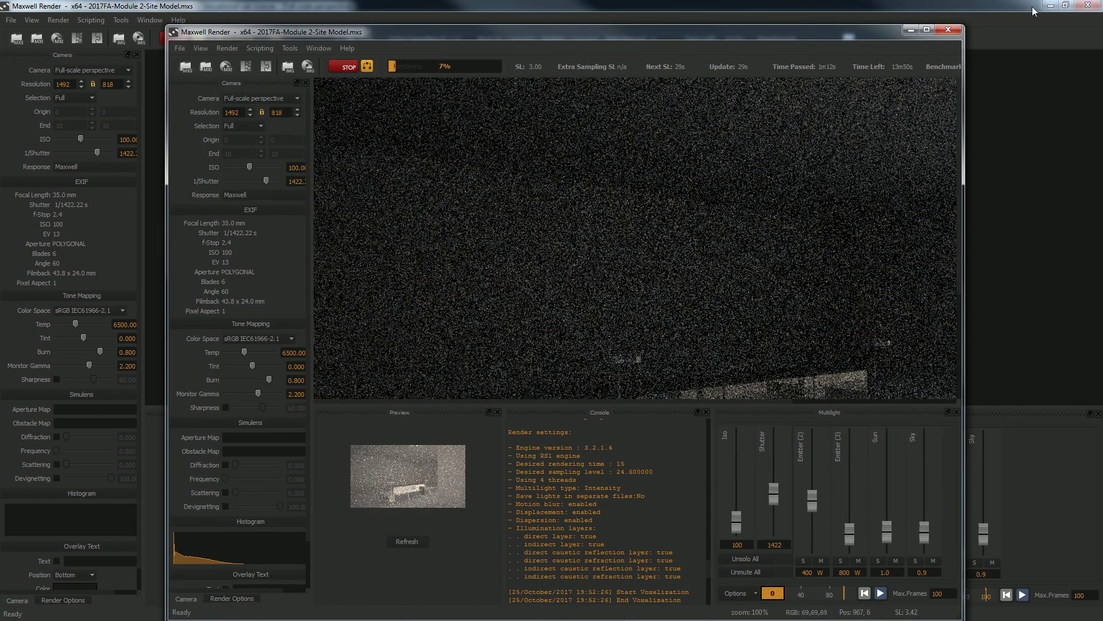
{"action": "left_click", "coordinate": [948, 30]}
{"action": "left_click", "coordinate": [515, 344]}
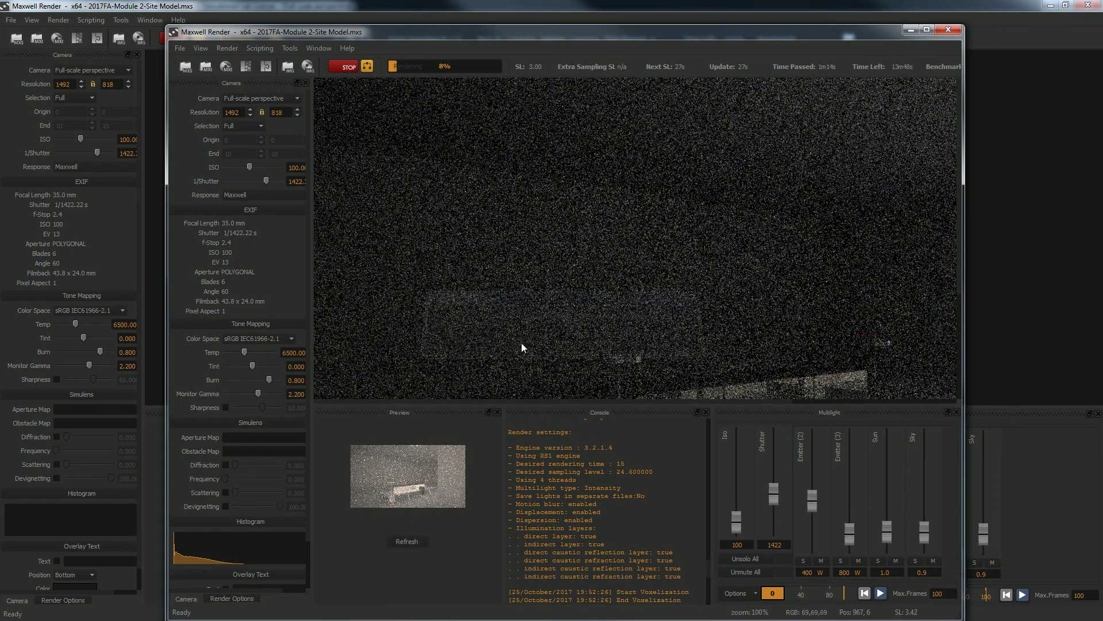